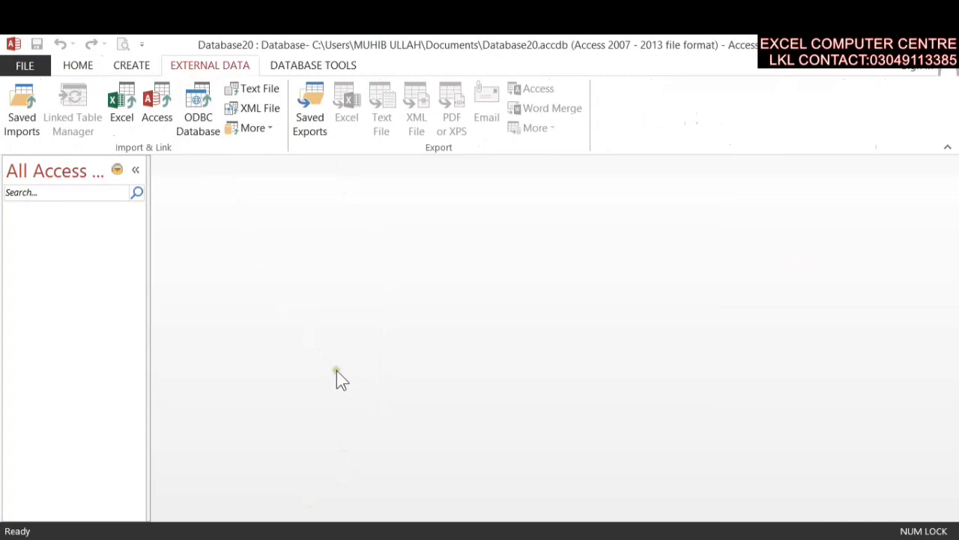
# Step: Look over the Saved Imports and Saved Exports lists, then close them
pyautogui.click(40, 135)
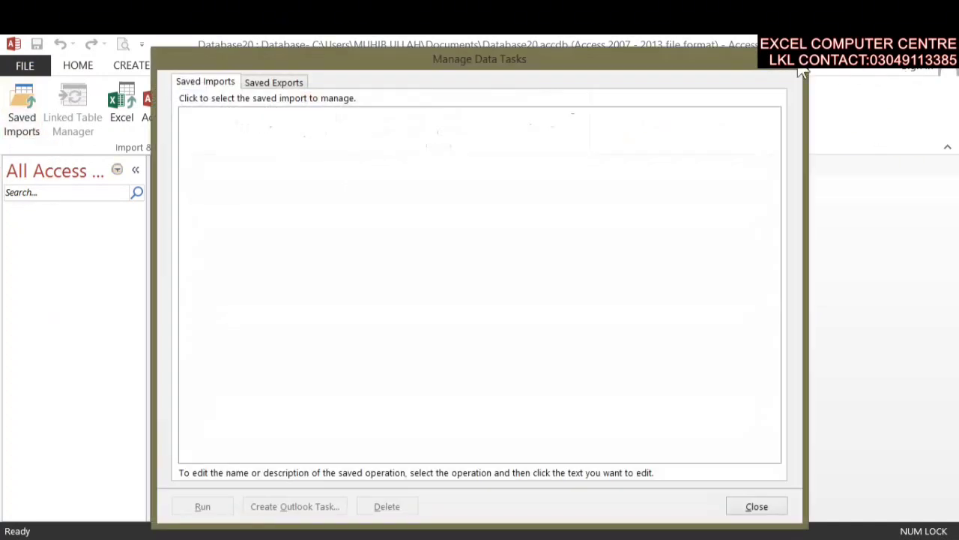
pyautogui.moveTo(668, 63); pyautogui.dragTo(672, 98)
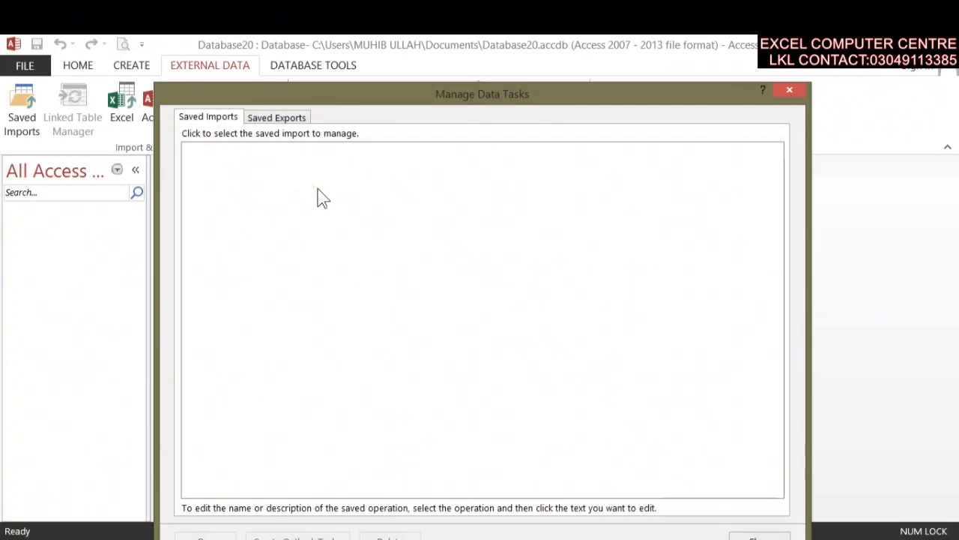
pyautogui.click(791, 91)
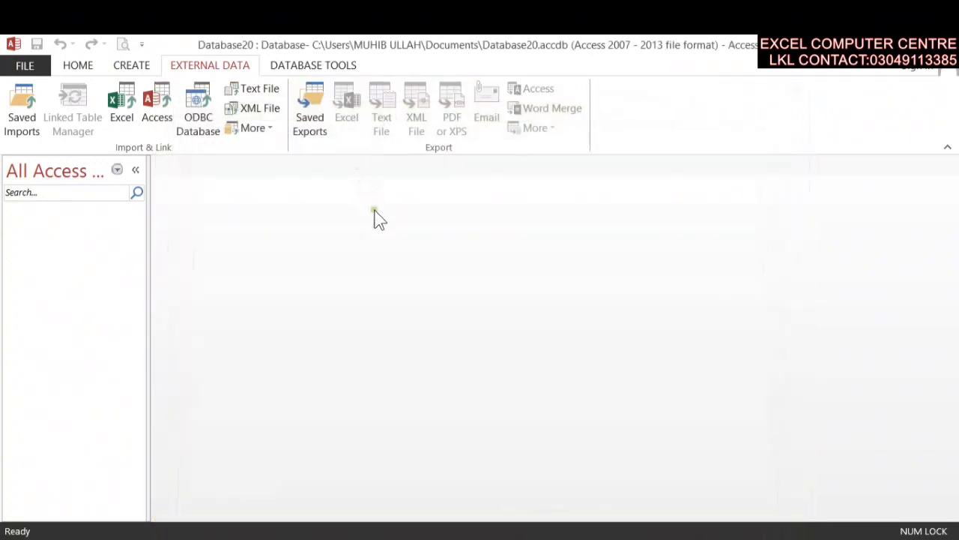
pyautogui.click(322, 142)
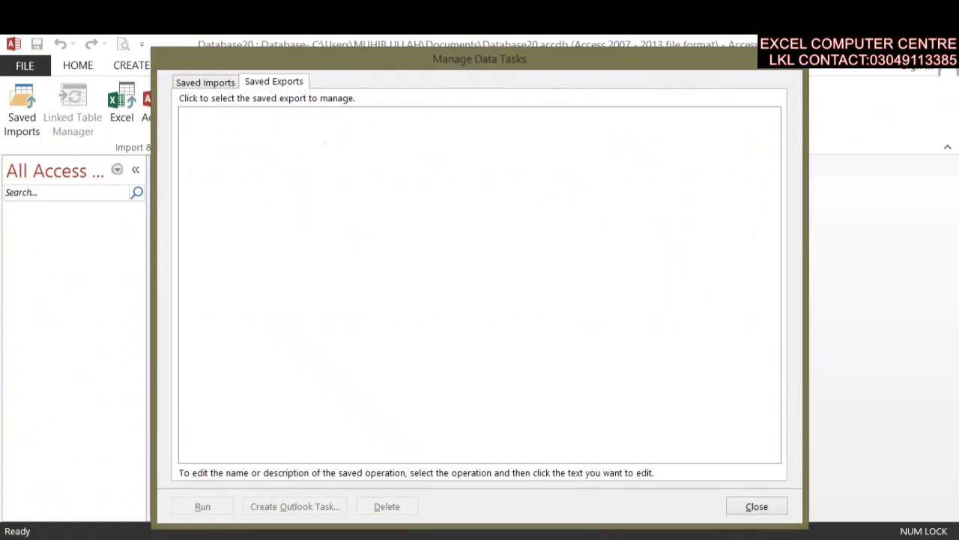
pyautogui.click(791, 60)
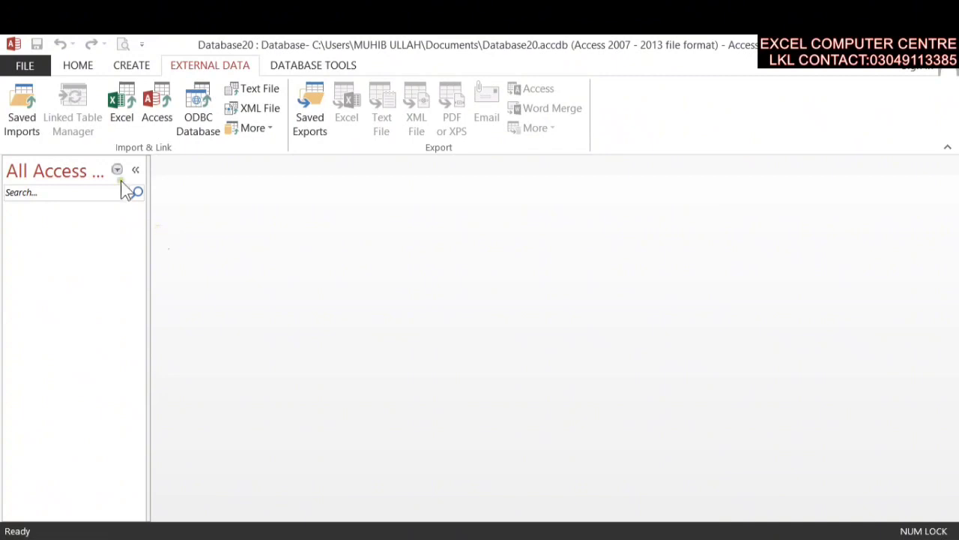
# Step: Pick Table1.xlsx from Documents as the Excel source and choose to link via a linked table
pyautogui.click(132, 107)
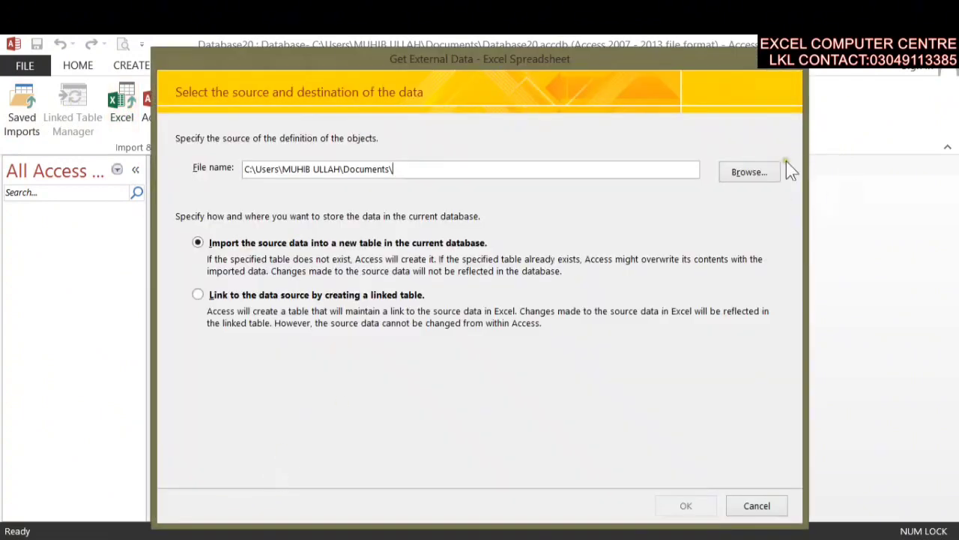
pyautogui.click(769, 171)
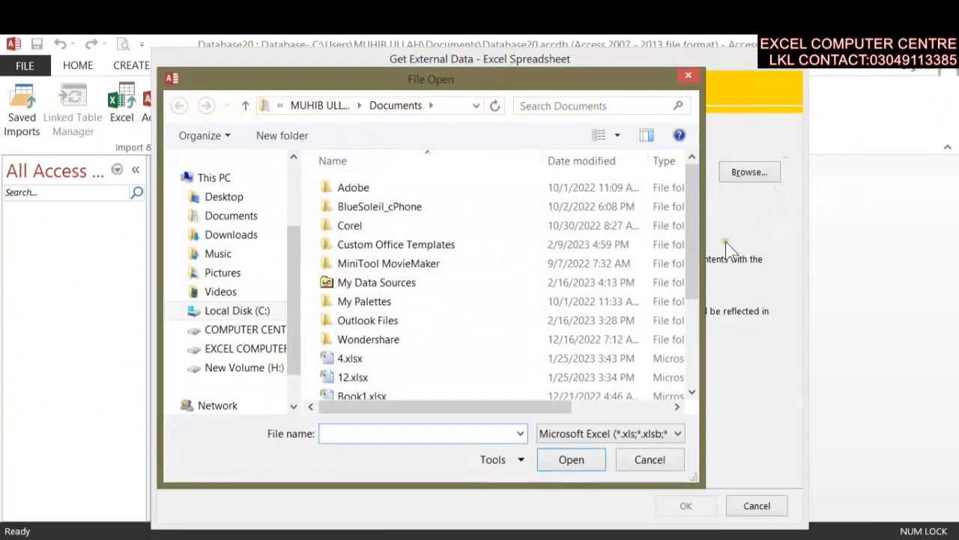
pyautogui.moveTo(688, 262); pyautogui.dragTo(687, 349)
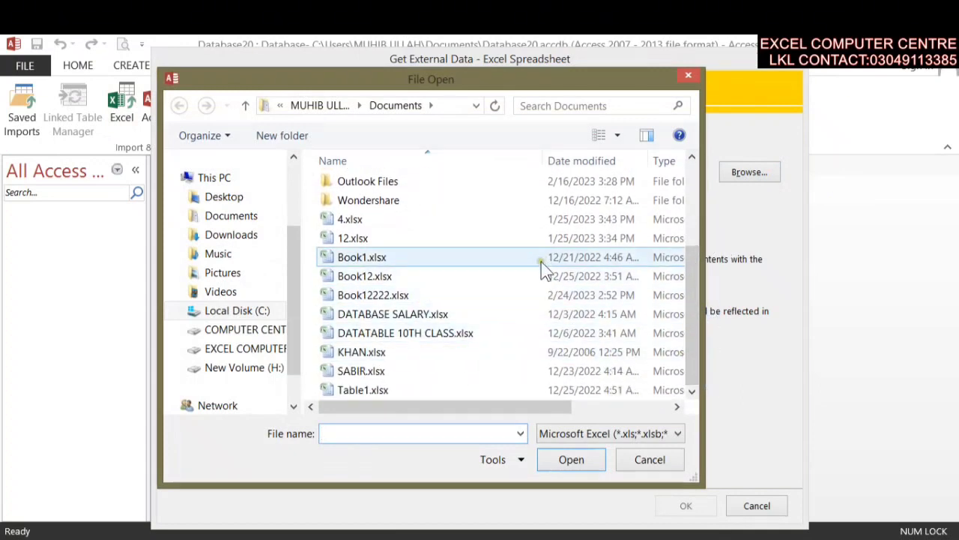
pyautogui.click(411, 238)
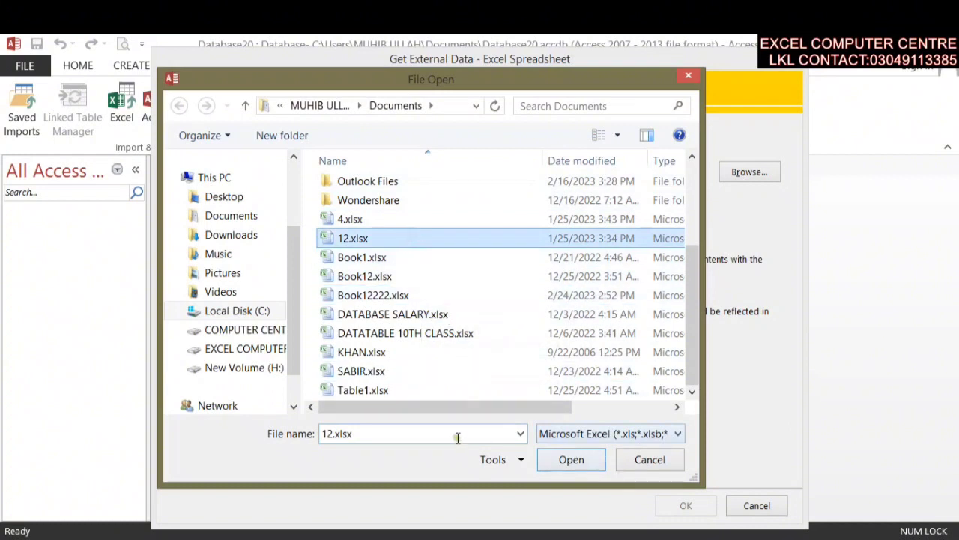
pyautogui.click(438, 390)
pyautogui.click(571, 458)
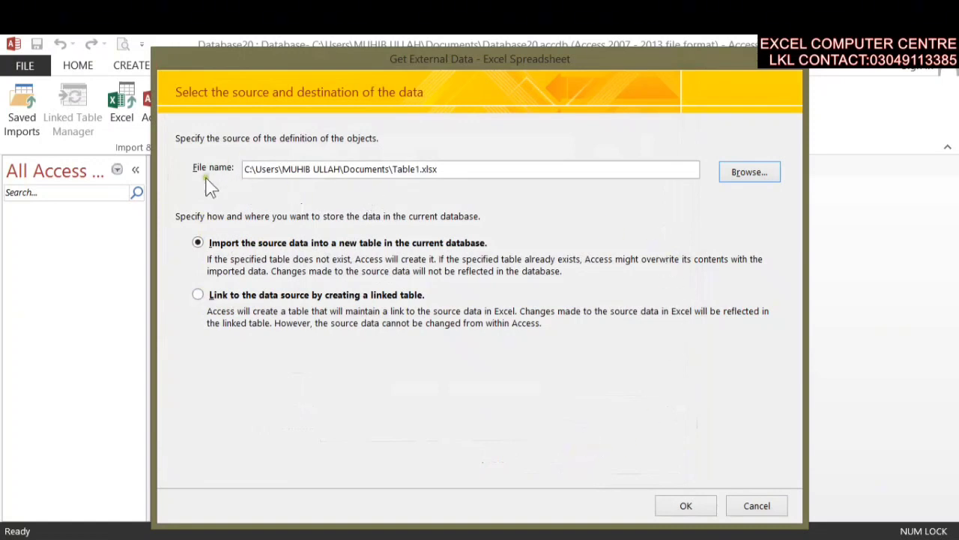
pyautogui.click(268, 172)
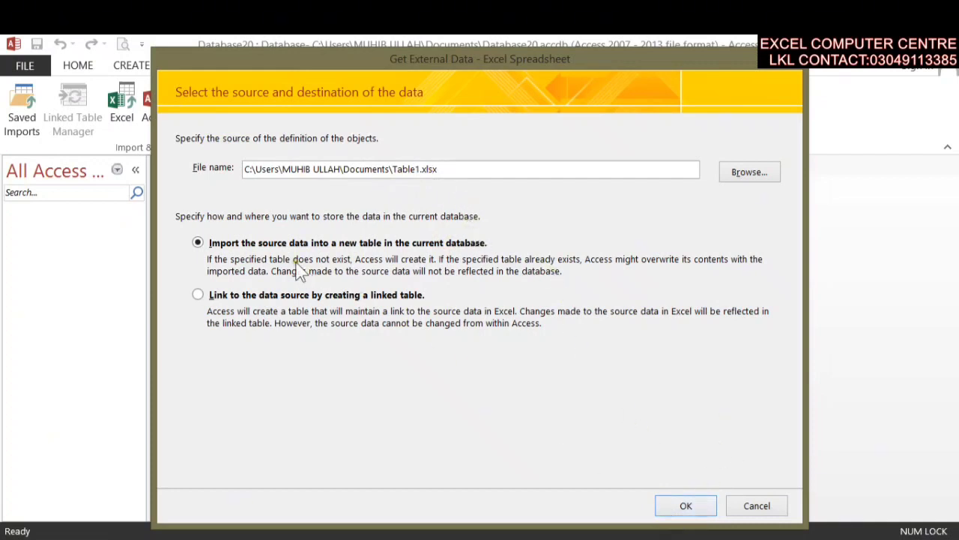
pyautogui.click(272, 299)
# Step: Switch back to importing into a new table and select the Table1 worksheet
pyautogui.click(248, 242)
pyautogui.click(685, 505)
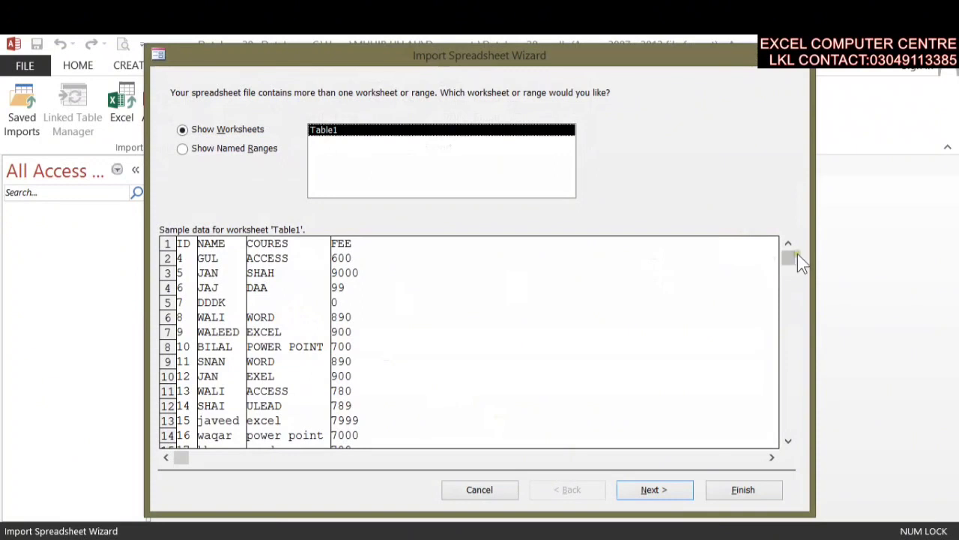
pyautogui.moveTo(796, 259); pyautogui.dragTo(795, 279)
pyautogui.click(226, 149)
pyautogui.click(328, 160)
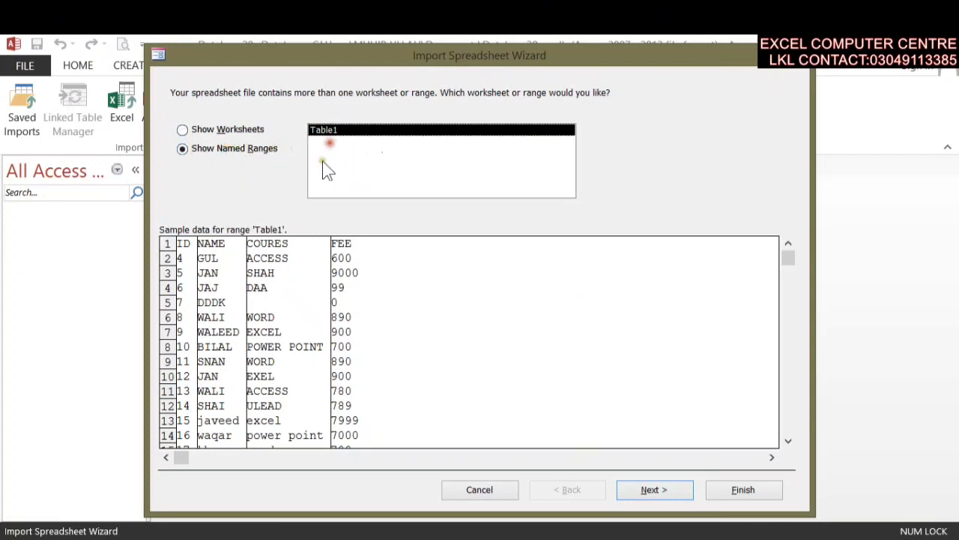
pyautogui.click(229, 129)
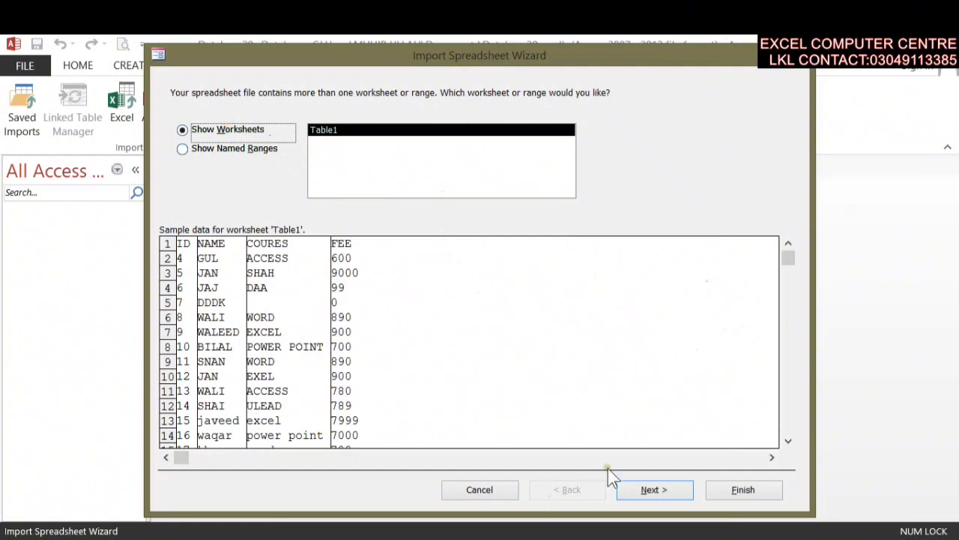
pyautogui.click(673, 495)
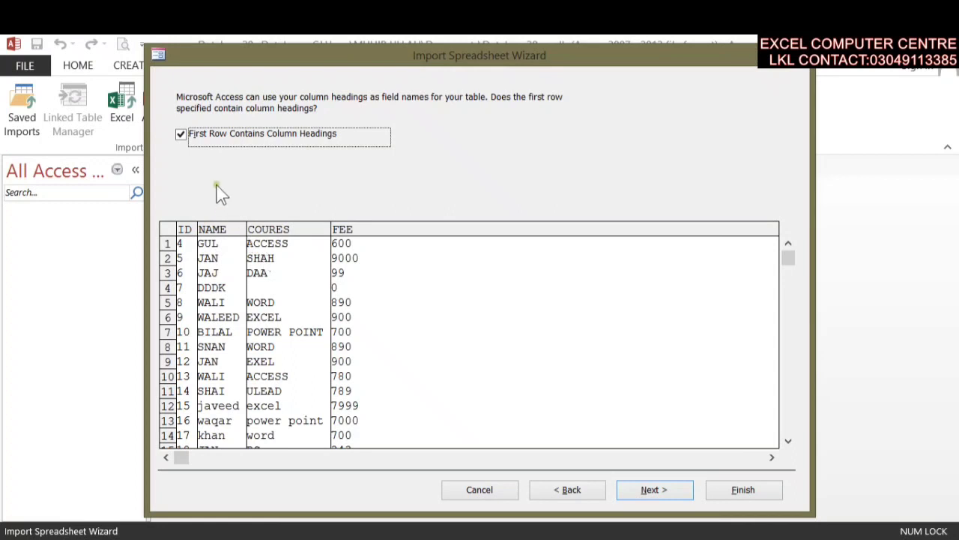
# Step: Mark First Row Contains Column Headings and continue to field options
pyautogui.click(224, 141)
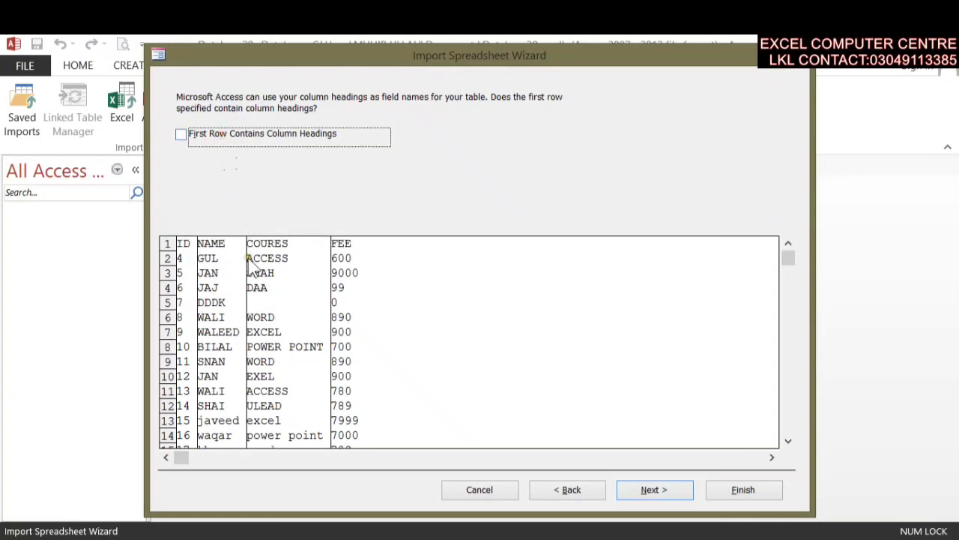
pyautogui.click(242, 143)
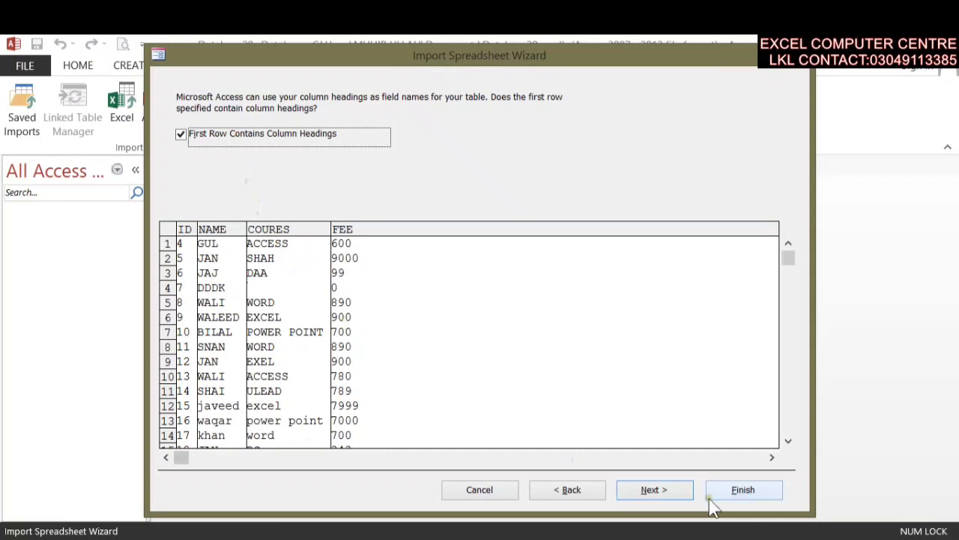
pyautogui.click(690, 492)
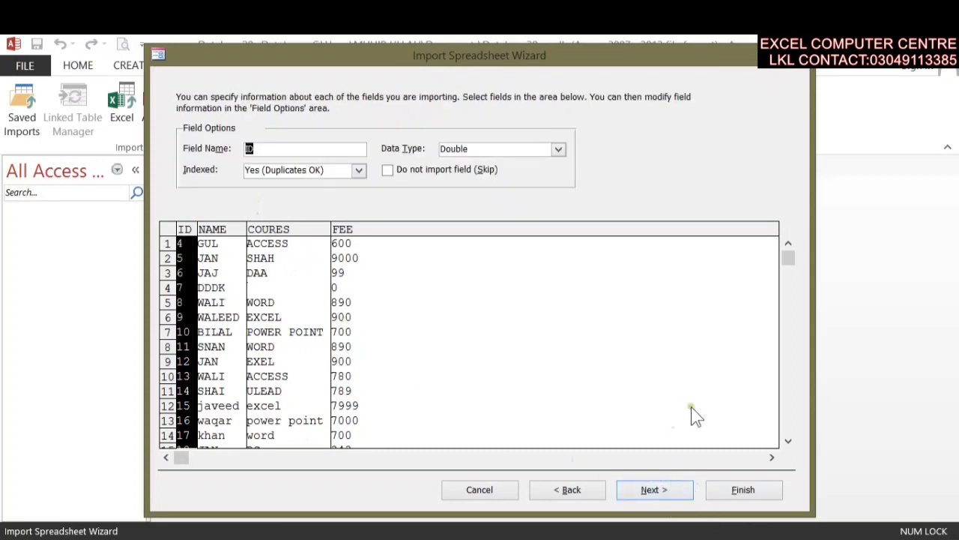
# Step: Keep ID as Double with Indexed 'Yes (Duplicates OK)' and proceed to the primary key step
pyautogui.click(286, 153)
pyautogui.click(557, 148)
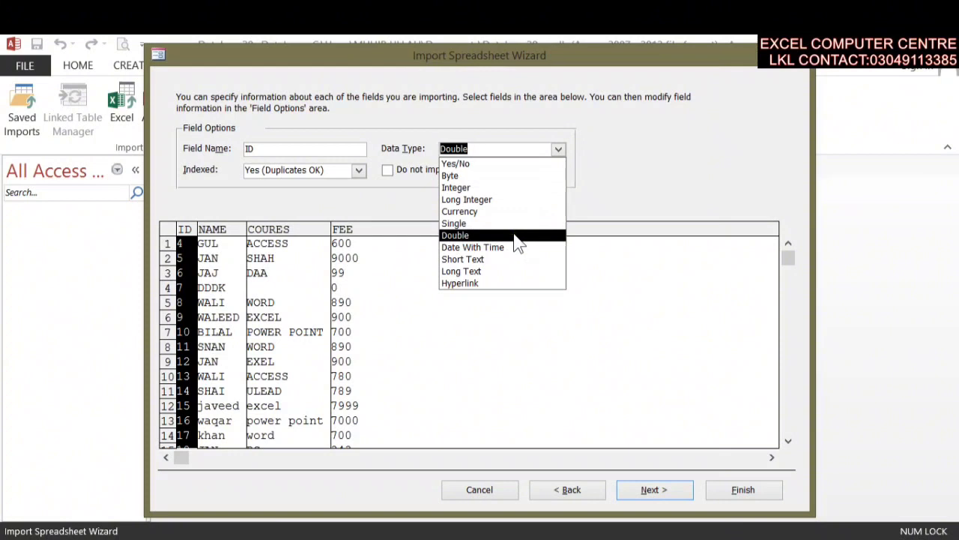
pyautogui.click(515, 236)
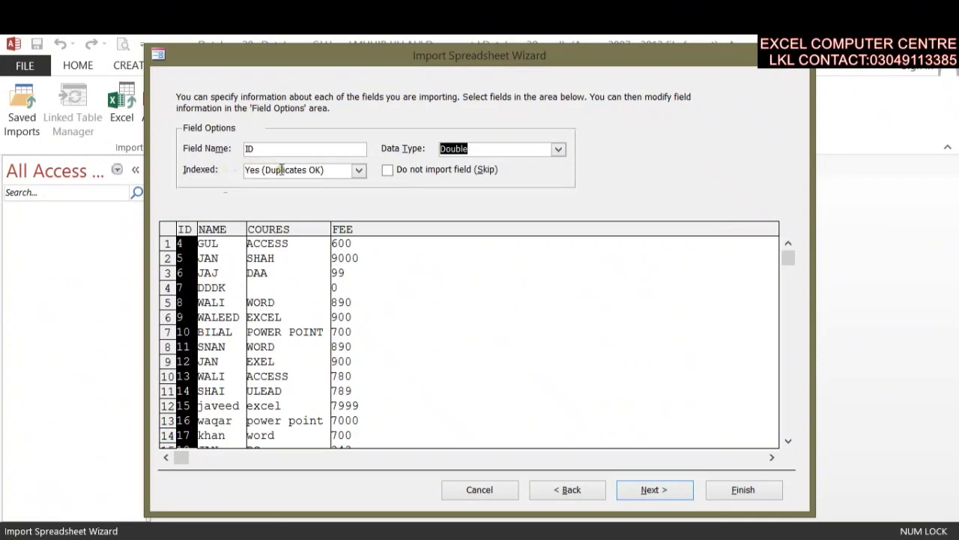
pyautogui.click(358, 171)
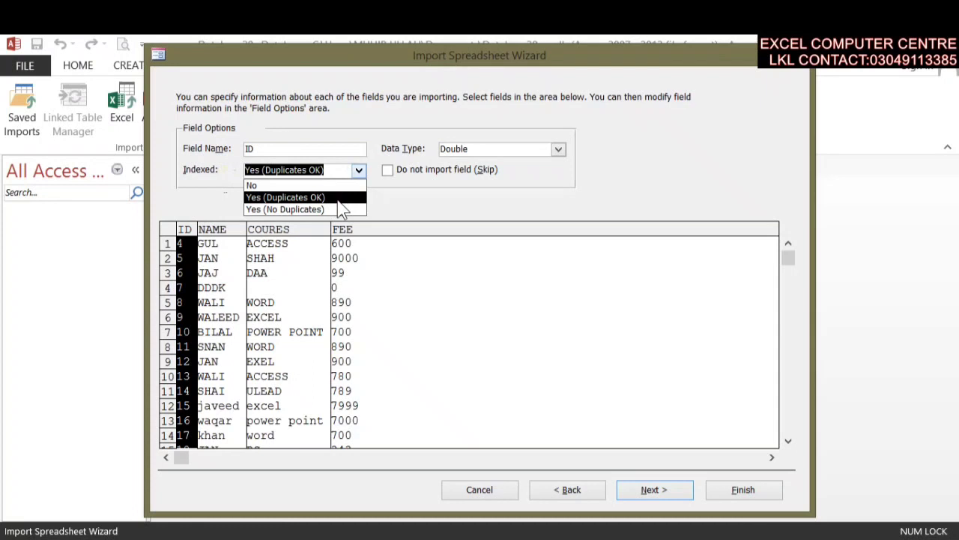
pyautogui.click(338, 198)
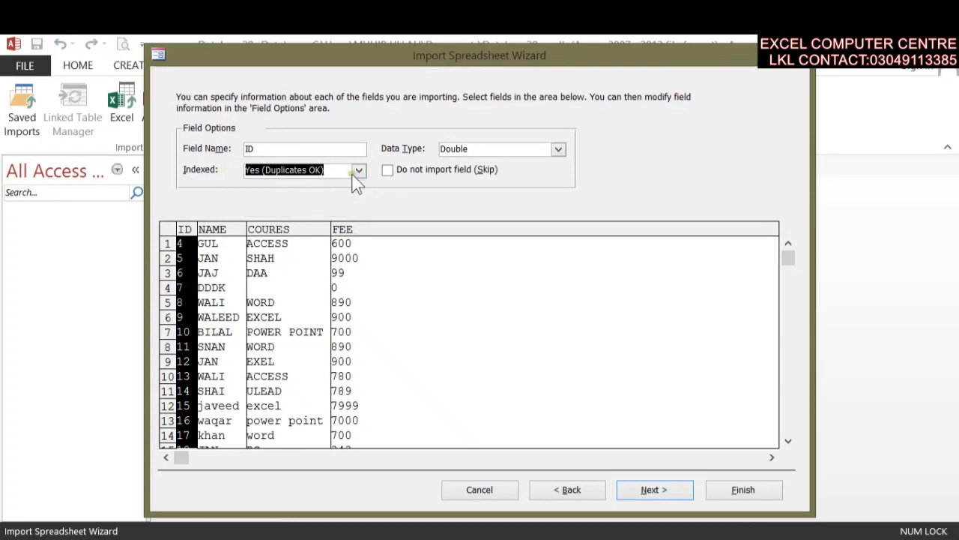
pyautogui.click(358, 171)
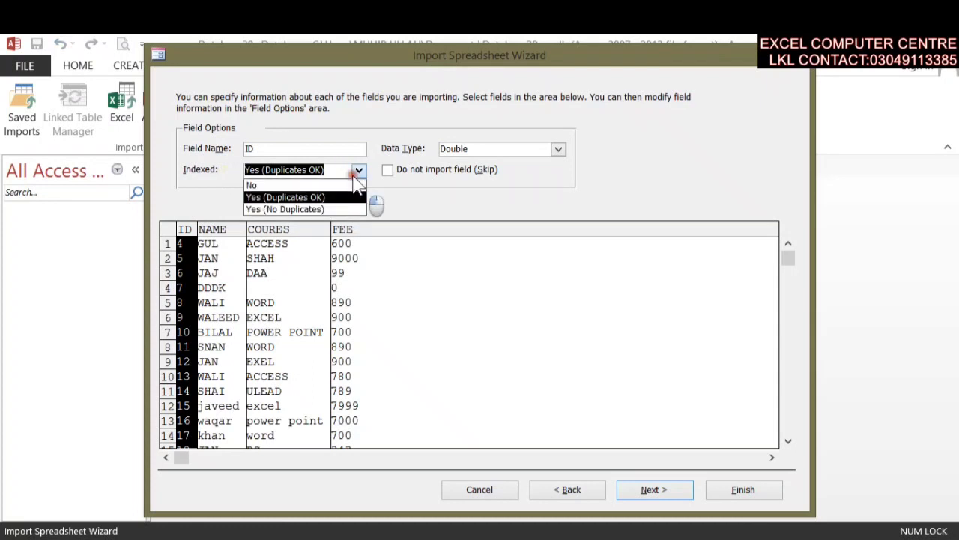
pyautogui.click(316, 188)
pyautogui.click(358, 172)
pyautogui.click(333, 193)
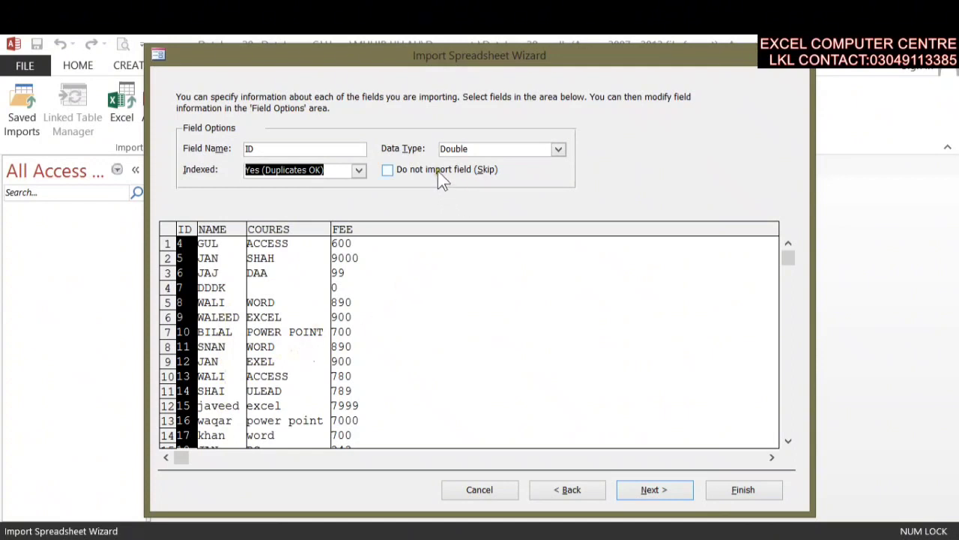
pyautogui.click(673, 488)
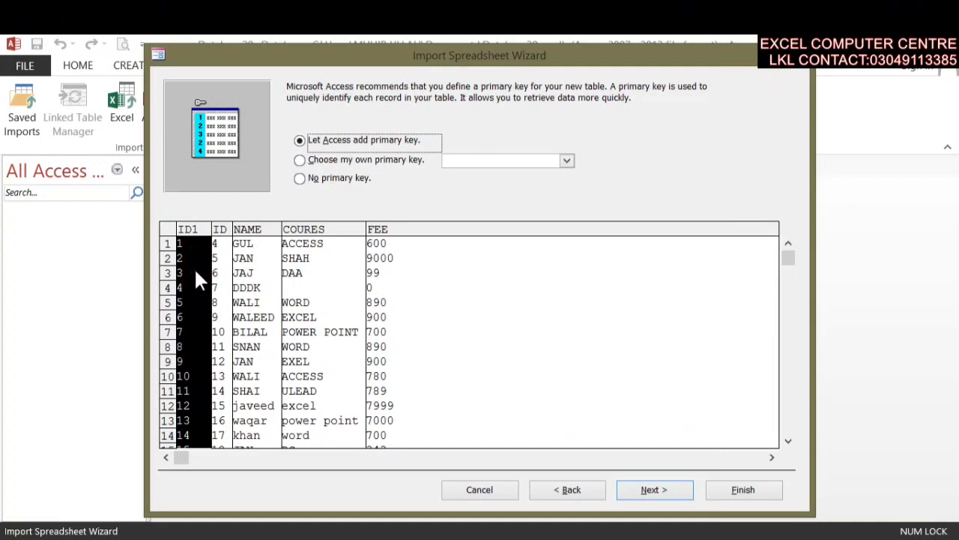
# Step: Choose my own primary key, settle on the ID field, and advance to table naming
pyautogui.click(567, 161)
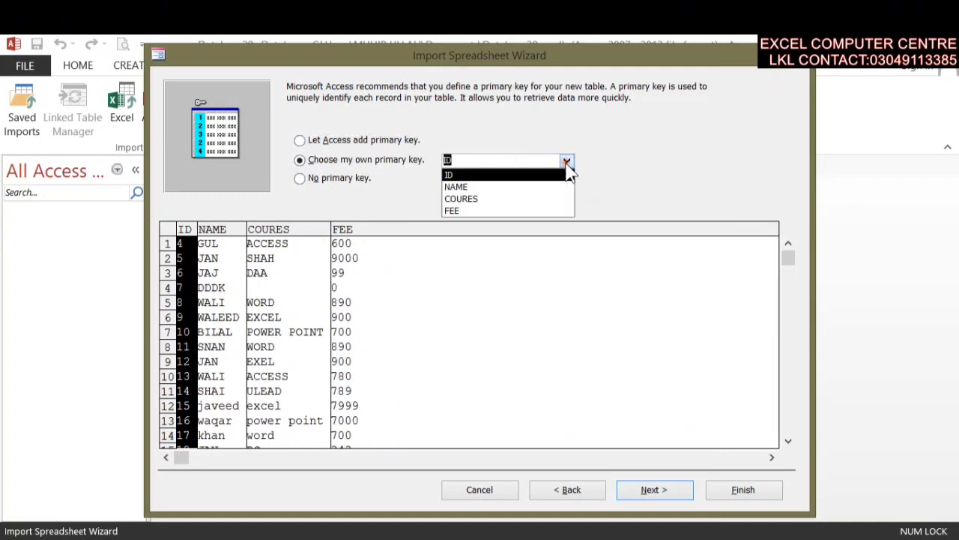
pyautogui.click(494, 177)
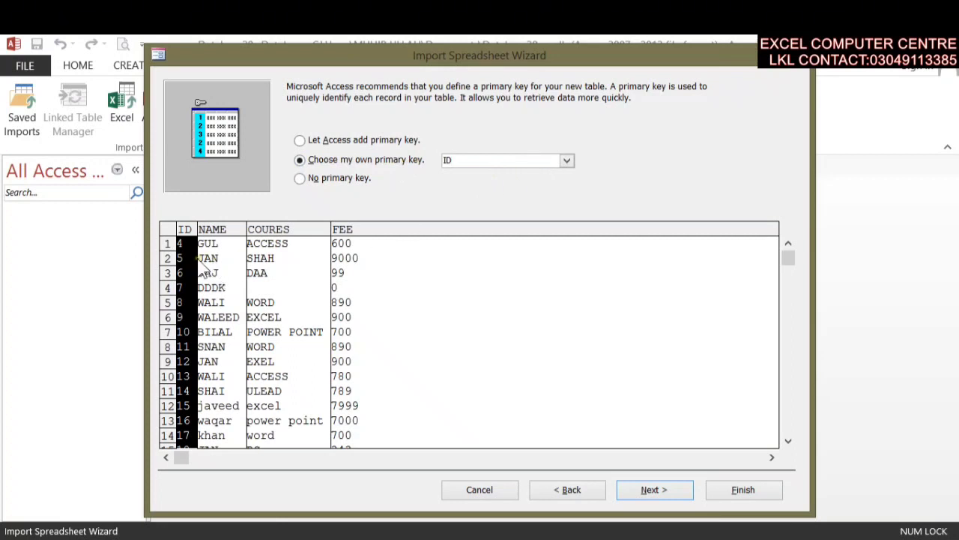
pyautogui.click(567, 160)
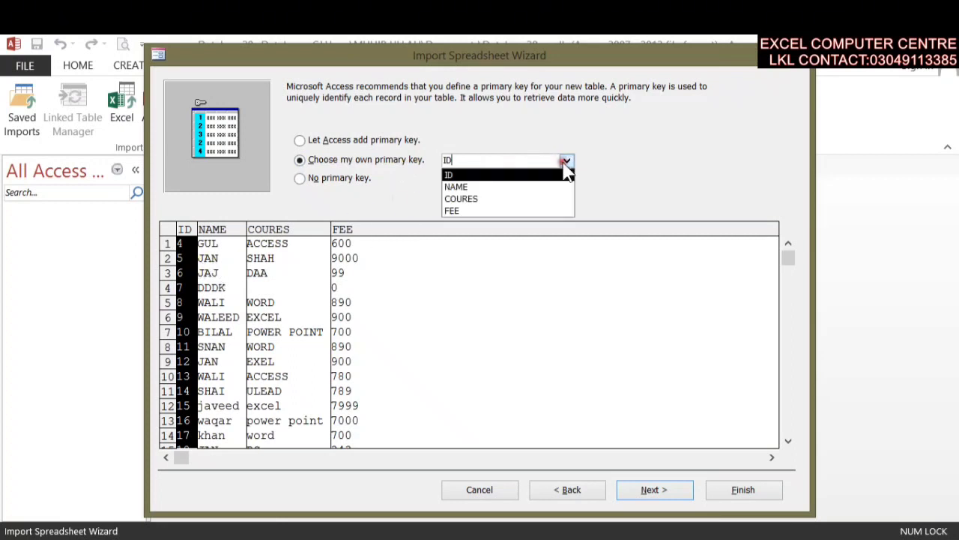
pyautogui.click(517, 187)
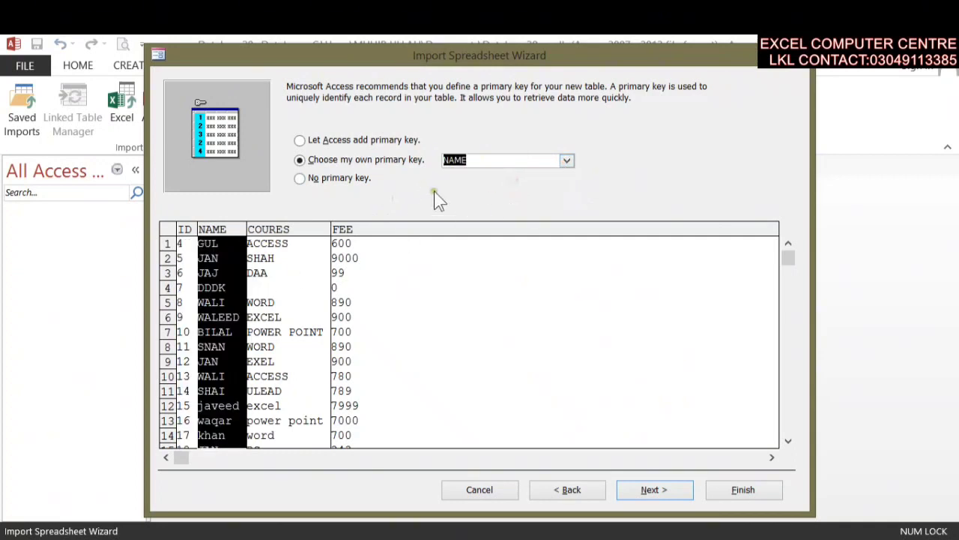
pyautogui.click(566, 160)
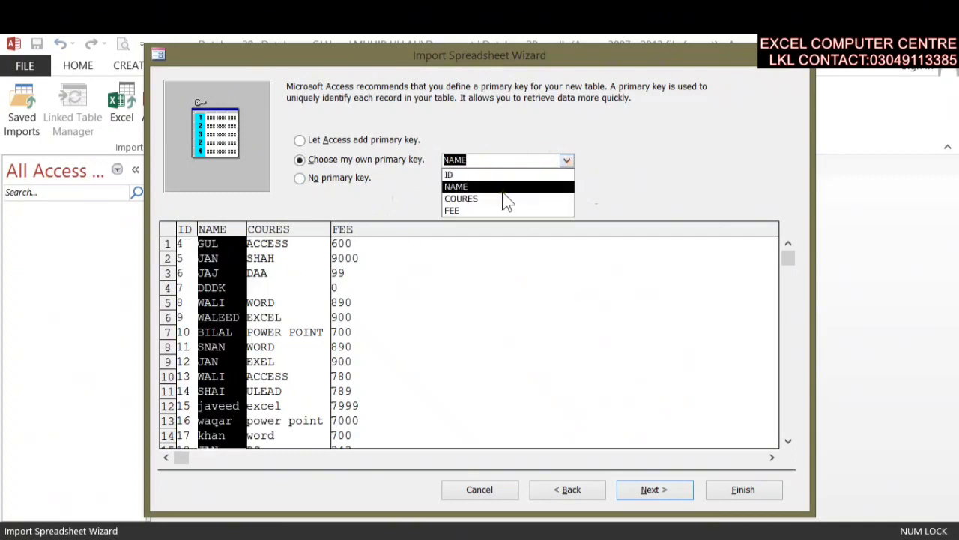
pyautogui.click(507, 198)
pyautogui.click(567, 159)
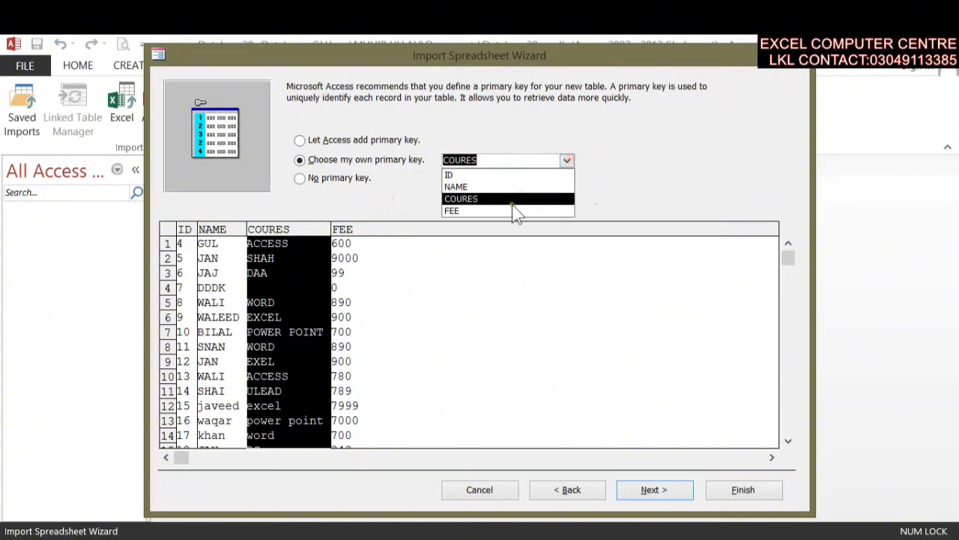
pyautogui.click(517, 211)
pyautogui.click(567, 160)
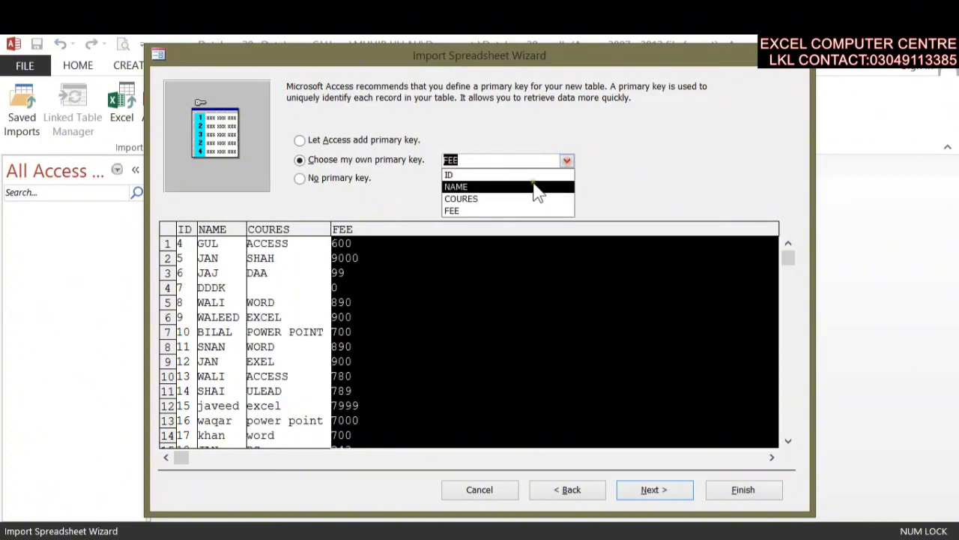
pyautogui.click(528, 174)
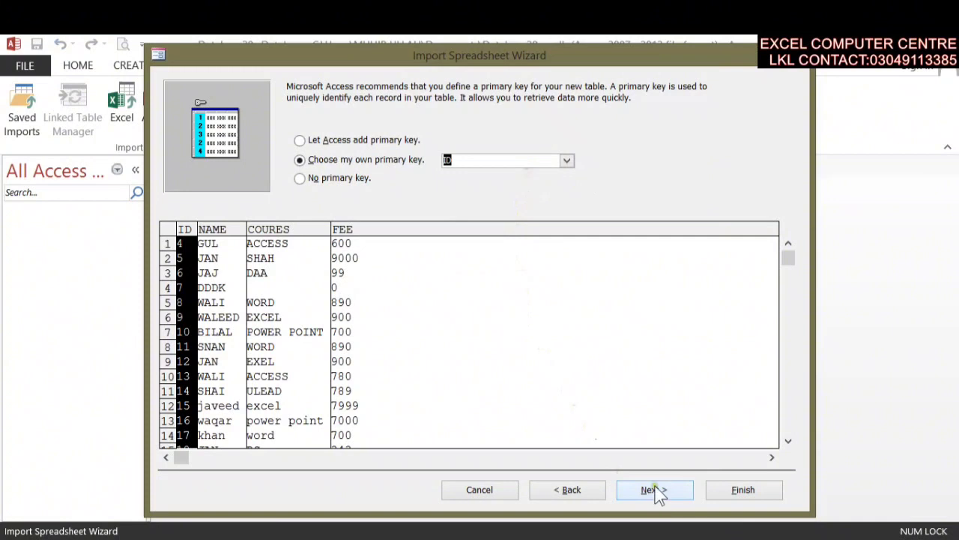
pyautogui.click(653, 491)
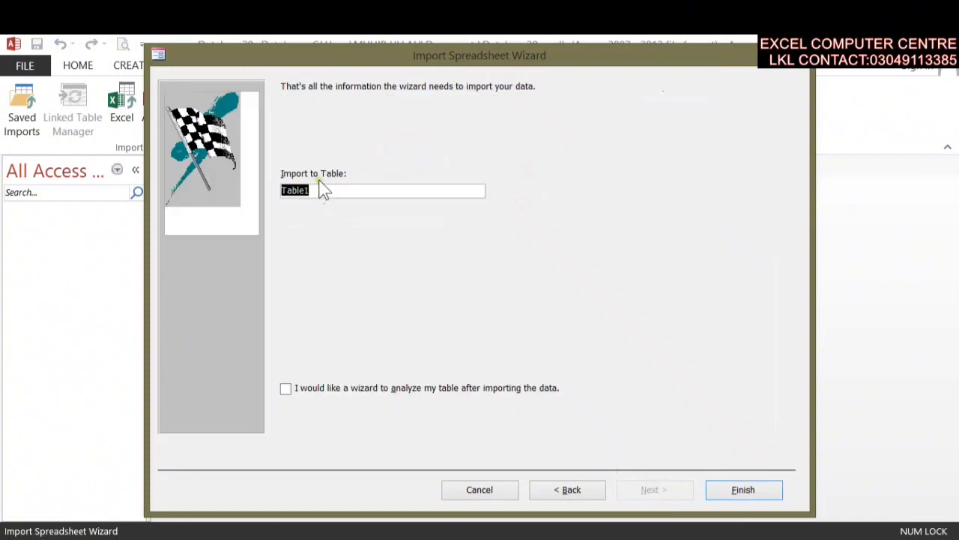
# Step: Replace the default 'Table1' name in Import to Table with 'excel table 1'
pyautogui.moveTo(332, 188); pyautogui.dragTo(257, 195)
pyautogui.moveTo(314, 191); pyautogui.dragTo(286, 192)
pyautogui.press('BackSpace')
pyautogui.press('BackSpace')
pyautogui.write('cess tanb')
pyautogui.press('BackSpace')
pyautogui.press('BackSpace')
pyautogui.press('BackSpace')
pyautogui.press('BackSpace')
pyautogui.press('BackSpace')
pyautogui.write('excel t')
pyautogui.write('ab')
# Step: Finish the import and save the import steps under the name 'excel table'
pyautogui.click(724, 496)
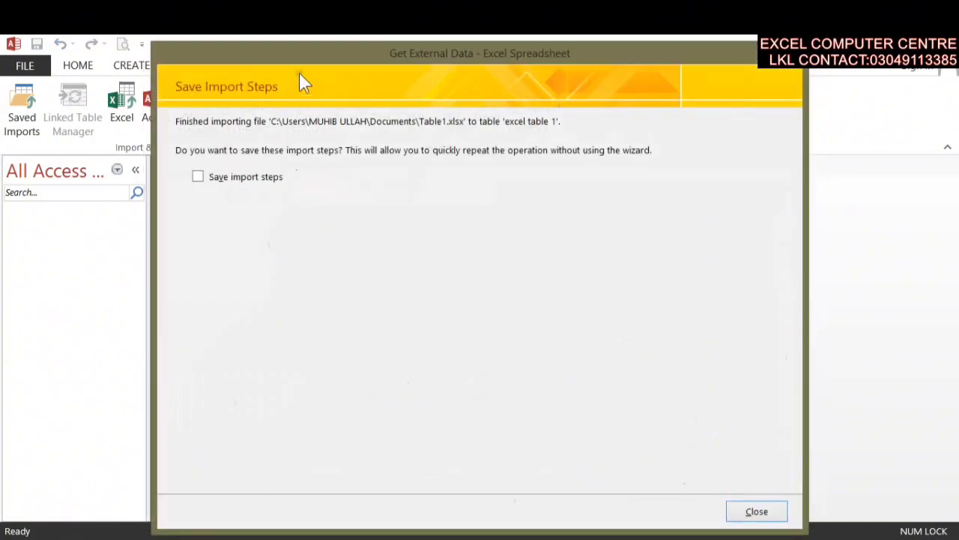
pyautogui.moveTo(325, 60); pyautogui.dragTo(323, 53)
pyautogui.click(244, 169)
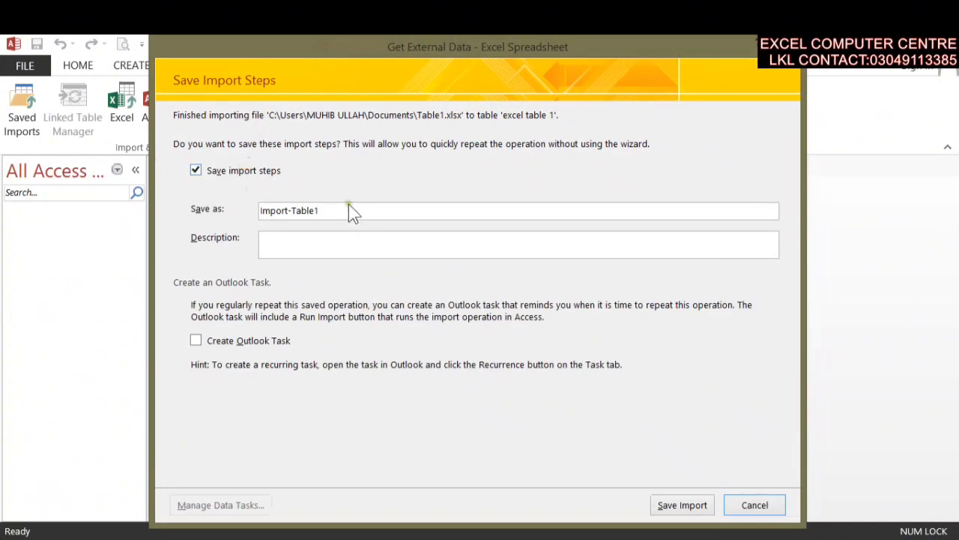
pyautogui.doubleClick(349, 211)
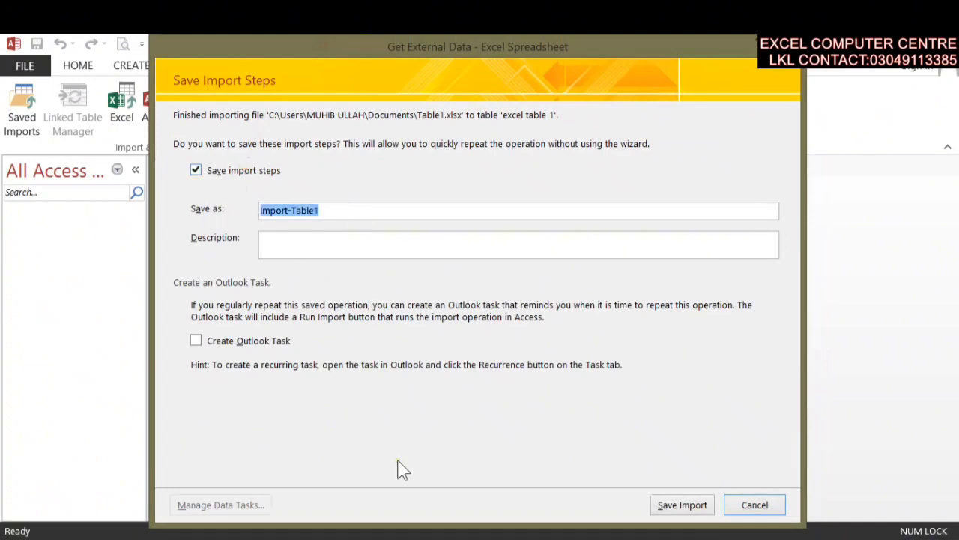
pyautogui.press('BackSpace')
pyautogui.write('excel')
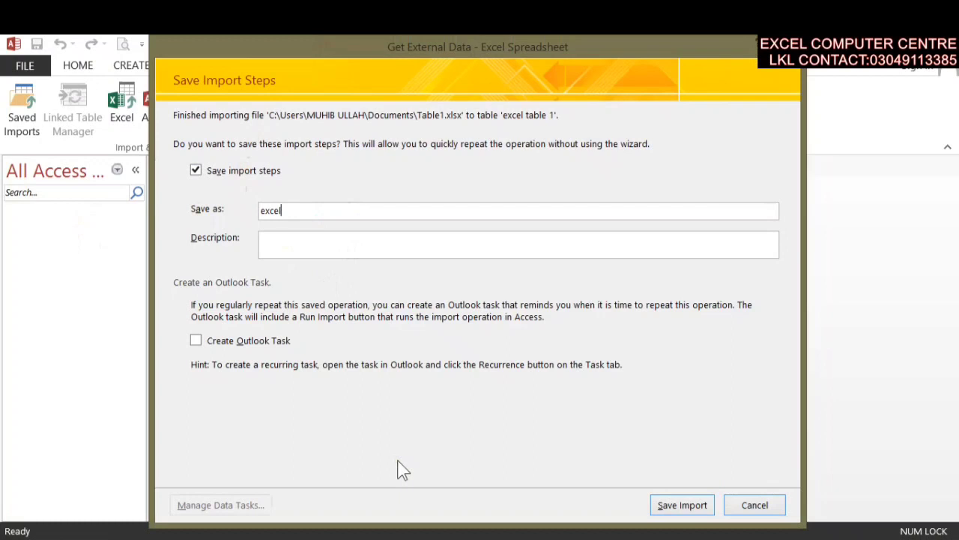
pyautogui.write(' table')
pyautogui.click(343, 249)
pyautogui.click(674, 505)
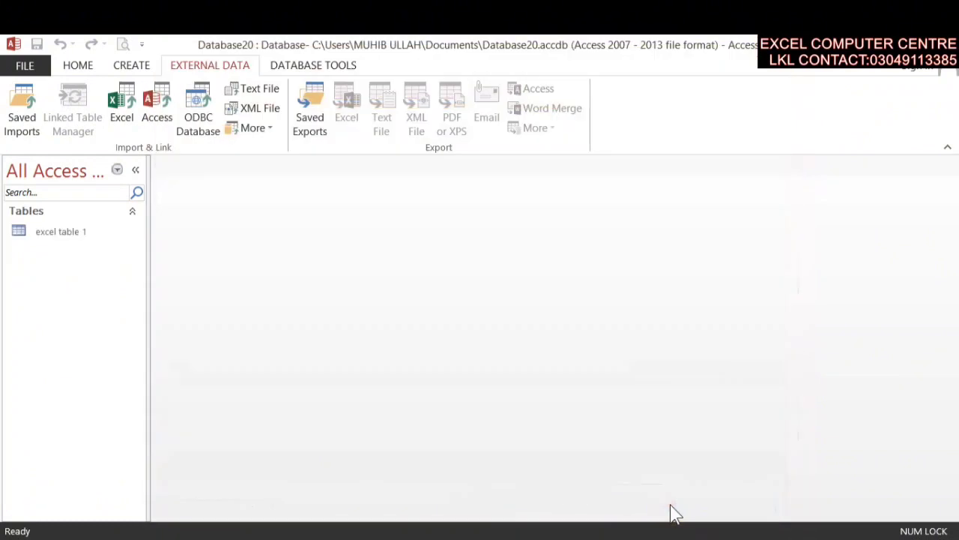
# Step: Open excel table 1 in Datasheet View and inspect its FEE values
pyautogui.doubleClick(86, 234)
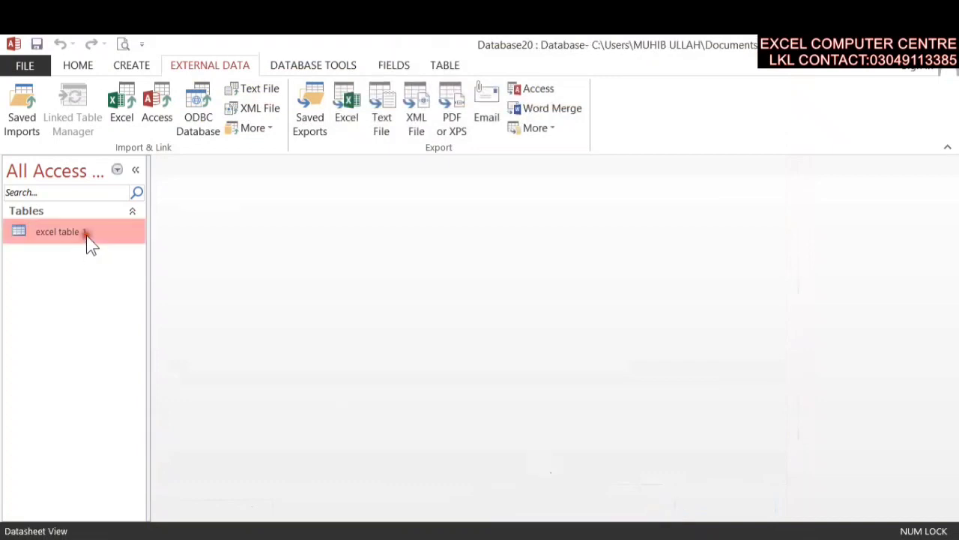
pyautogui.click(480, 268)
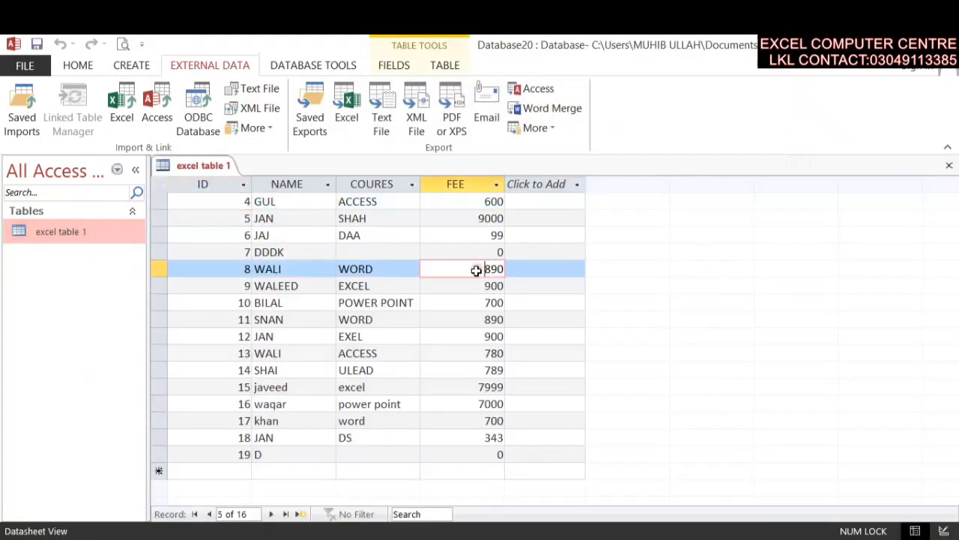
pyautogui.click(464, 370)
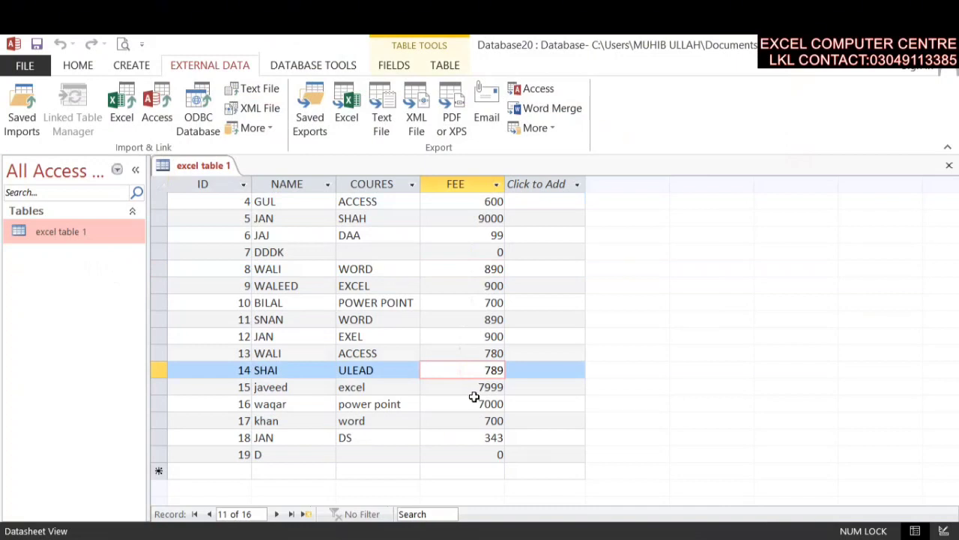
# Step: Check the saved 'excel table' import in the Manage Data Tasks list
pyautogui.click(236, 303)
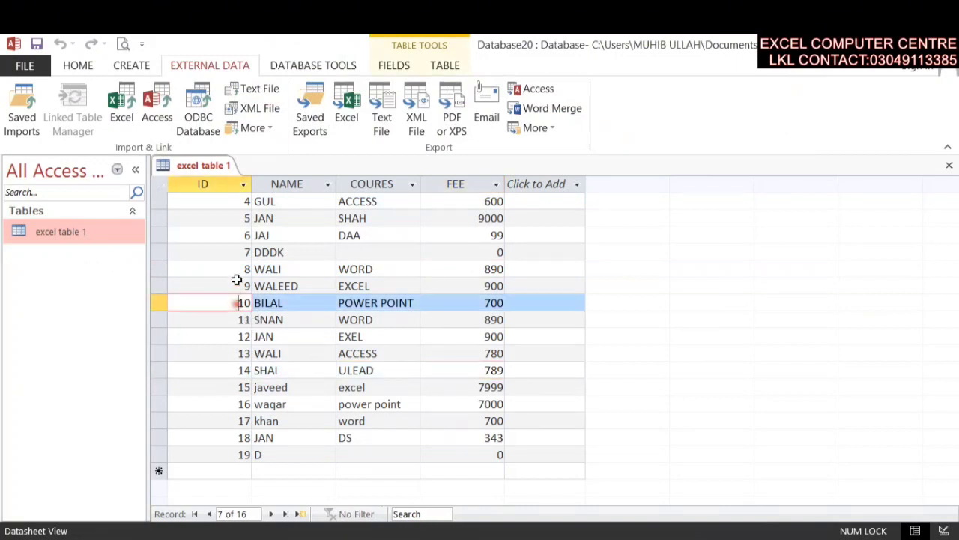
pyautogui.click(23, 118)
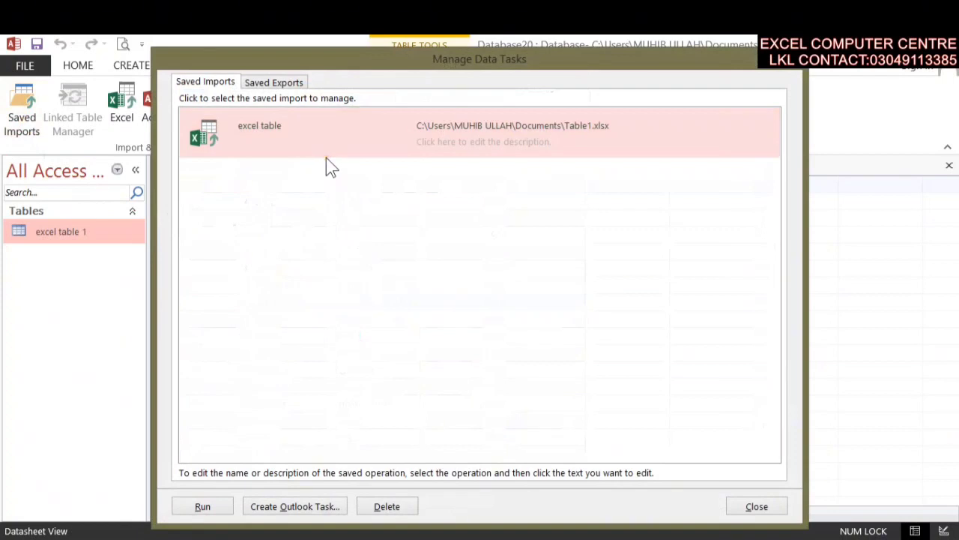
pyautogui.click(353, 150)
pyautogui.click(757, 506)
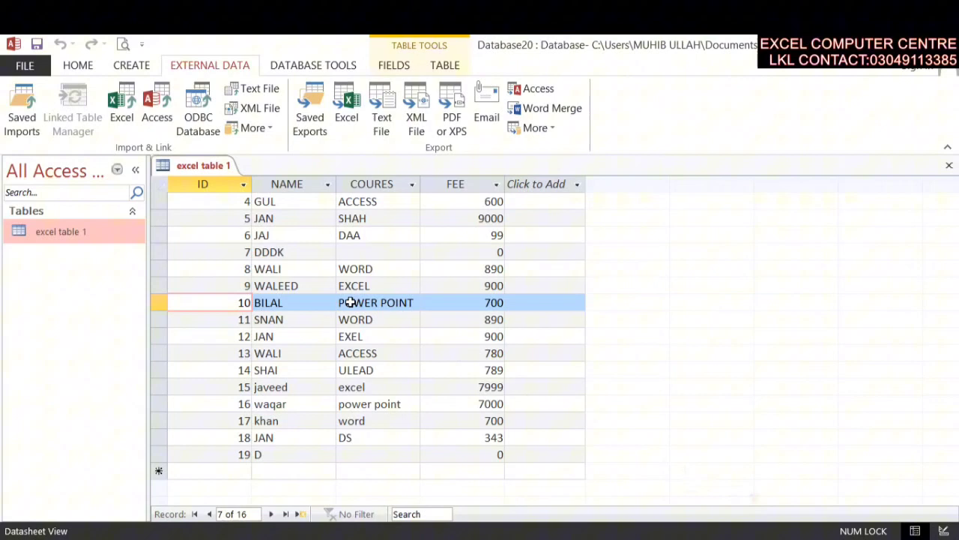
# Step: Close the excel table 1 datasheet tab
pyautogui.click(330, 253)
pyautogui.click(427, 295)
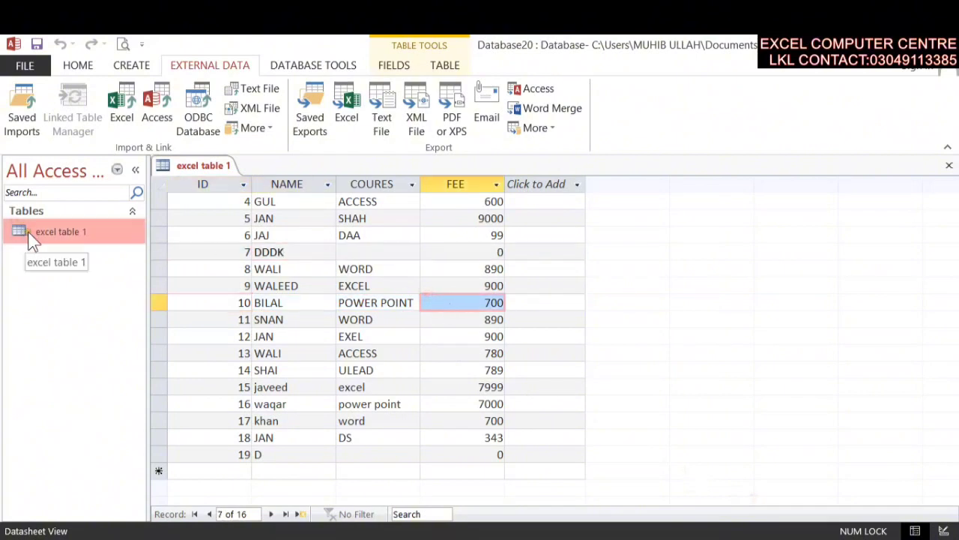
pyautogui.click(949, 165)
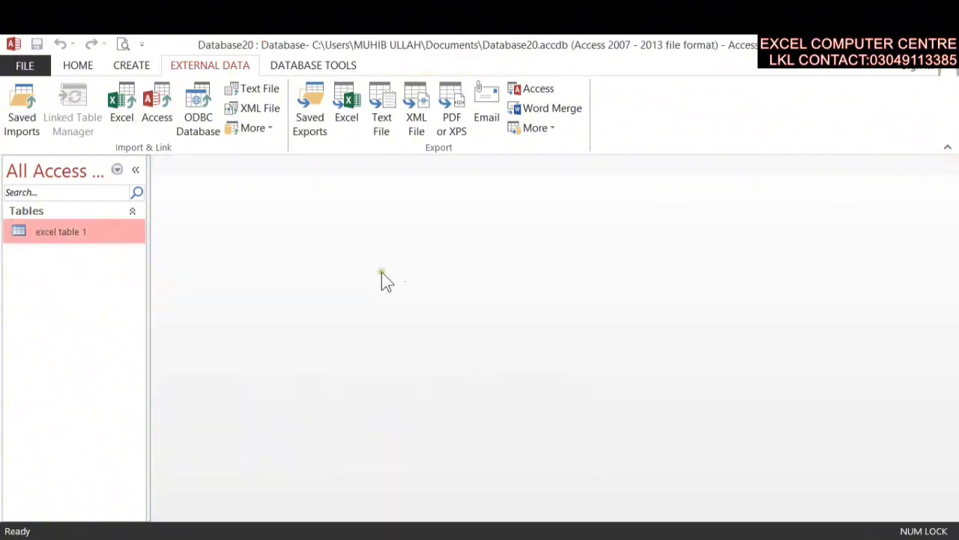
# Step: Close Database20, reopen it from Recent, and enable its disabled content
pyautogui.click(36, 67)
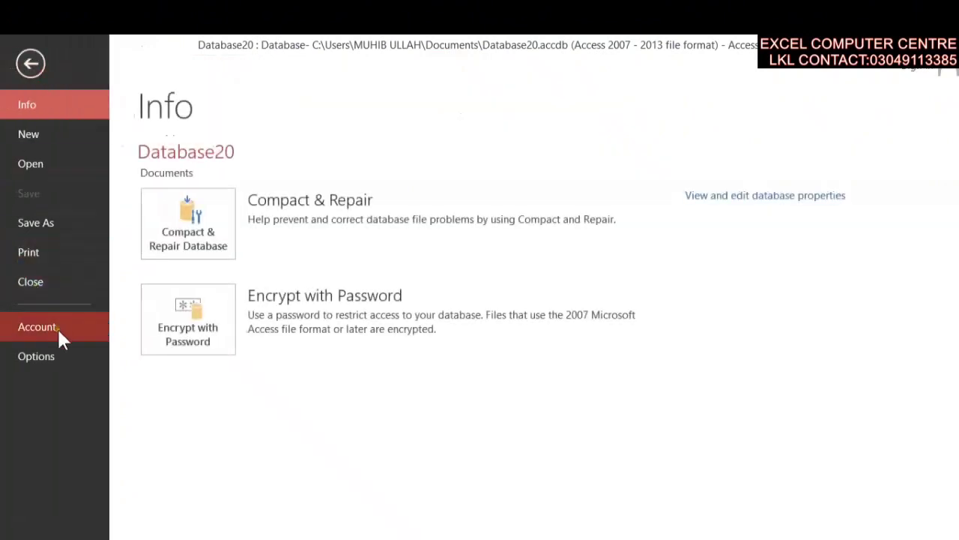
pyautogui.click(61, 285)
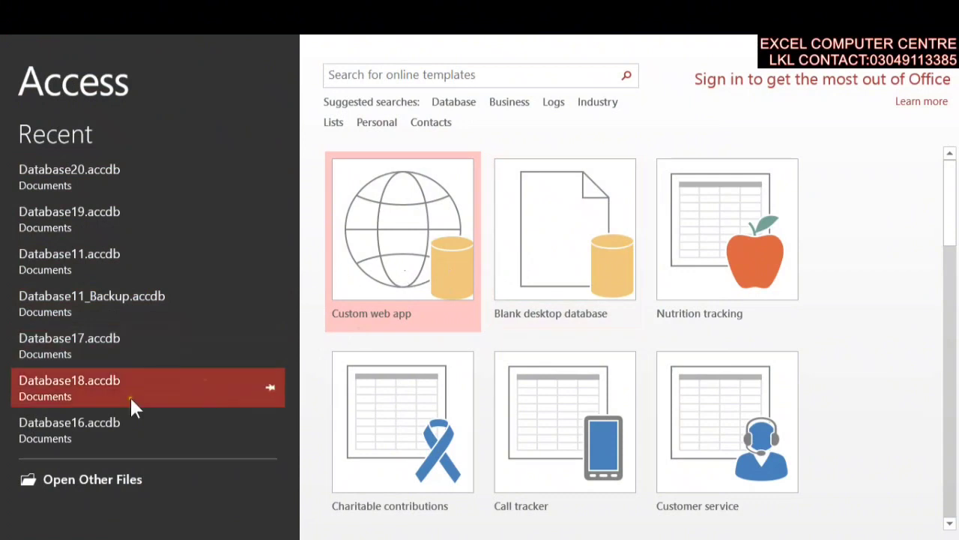
pyautogui.click(132, 485)
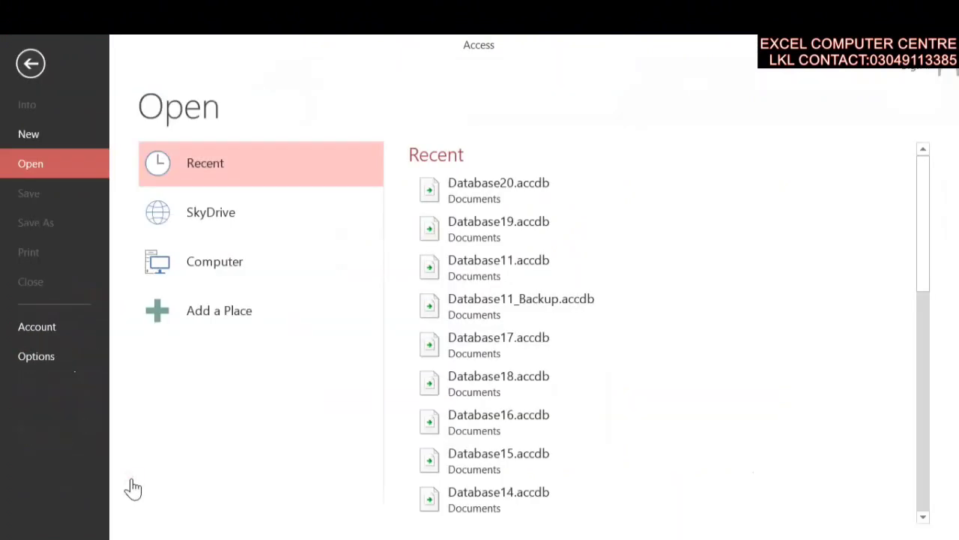
pyautogui.scroll(-3, 529, 224)
pyautogui.scroll(3, 539, 258)
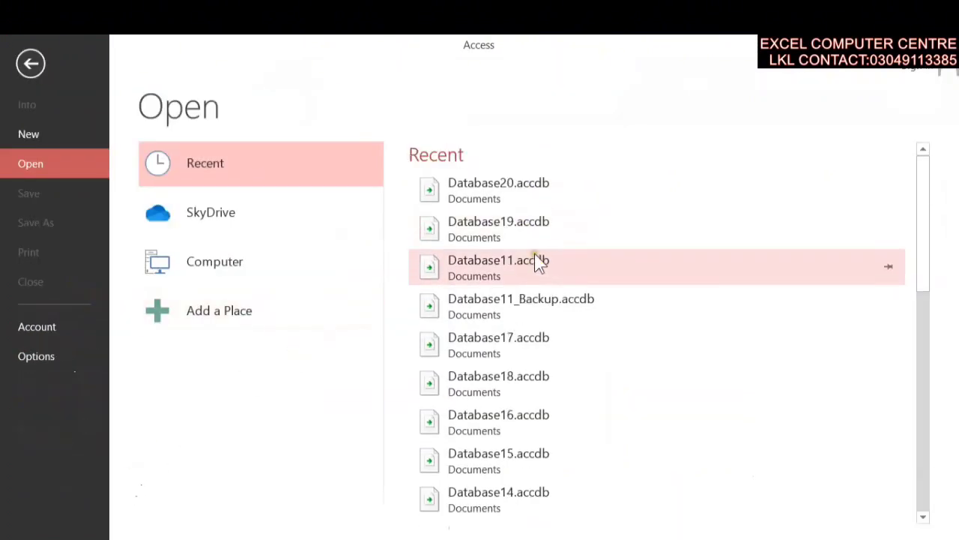
pyautogui.click(500, 193)
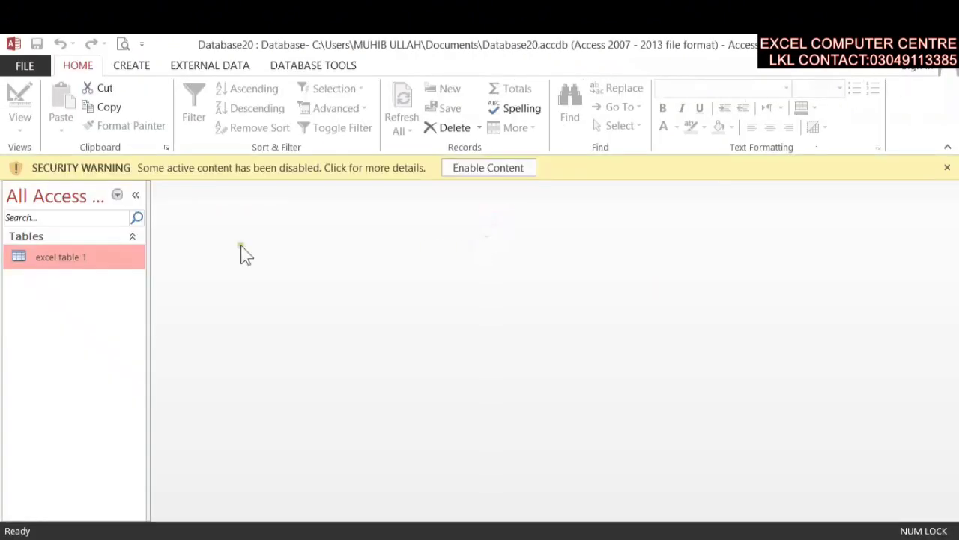
pyautogui.click(463, 167)
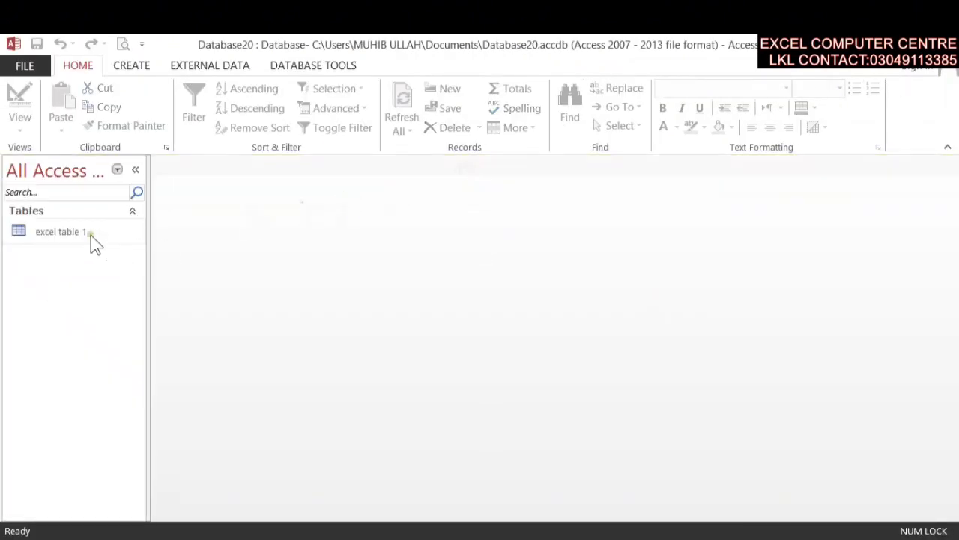
pyautogui.click(91, 235)
# Step: Open excel table 1 and switch it to Design View
pyautogui.doubleClick(91, 236)
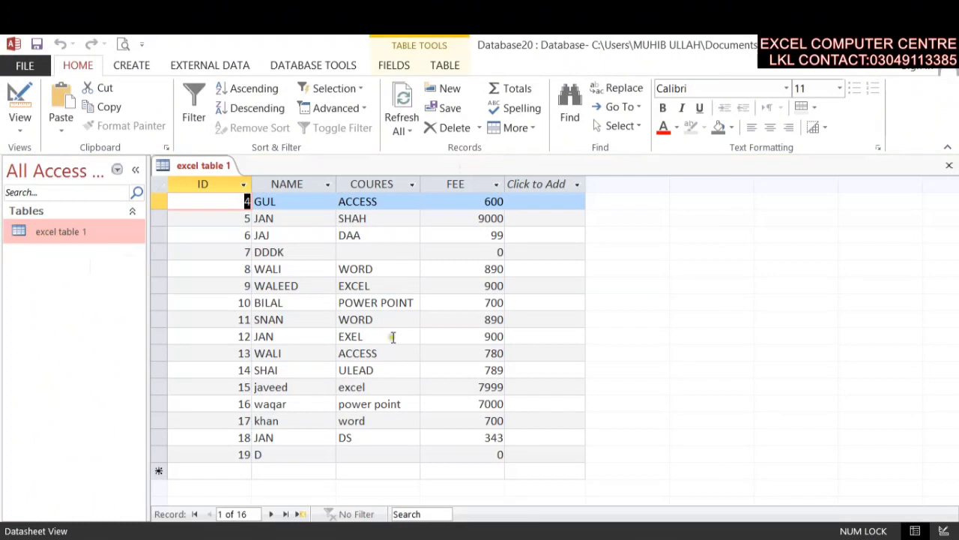
pyautogui.click(285, 466)
pyautogui.click(228, 473)
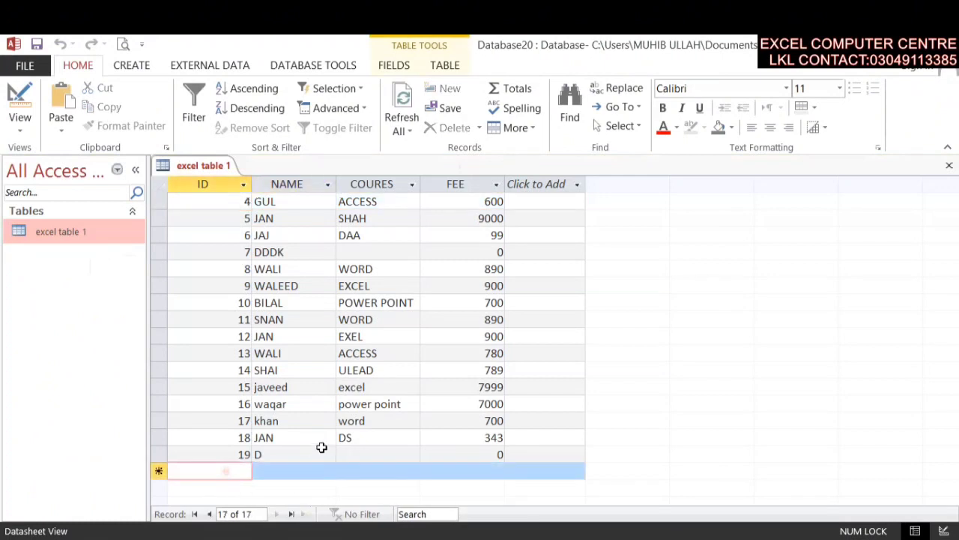
pyautogui.click(297, 474)
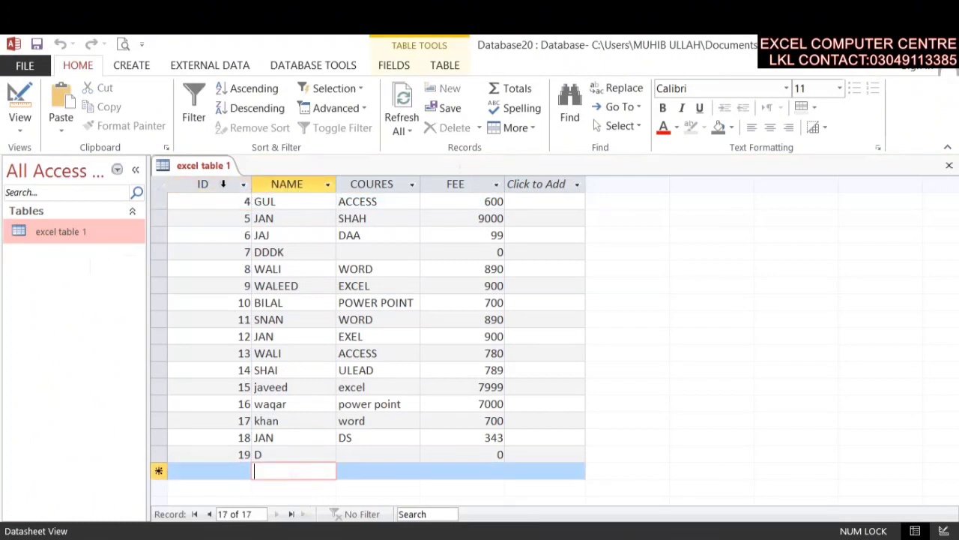
pyautogui.rightClick(214, 165)
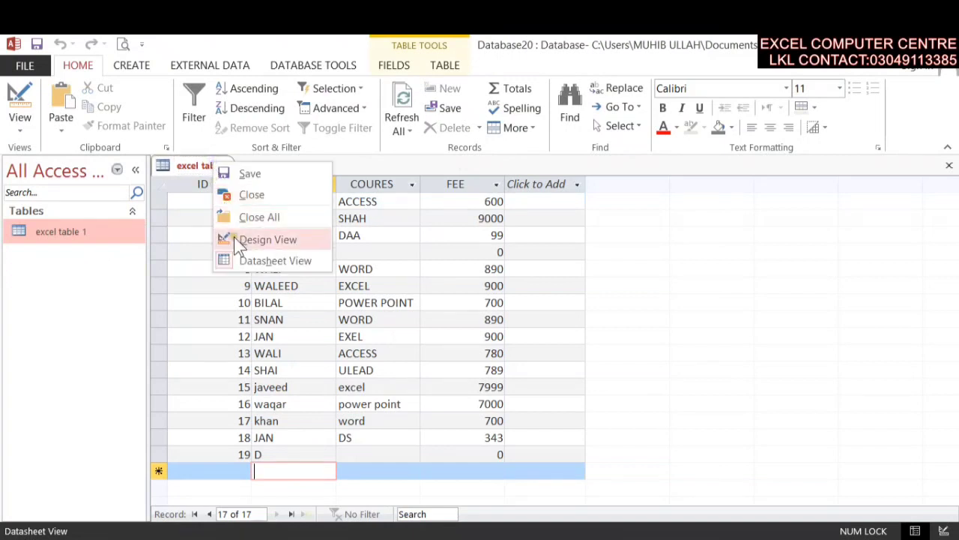
pyautogui.click(234, 236)
# Step: Try setting ID to AutoNumber, accept the refusal, and save while returning to Datasheet View
pyautogui.click(367, 234)
pyautogui.click(385, 196)
pyautogui.click(469, 200)
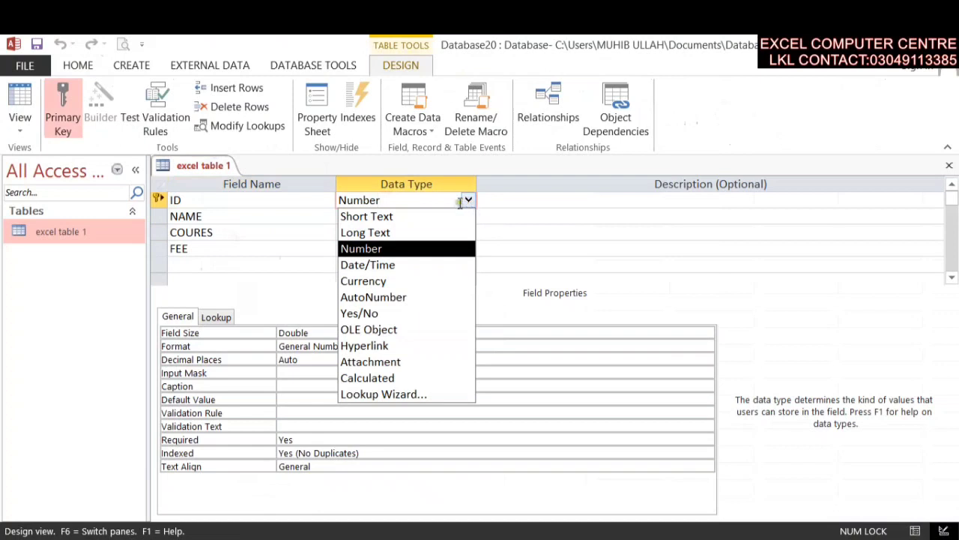
pyautogui.click(413, 298)
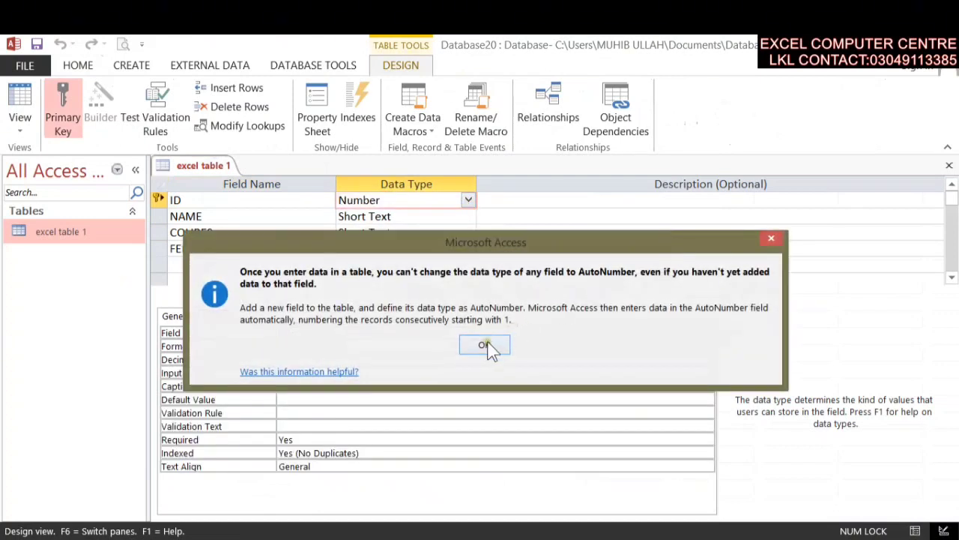
pyautogui.click(486, 344)
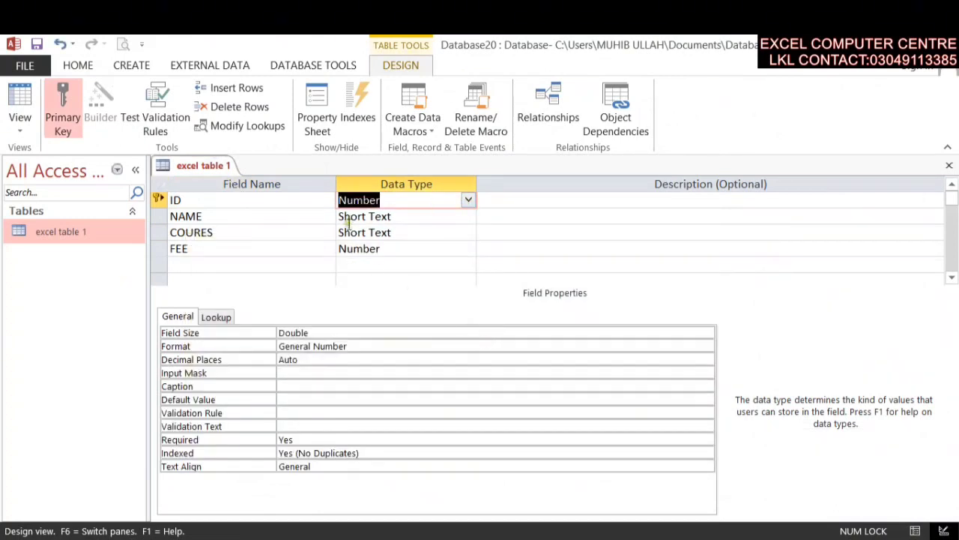
pyautogui.rightClick(192, 166)
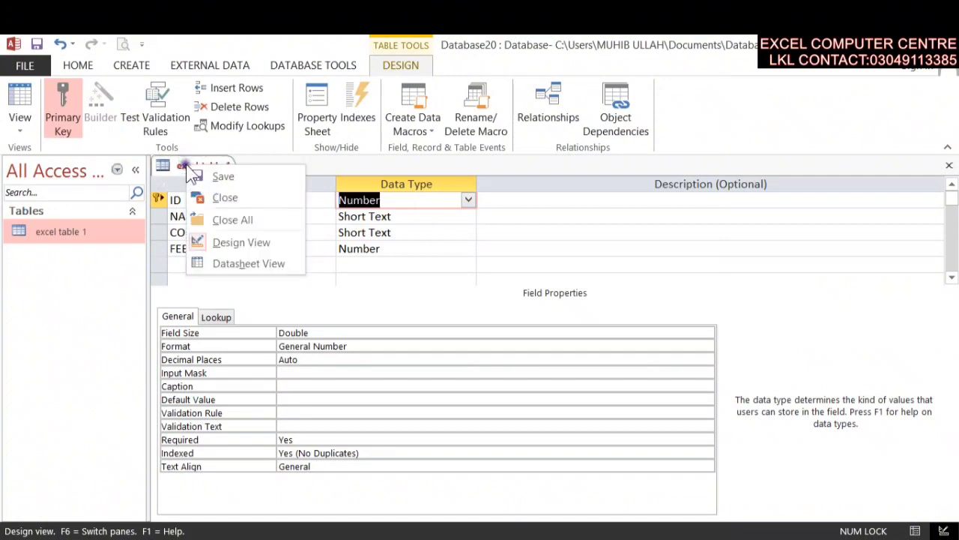
pyautogui.click(229, 264)
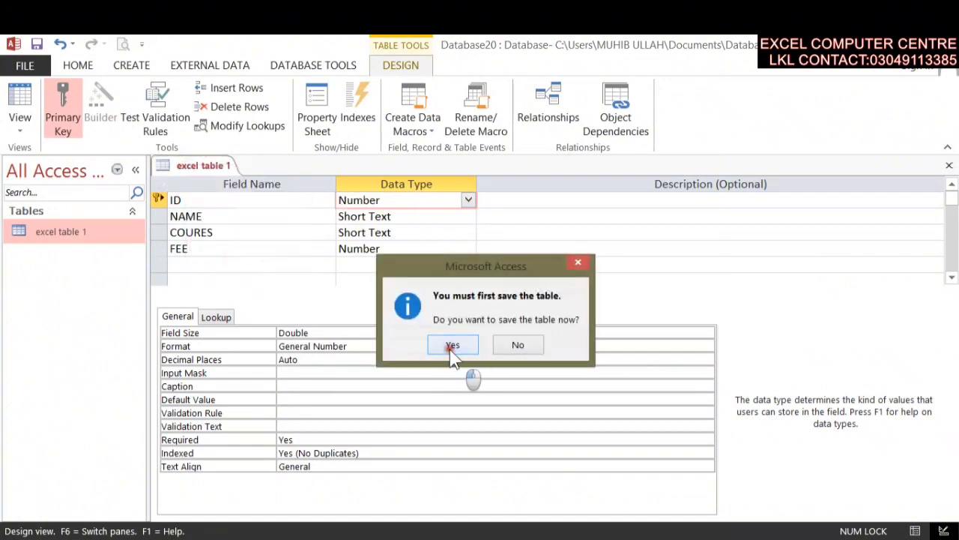
pyautogui.click(451, 345)
# Step: Select record 19, then close the excel table 1 datasheet
pyautogui.click(249, 218)
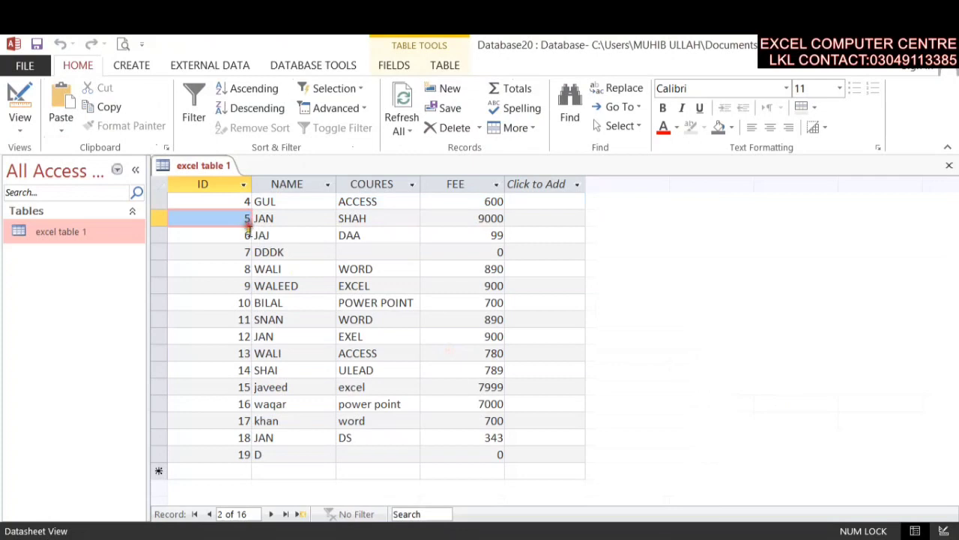
pyautogui.click(250, 252)
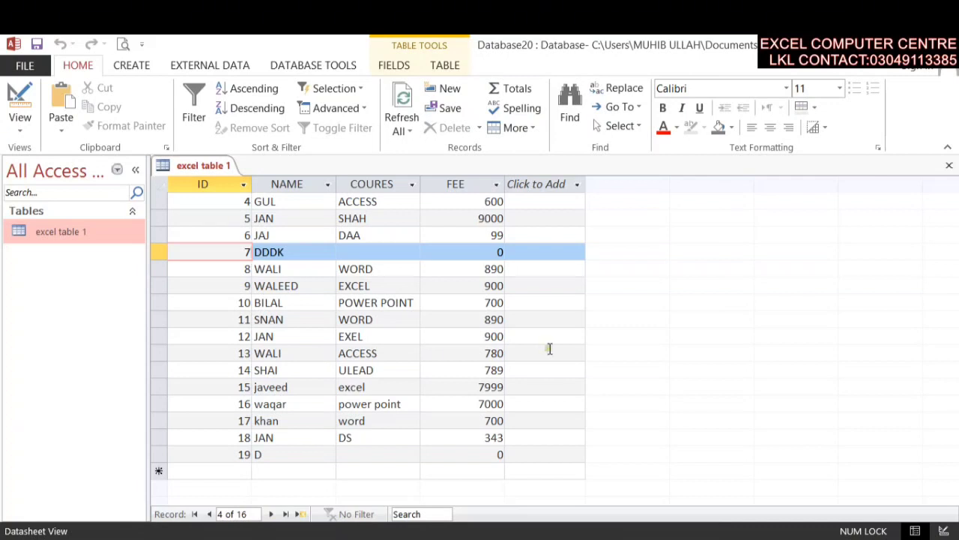
pyautogui.click(475, 455)
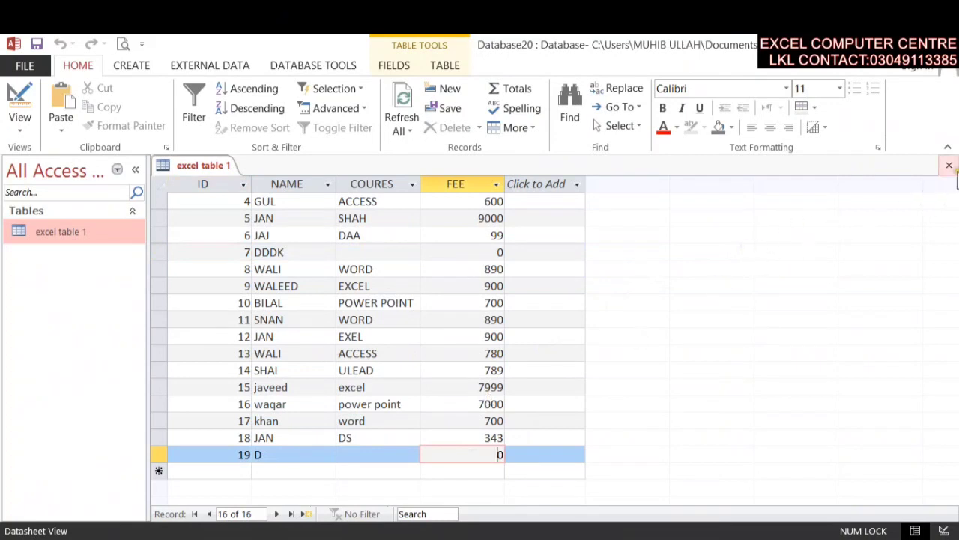
pyautogui.click(948, 165)
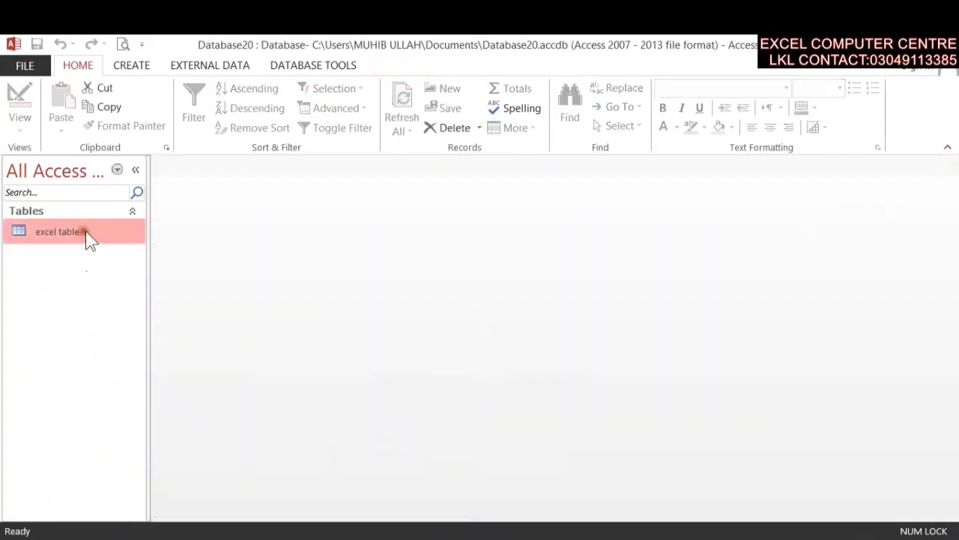
# Step: Delete the table 'excel table 1' from the database, confirming with Yes
pyautogui.rightClick(84, 232)
pyautogui.click(152, 372)
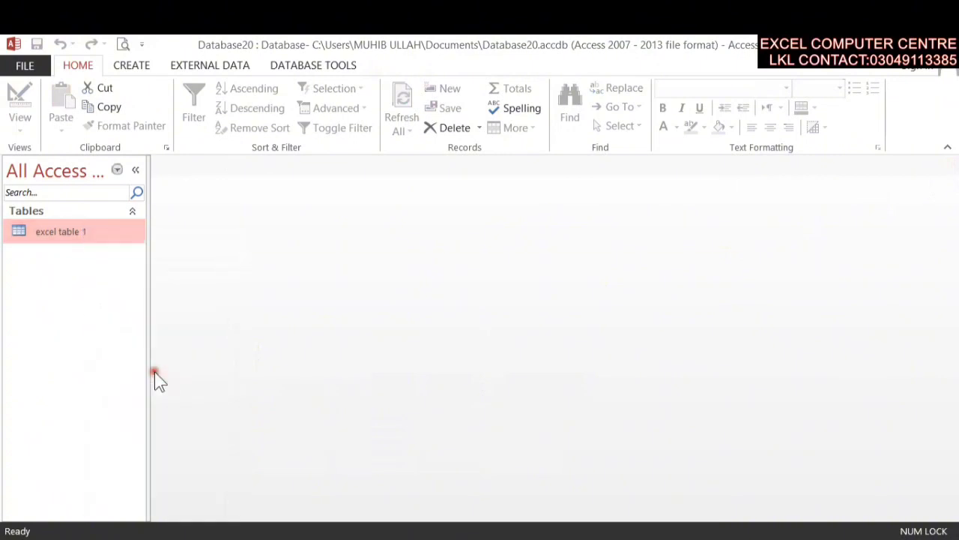
pyautogui.click(404, 348)
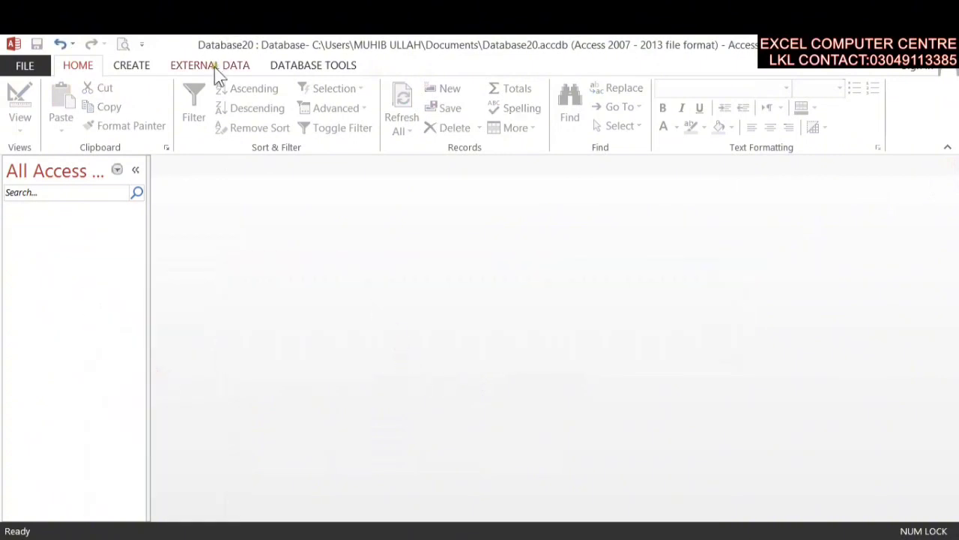
# Step: Review the saved import 'excel table' for Table1.xlsx in Saved Imports, reopening it a few times
pyautogui.click(214, 67)
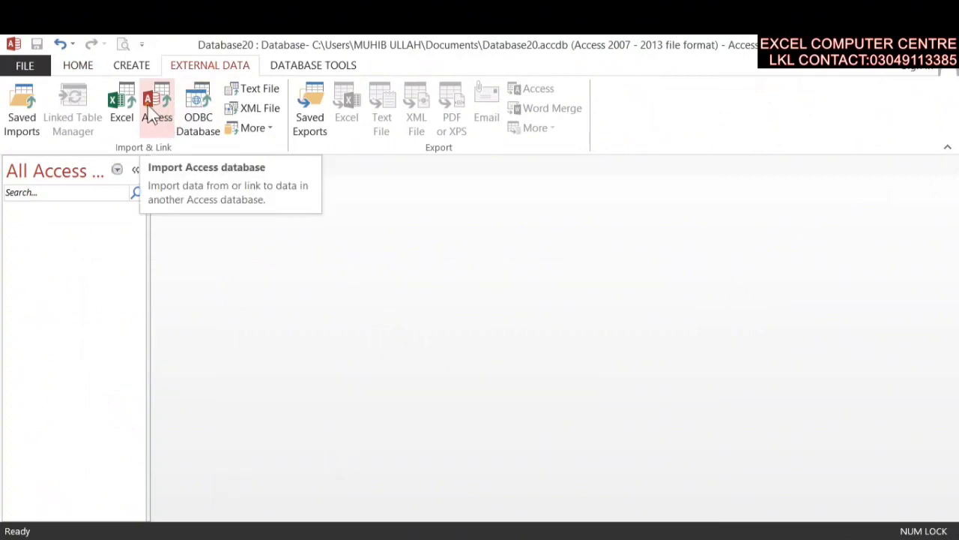
pyautogui.click(16, 96)
pyautogui.click(757, 506)
pyautogui.click(18, 113)
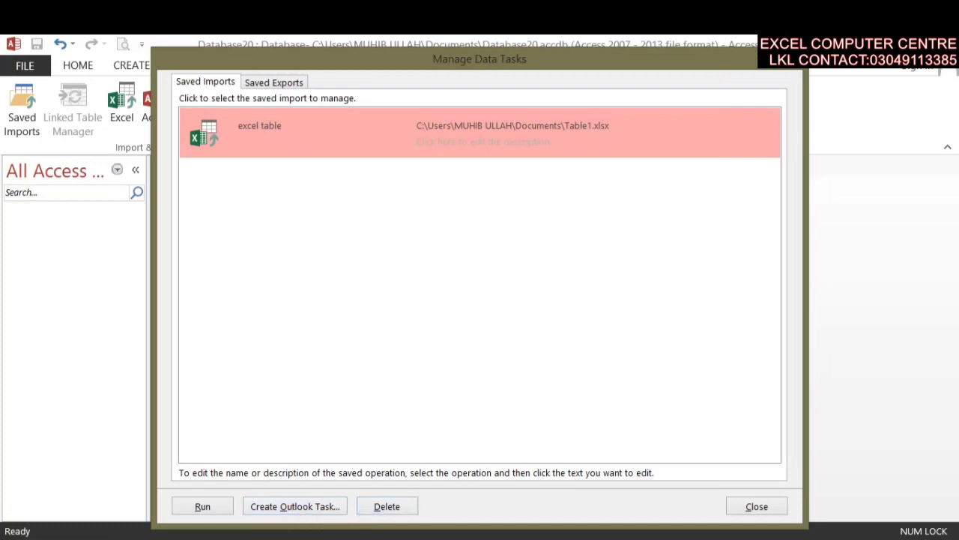
pyautogui.click(755, 510)
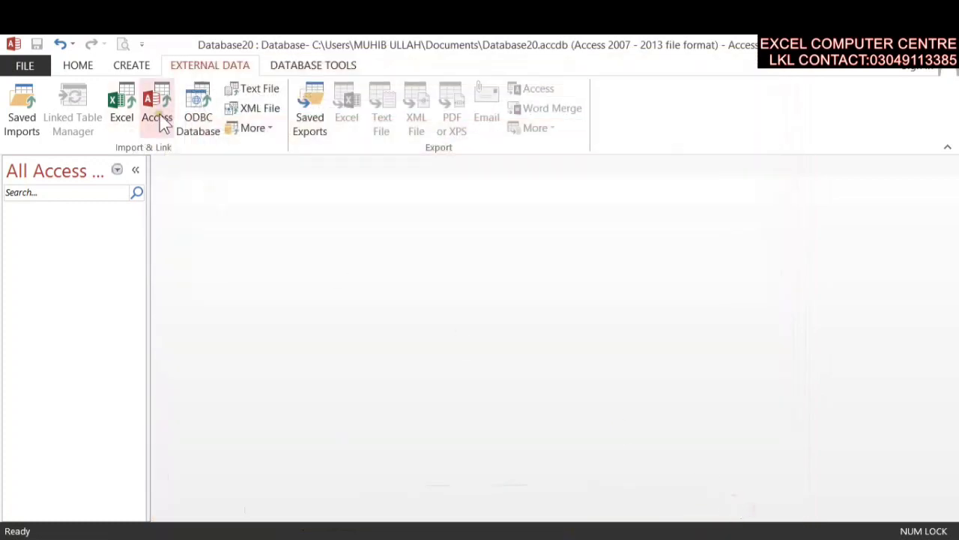
pyautogui.click(22, 122)
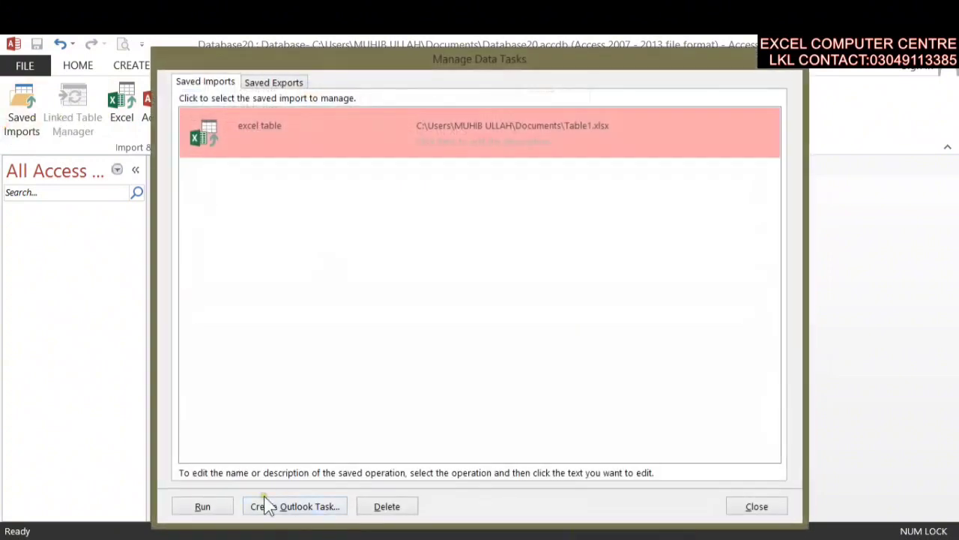
pyautogui.click(760, 511)
# Step: Import from Access database Database8.accdb and reach its Import Objects list showing Table1
pyautogui.click(159, 103)
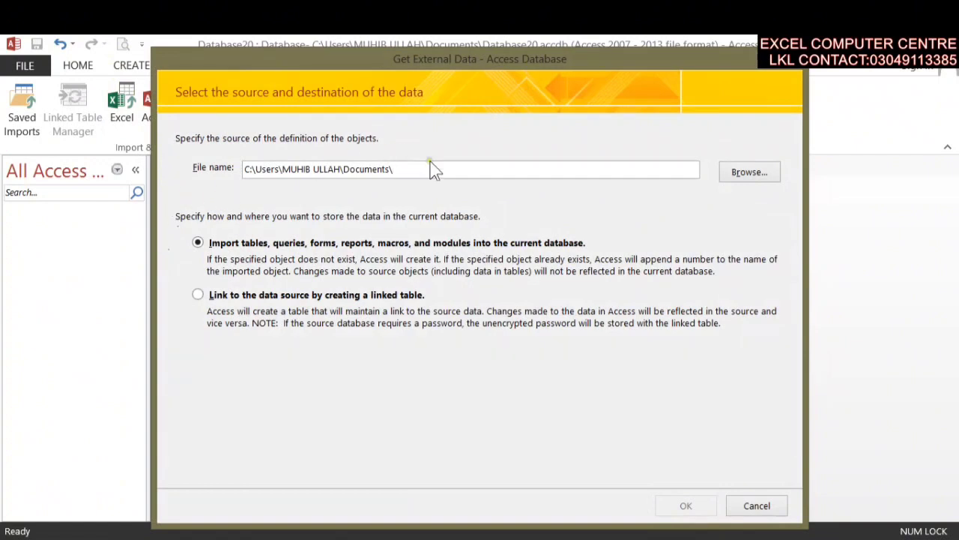
pyautogui.click(750, 173)
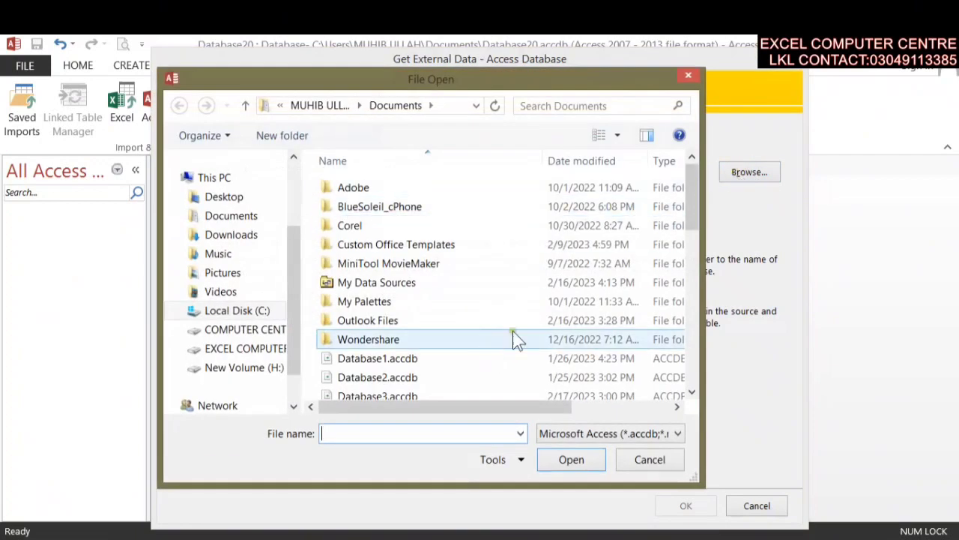
pyautogui.moveTo(693, 208); pyautogui.dragTo(695, 264)
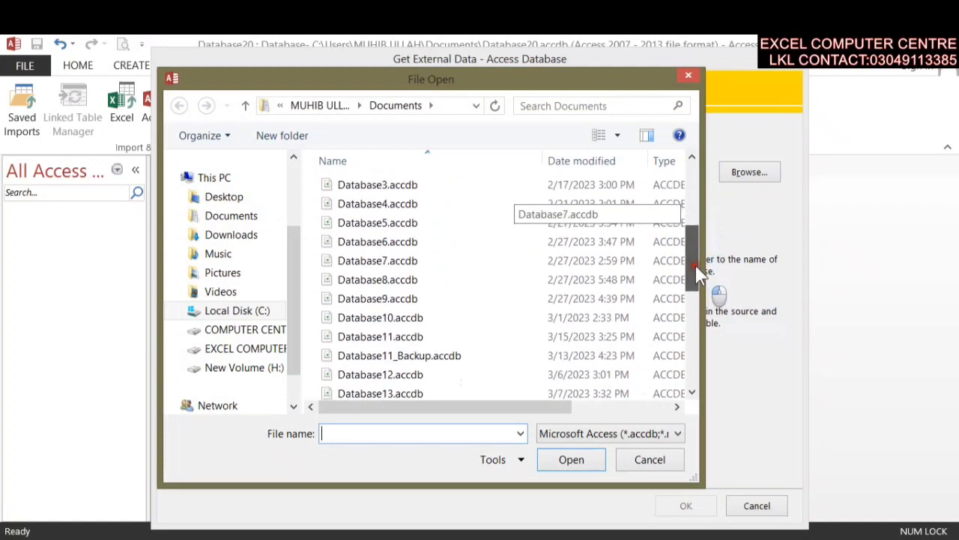
pyautogui.click(405, 281)
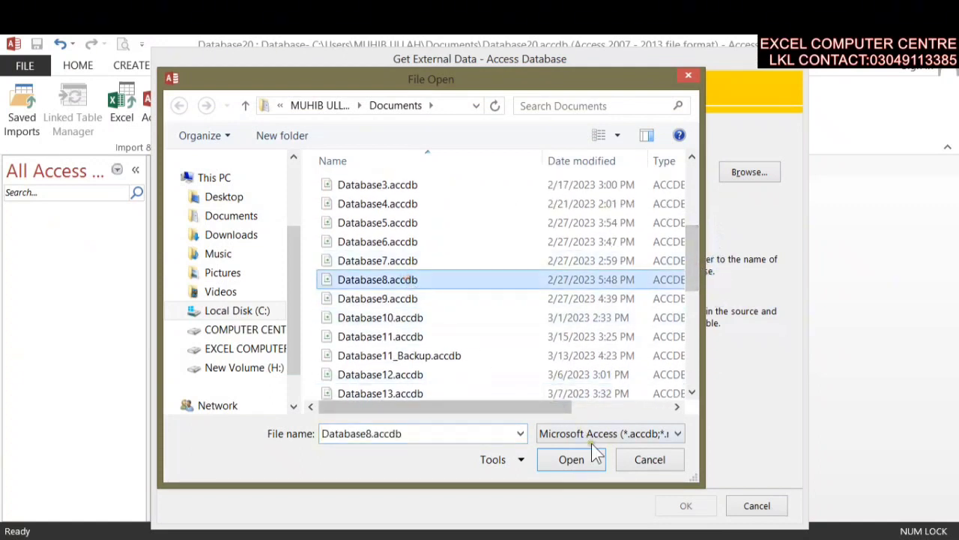
pyautogui.click(578, 462)
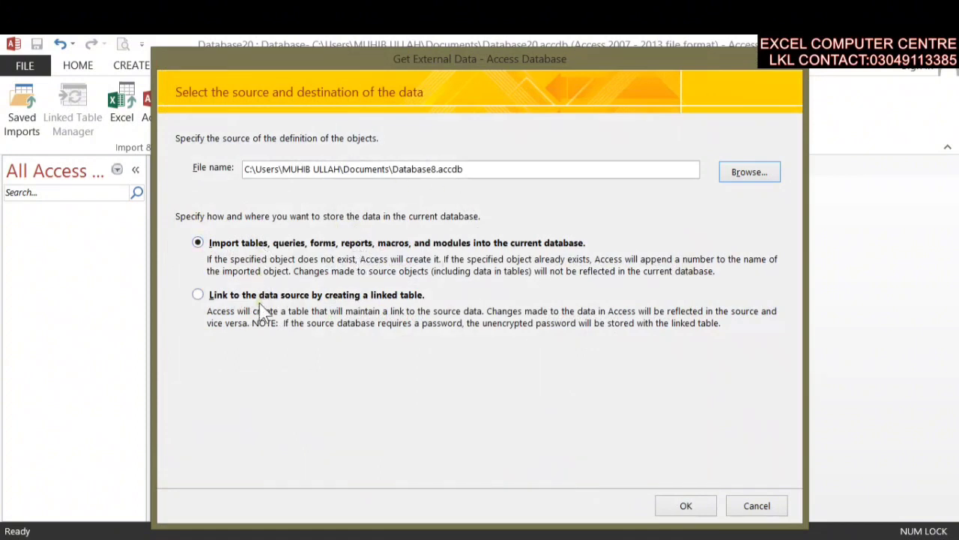
pyautogui.click(677, 507)
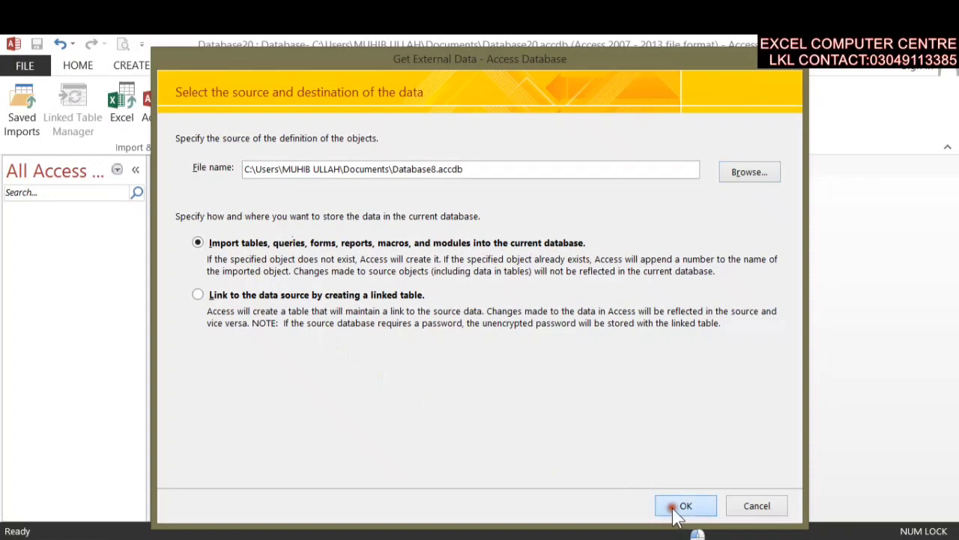
pyautogui.moveTo(186, 66); pyautogui.dragTo(508, 102)
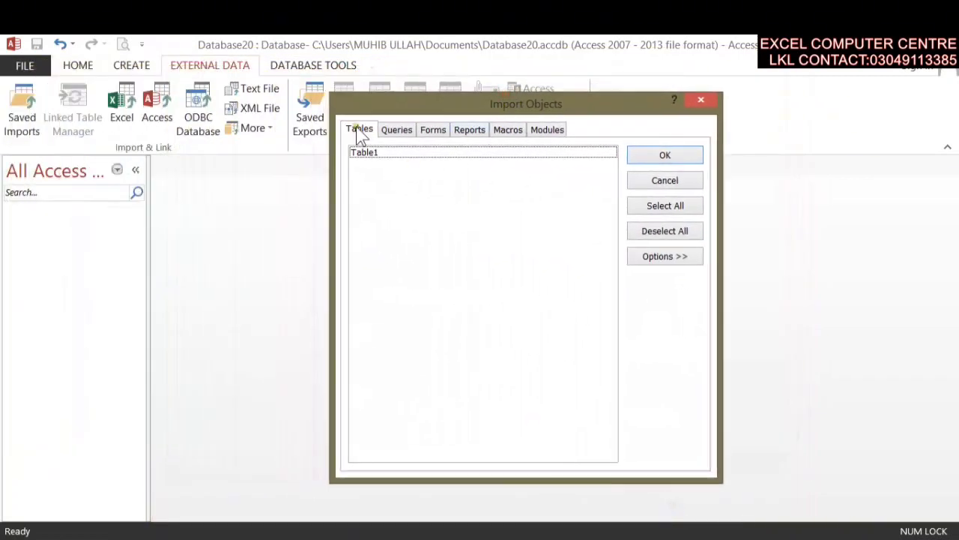
# Step: Check Database8's Queries, Forms, Reports, Macros and Modules lists, finding only Table1
pyautogui.click(372, 156)
pyautogui.click(400, 135)
pyautogui.click(441, 131)
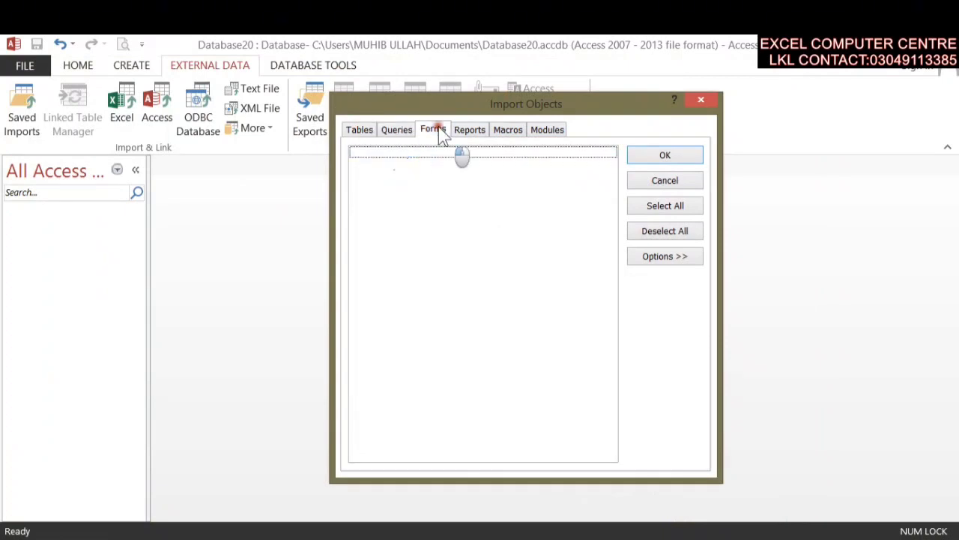
pyautogui.click(479, 133)
pyautogui.click(503, 133)
pyautogui.click(541, 135)
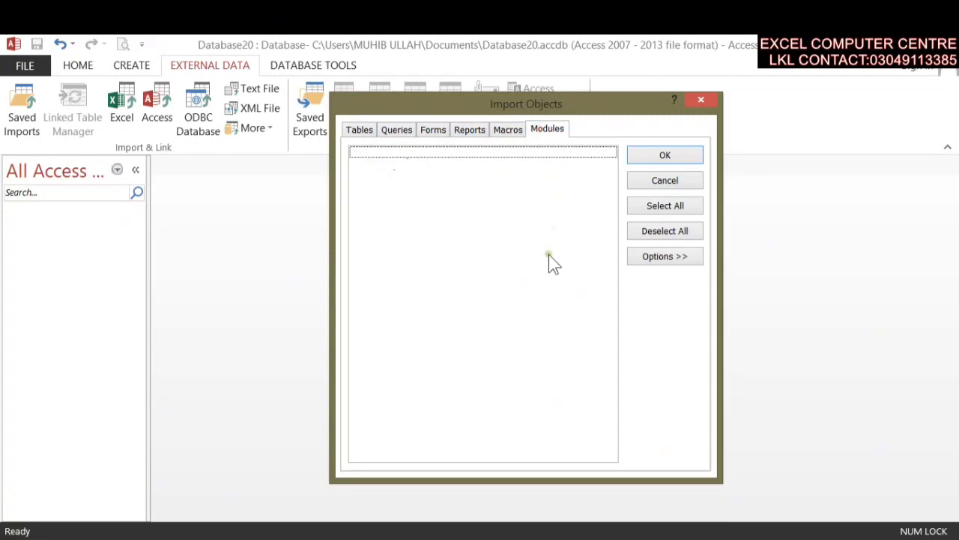
# Step: Close Import Objects without importing anything from Database8.accdb
pyautogui.click(714, 102)
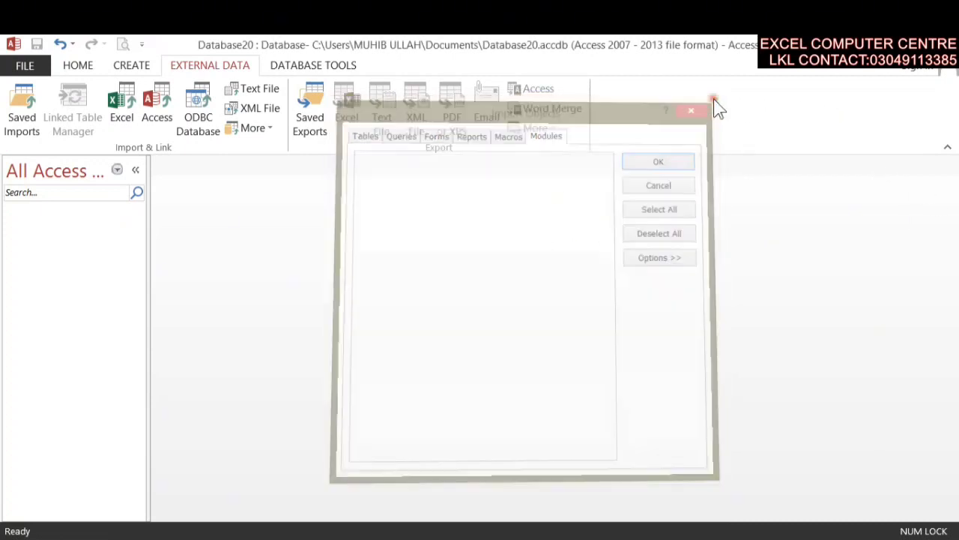
pyautogui.click(156, 66)
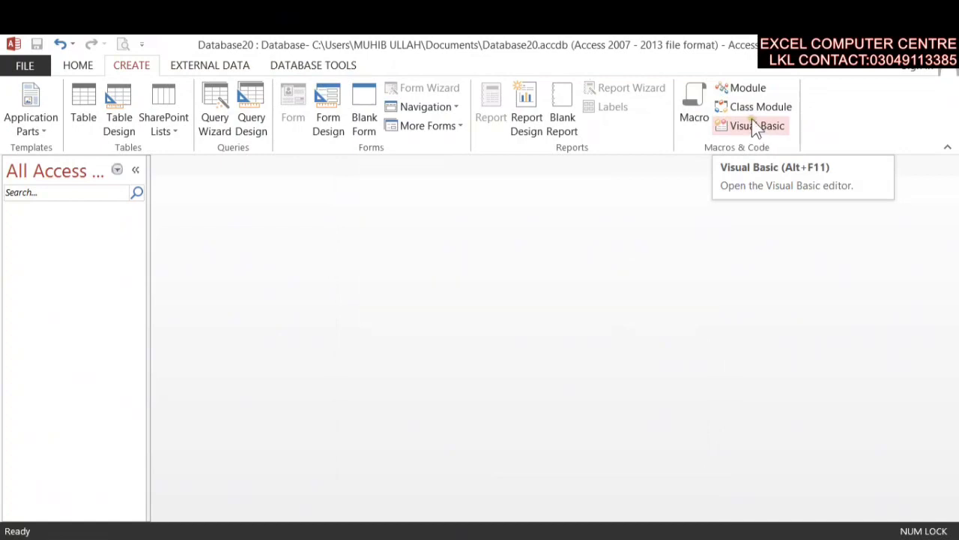
pyautogui.click(202, 66)
# Step: Cancel the ODBC import and a second Access database import without choosing any source file
pyautogui.click(196, 113)
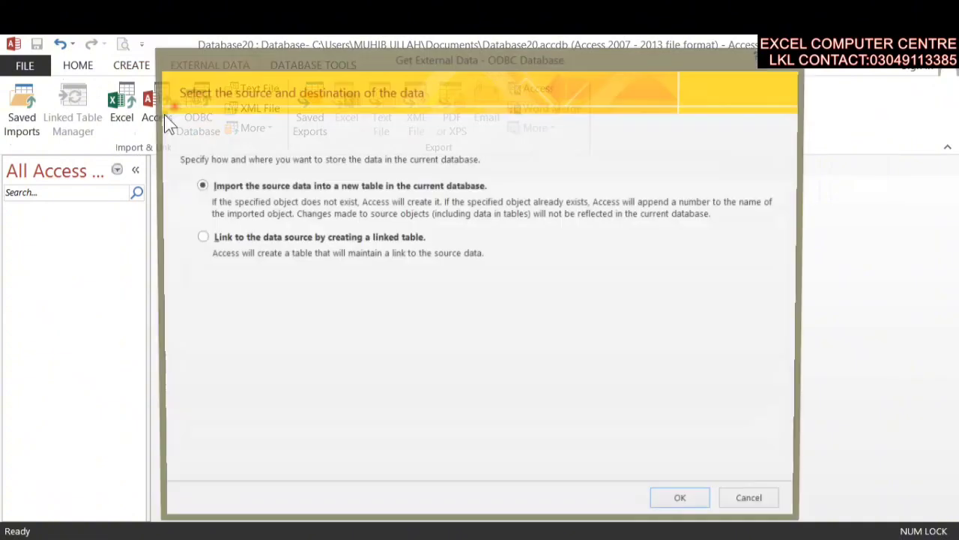
pyautogui.click(781, 67)
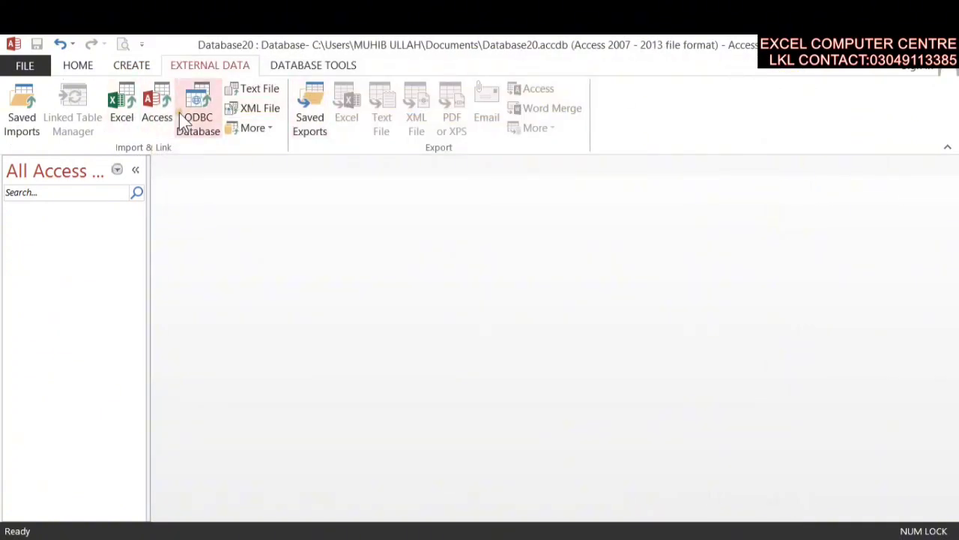
pyautogui.click(160, 114)
pyautogui.click(744, 178)
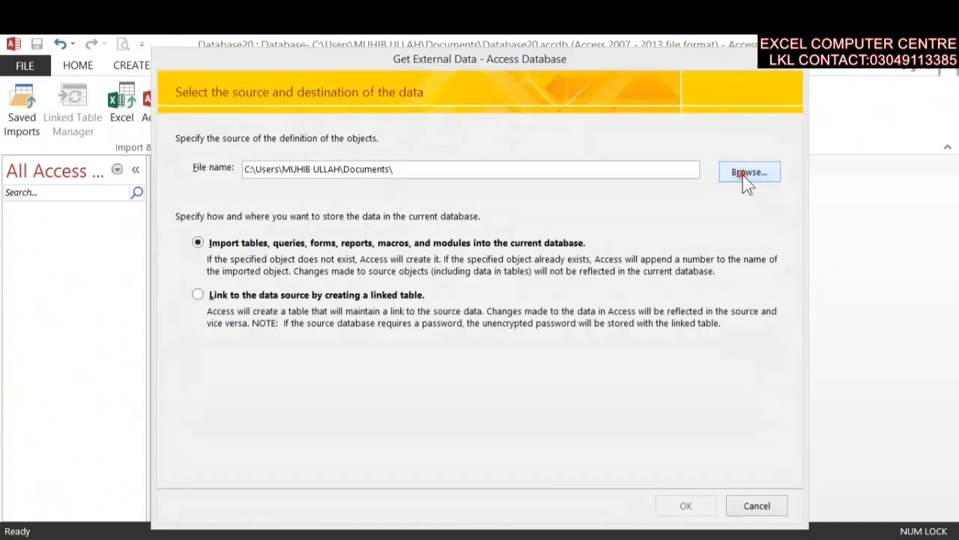
pyautogui.moveTo(693, 214); pyautogui.dragTo(690, 383)
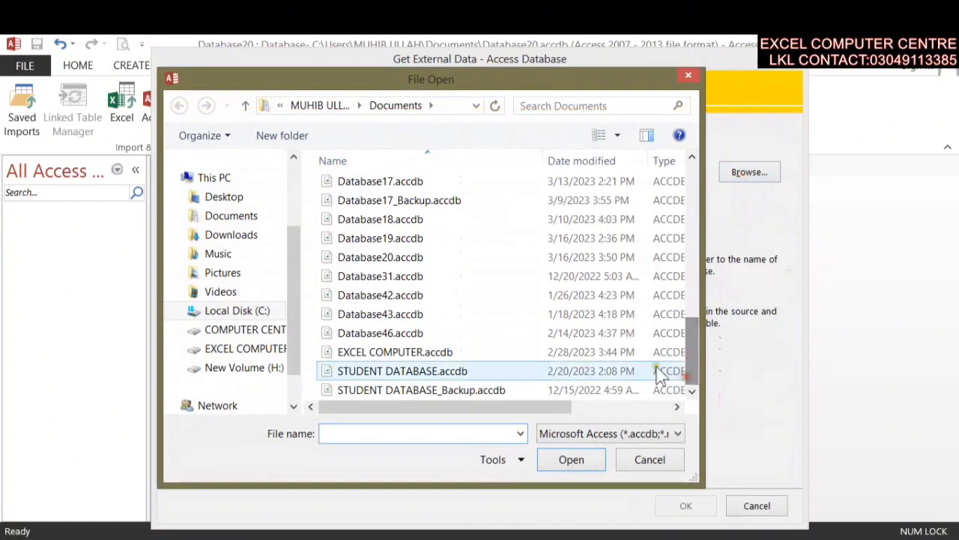
pyautogui.moveTo(696, 336); pyautogui.dragTo(695, 172)
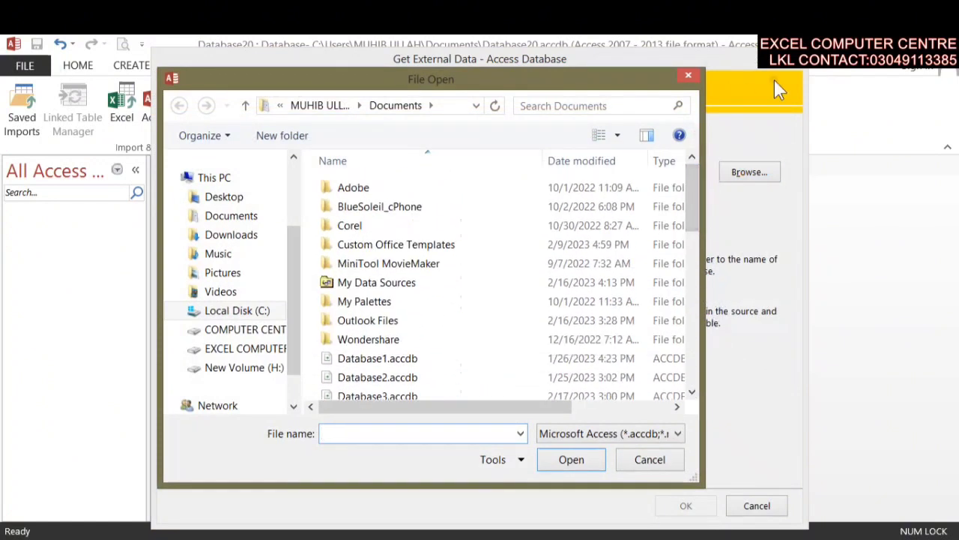
pyautogui.click(688, 76)
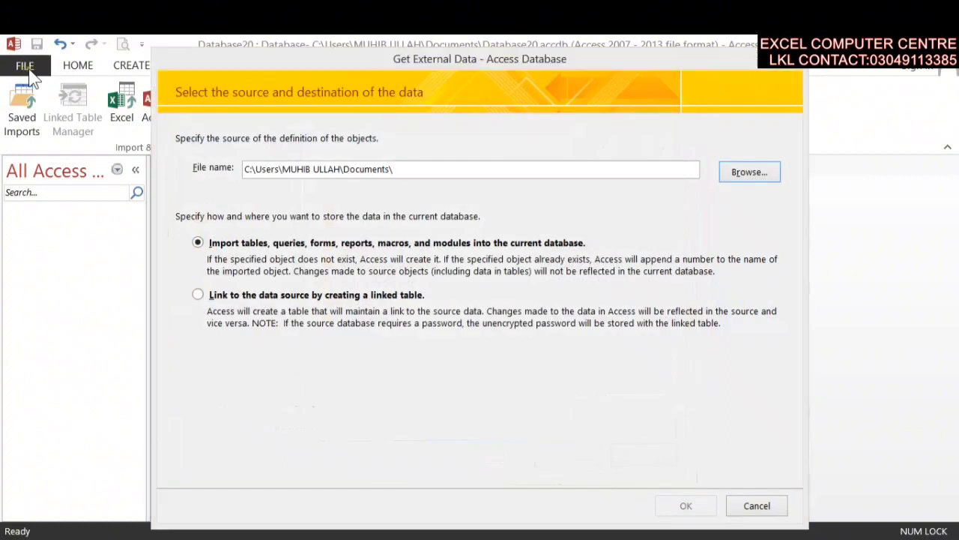
pyautogui.click(799, 68)
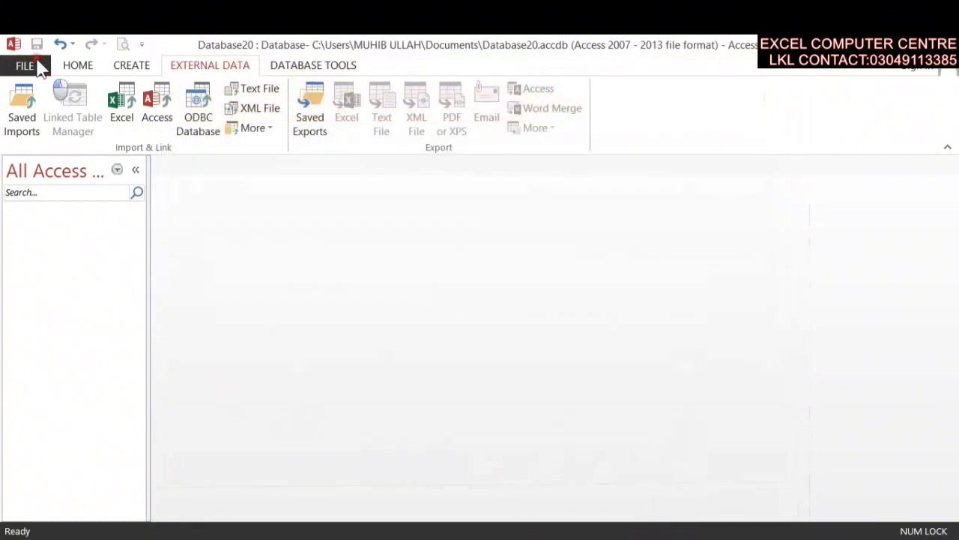
# Step: Open Database19.accdb from the Recent databases list, then close it via FILE > Close
pyautogui.click(36, 66)
pyautogui.click(71, 163)
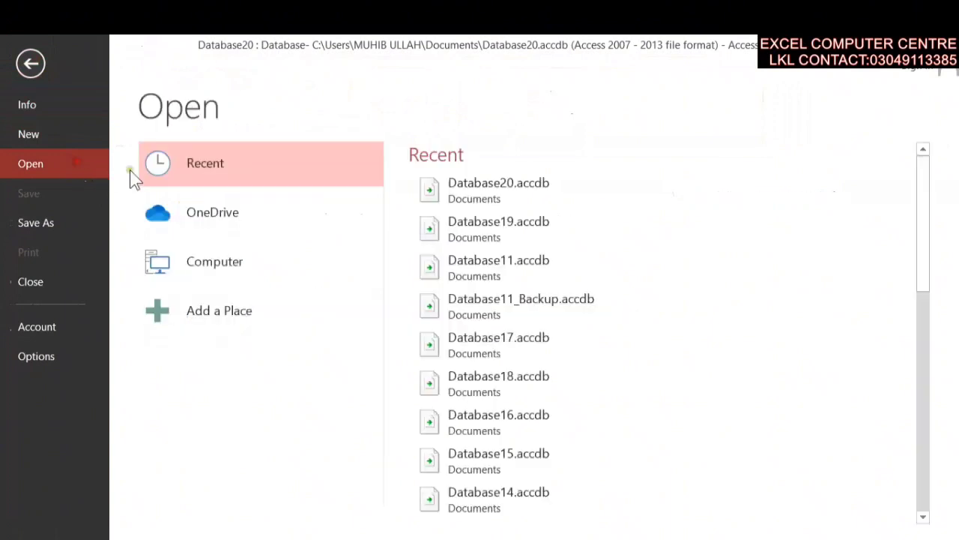
pyautogui.click(597, 229)
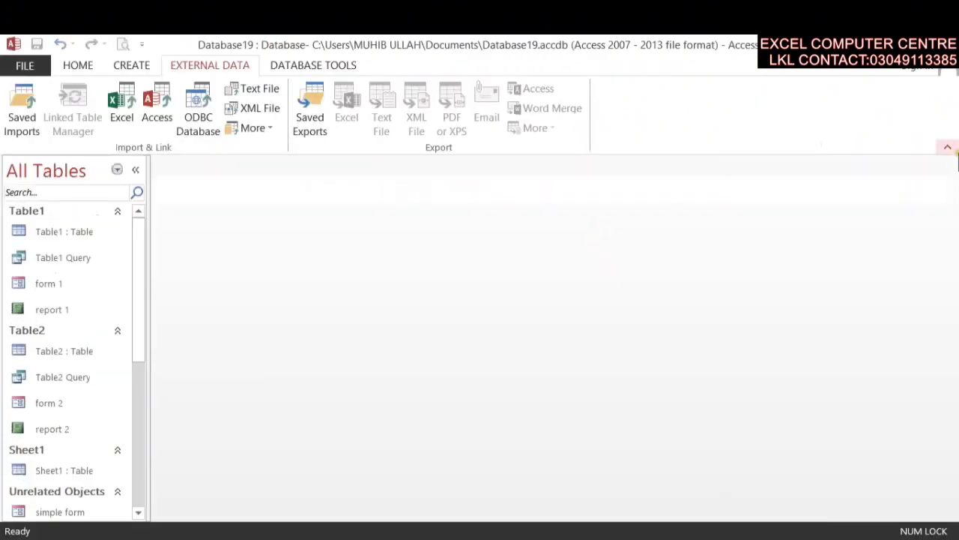
pyautogui.click(24, 65)
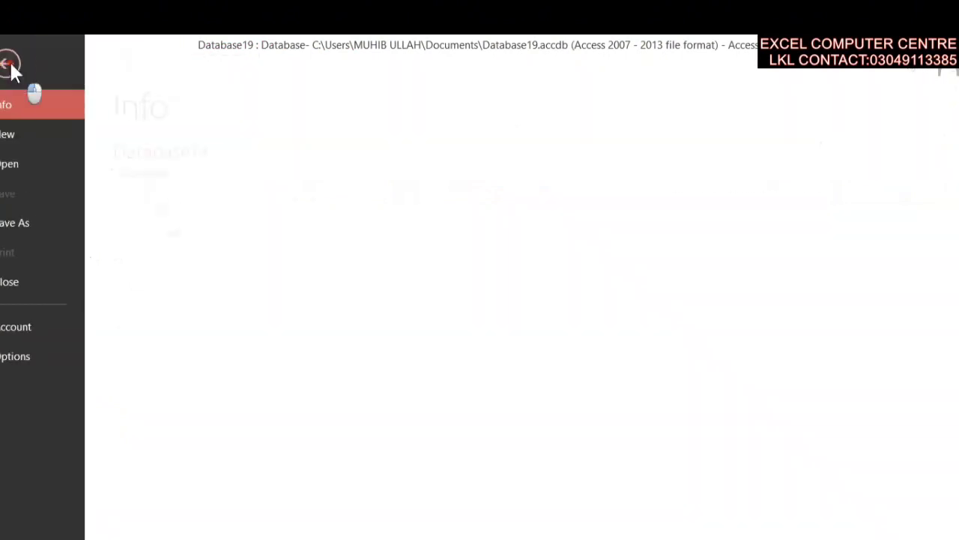
pyautogui.click(81, 281)
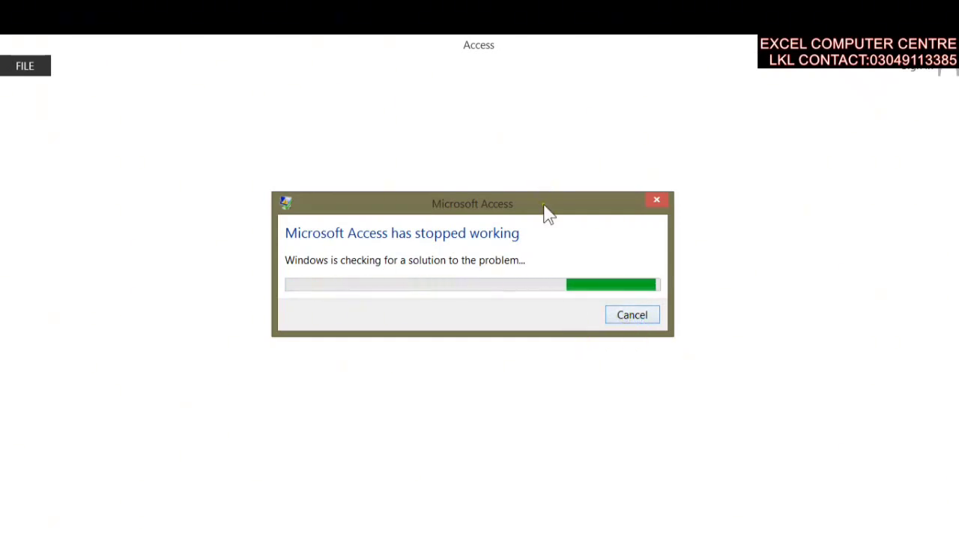
# Step: Cancel the Access crash report so the crashed program closes
pyautogui.moveTo(547, 210); pyautogui.dragTo(578, 225)
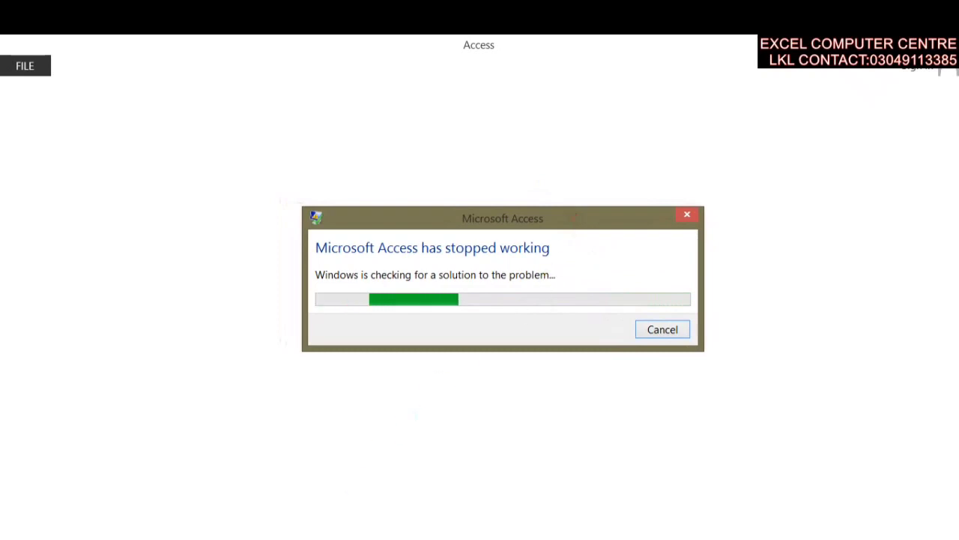
pyautogui.click(413, 413)
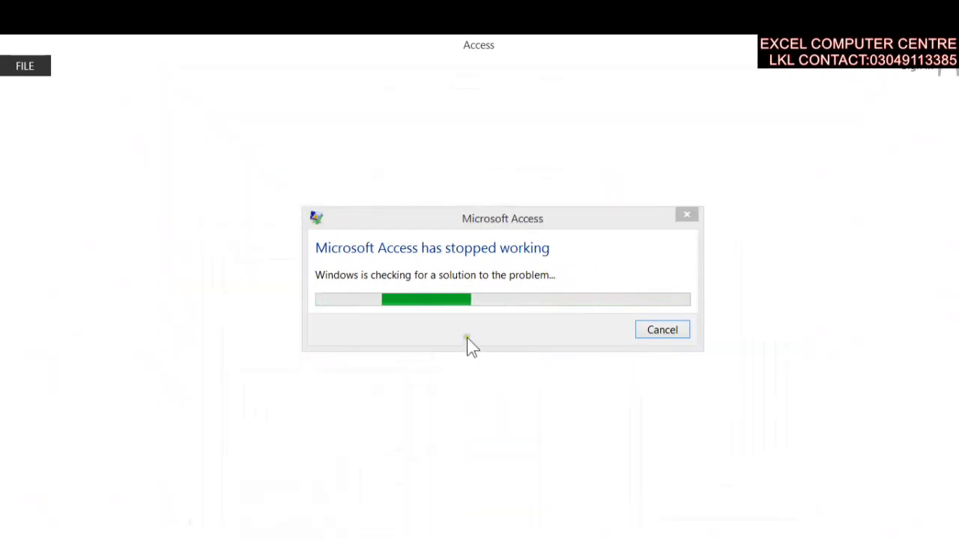
pyautogui.click(468, 339)
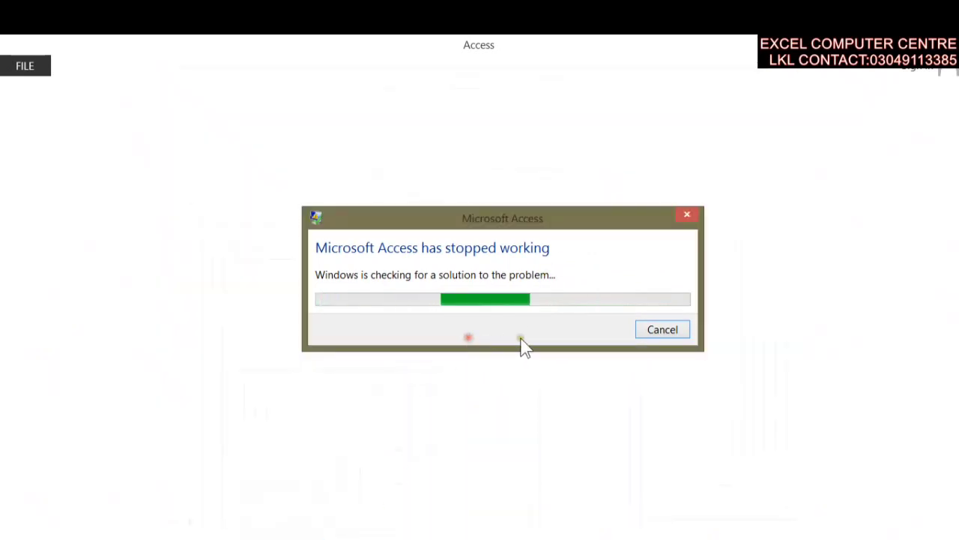
pyautogui.click(655, 318)
# Step: Relaunch Access 2013 by searching 'access 2013' on the Start screen and choose Blank desktop database
pyautogui.press('super')
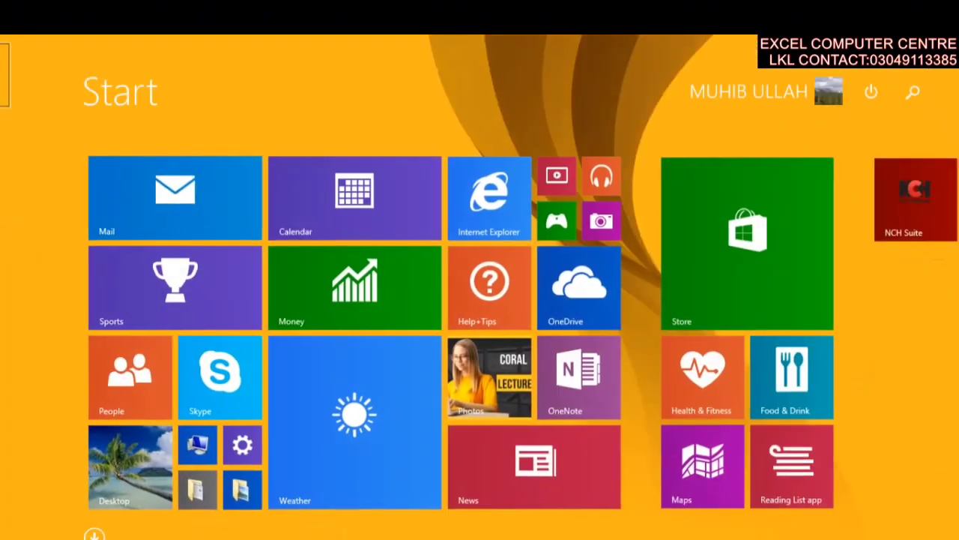
pyautogui.write('access 2013')
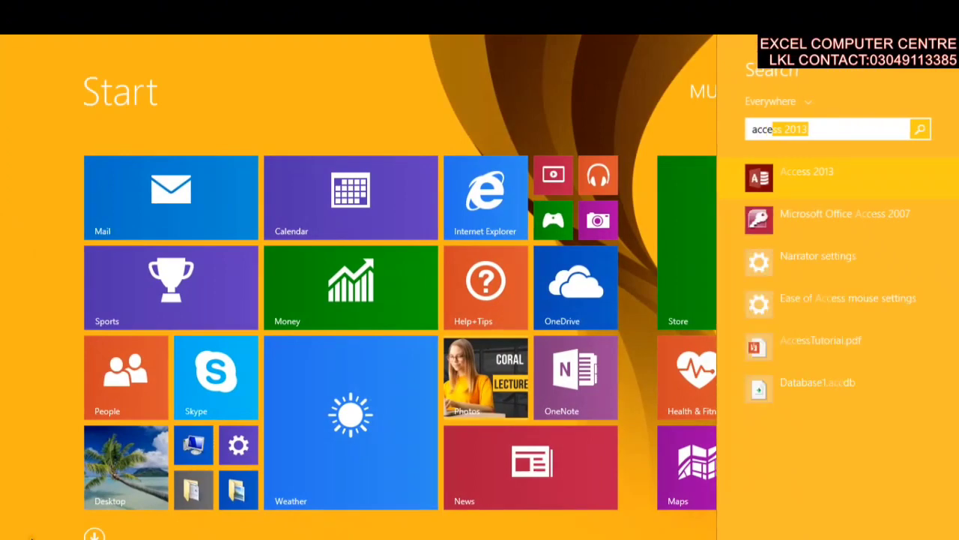
pyautogui.click(794, 180)
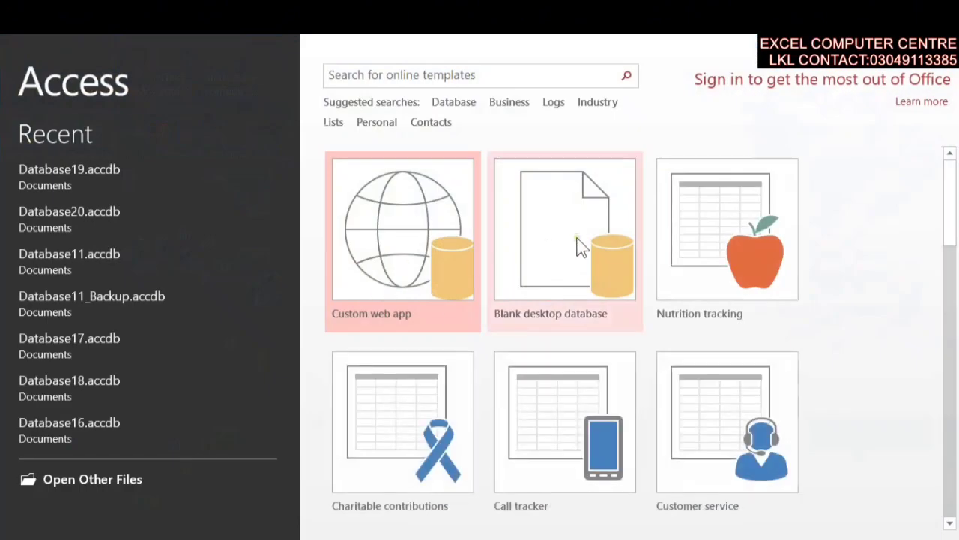
pyautogui.click(578, 247)
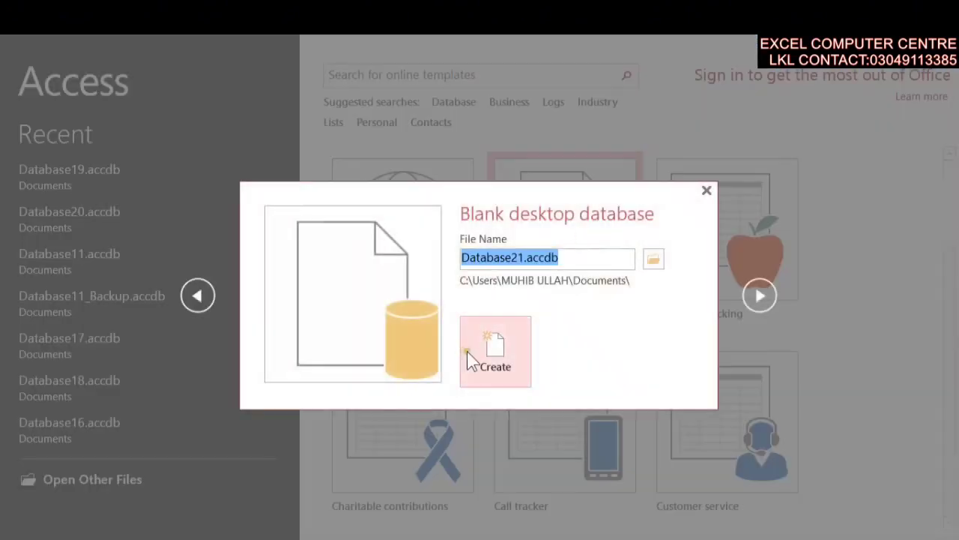
# Step: Create Database21.accdb and close its empty default Table1
pyautogui.click(482, 366)
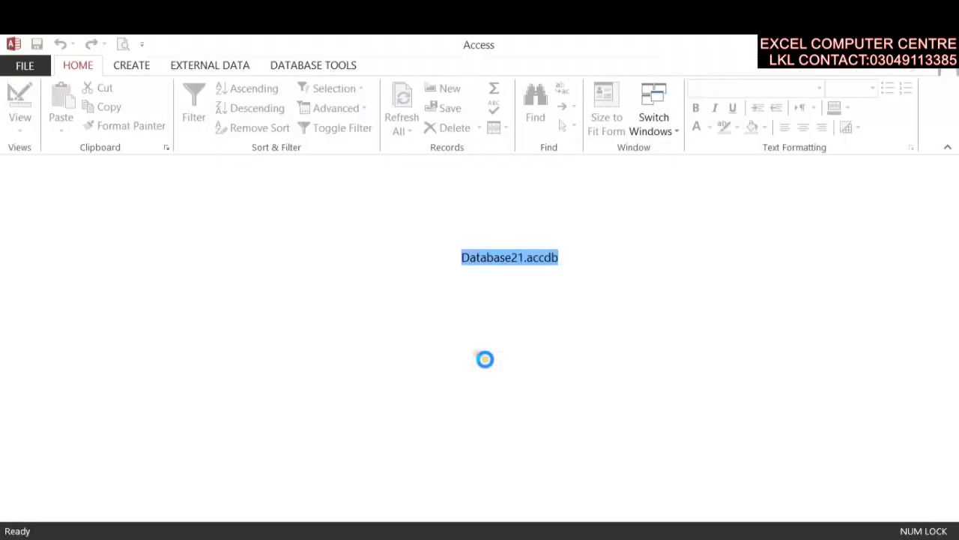
pyautogui.click(77, 238)
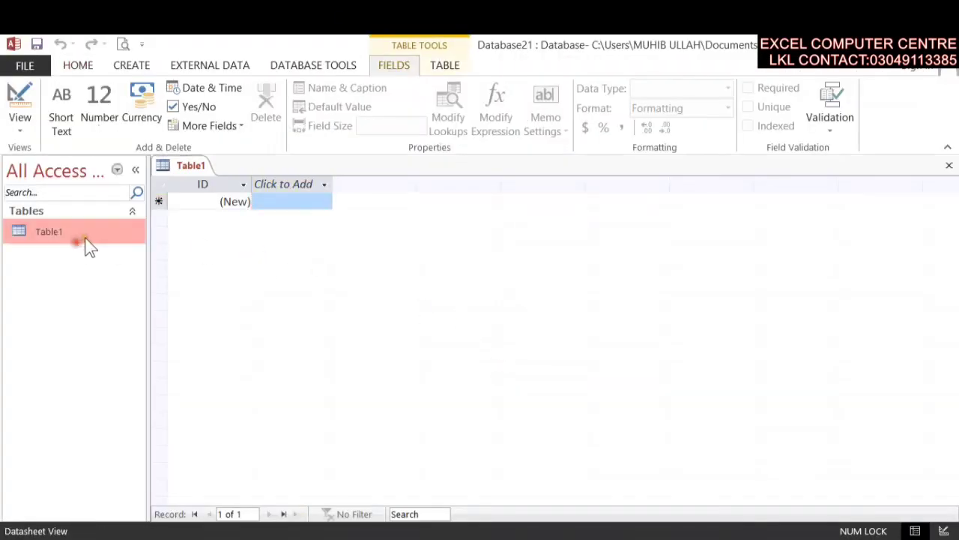
pyautogui.click(949, 165)
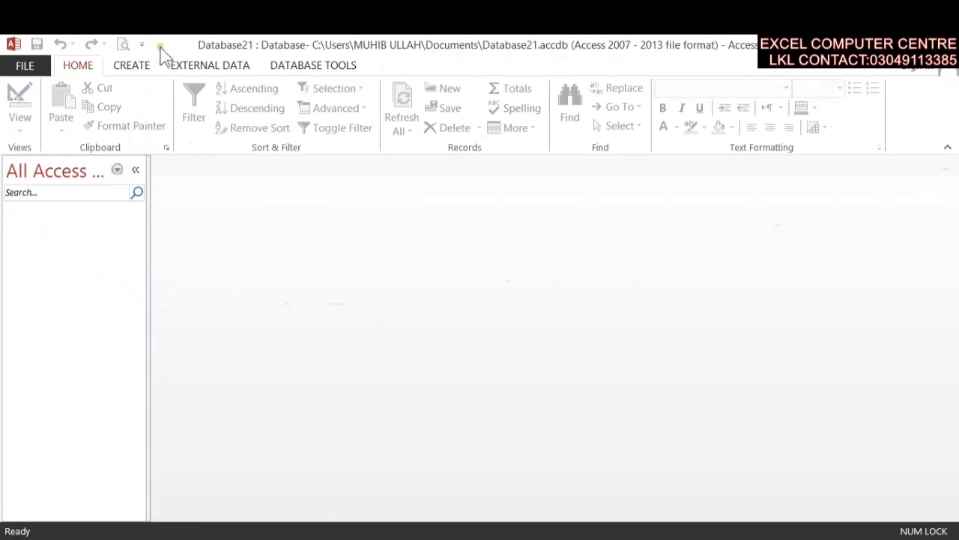
pyautogui.click(221, 63)
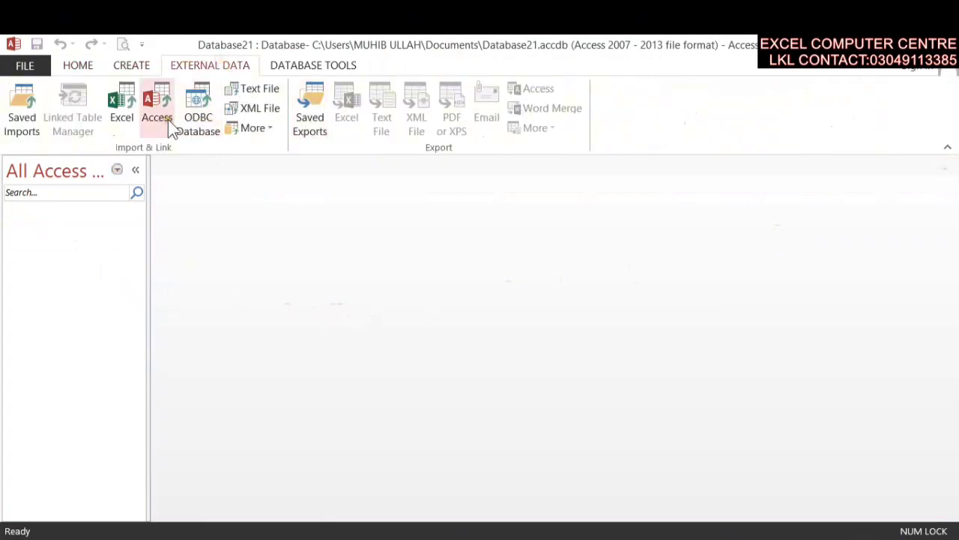
# Step: Choose Database19.accdb as the Access import source and continue to its object list
pyautogui.click(167, 119)
pyautogui.click(754, 173)
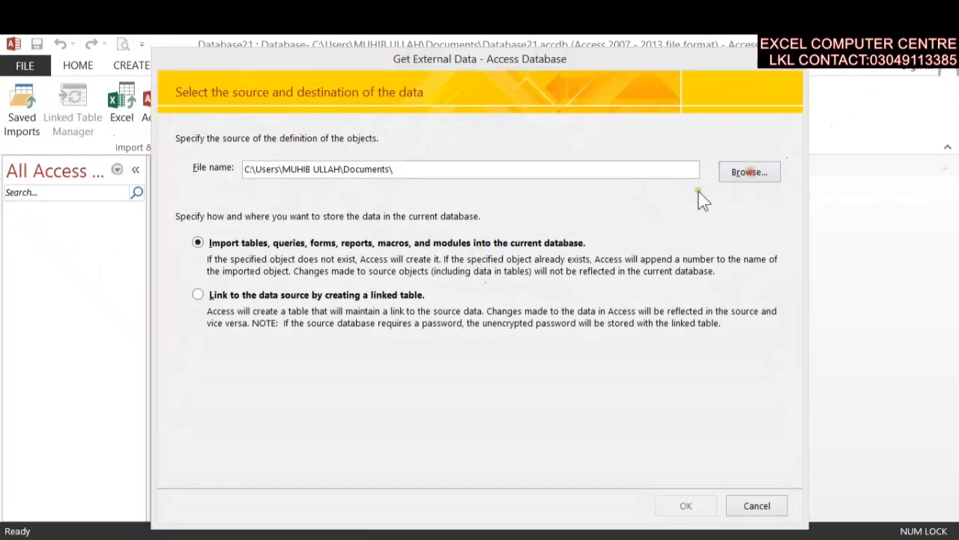
pyautogui.moveTo(688, 235); pyautogui.dragTo(688, 323)
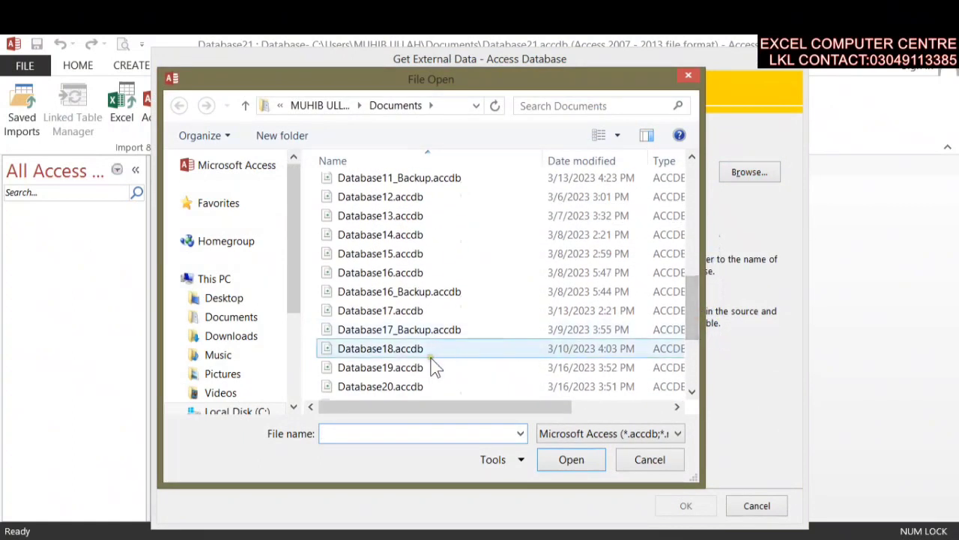
pyautogui.click(402, 368)
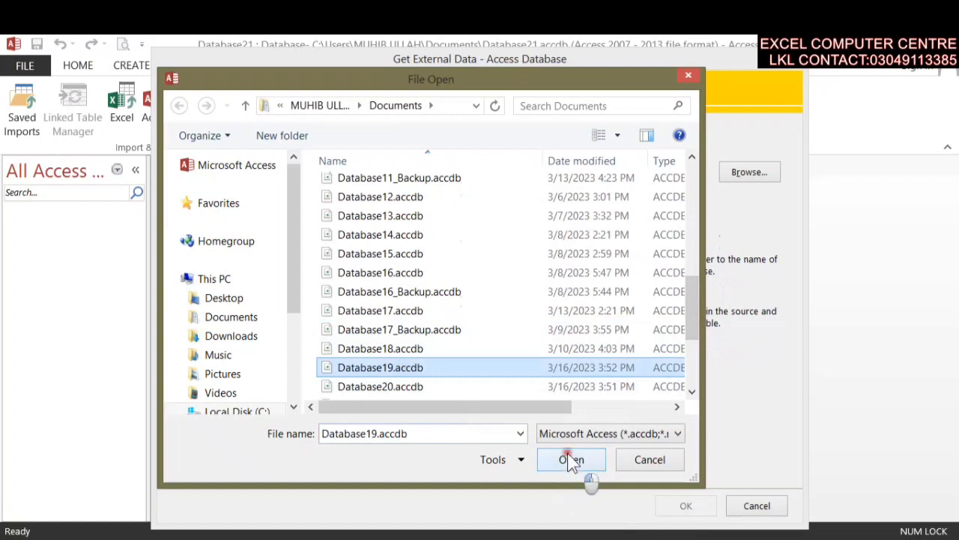
pyautogui.click(567, 453)
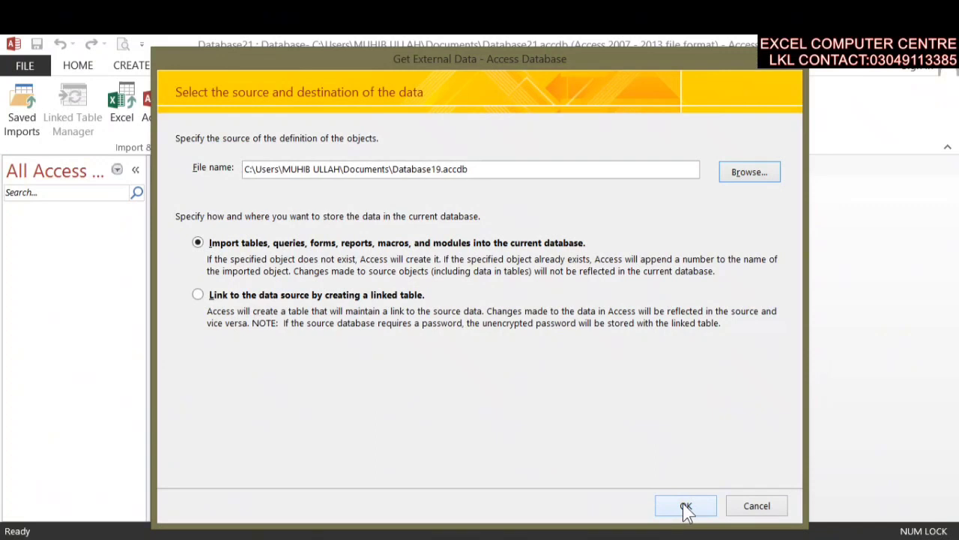
pyautogui.click(686, 506)
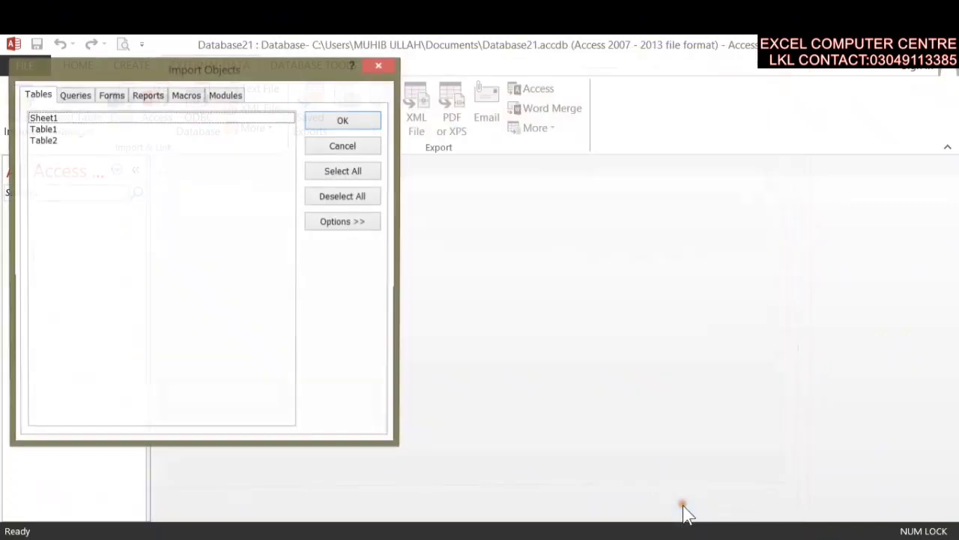
# Step: Select tables Sheet1 and Table2, plus queries Table1 Query and Table2 Query
pyautogui.click(55, 132)
pyautogui.click(62, 118)
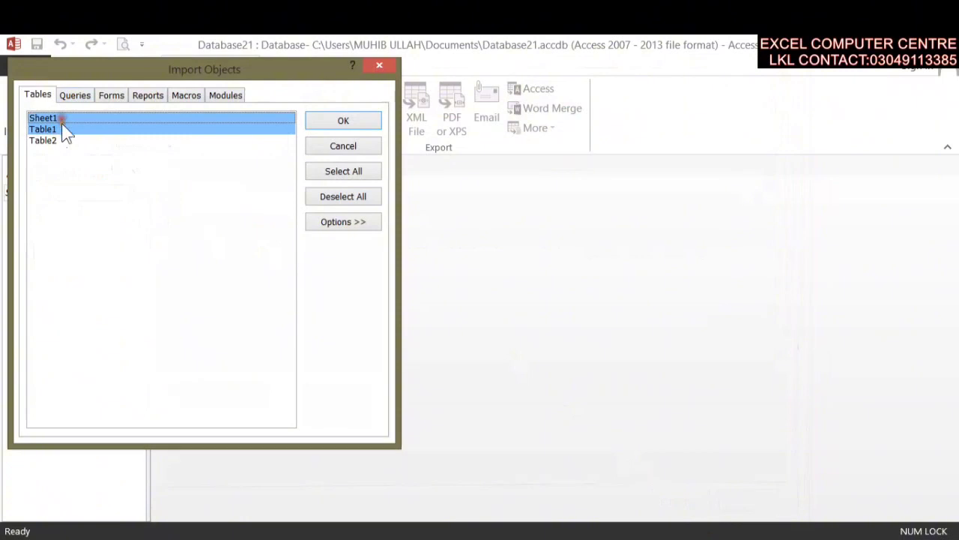
pyautogui.click(60, 128)
pyautogui.click(62, 143)
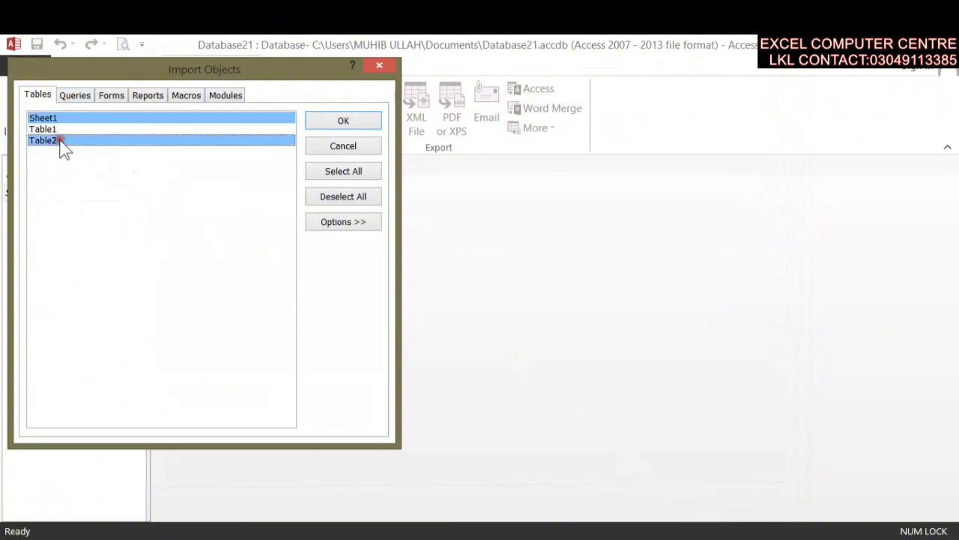
pyautogui.click(75, 95)
pyautogui.click(72, 119)
pyautogui.click(75, 129)
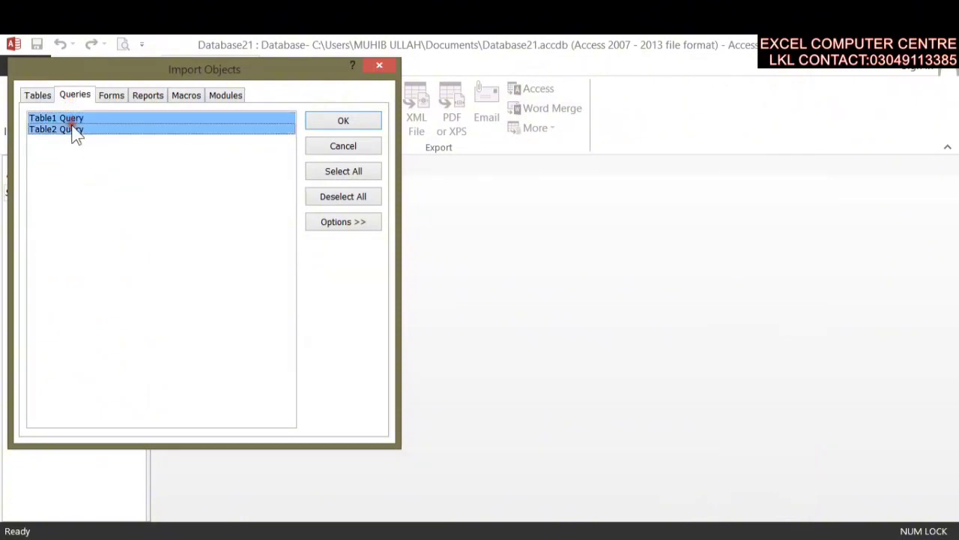
# Step: Select the Class1 module on the Modules list, leaving Module1 unselected
pyautogui.click(109, 97)
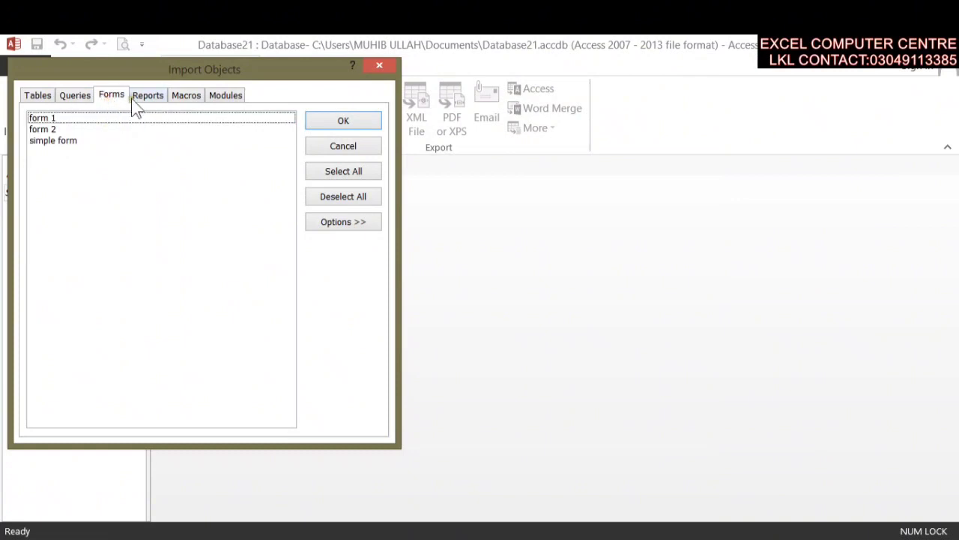
pyautogui.click(136, 99)
pyautogui.click(176, 96)
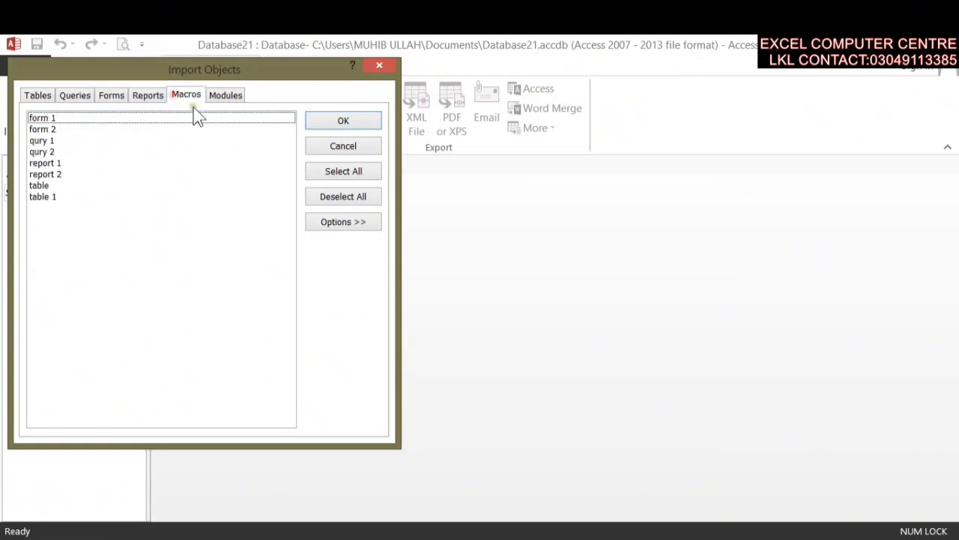
pyautogui.click(231, 96)
pyautogui.click(49, 129)
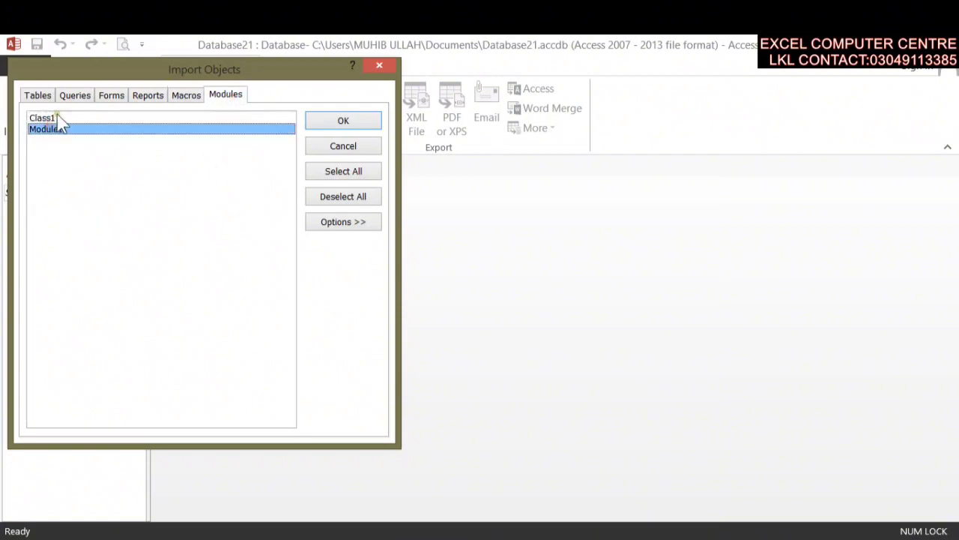
pyautogui.click(56, 117)
pyautogui.click(119, 129)
pyautogui.click(109, 130)
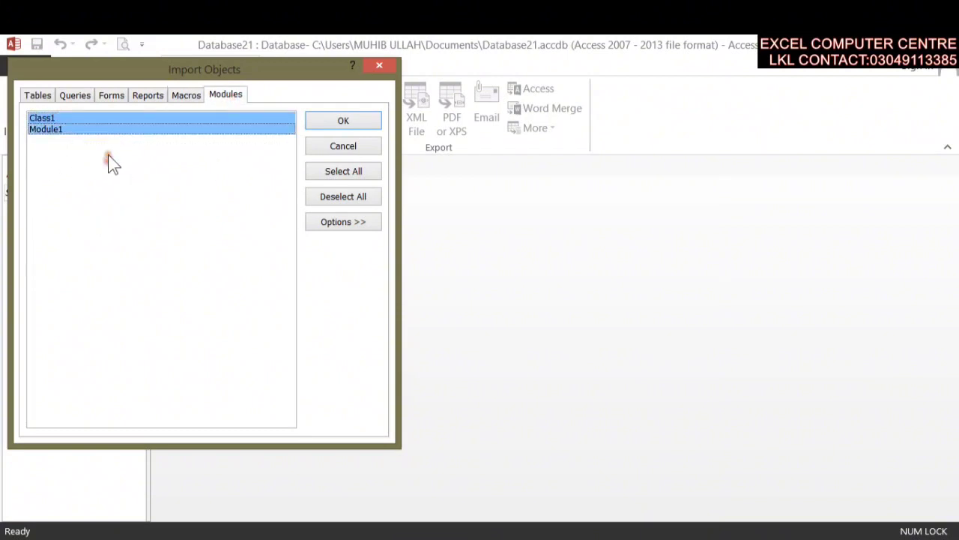
pyautogui.click(99, 132)
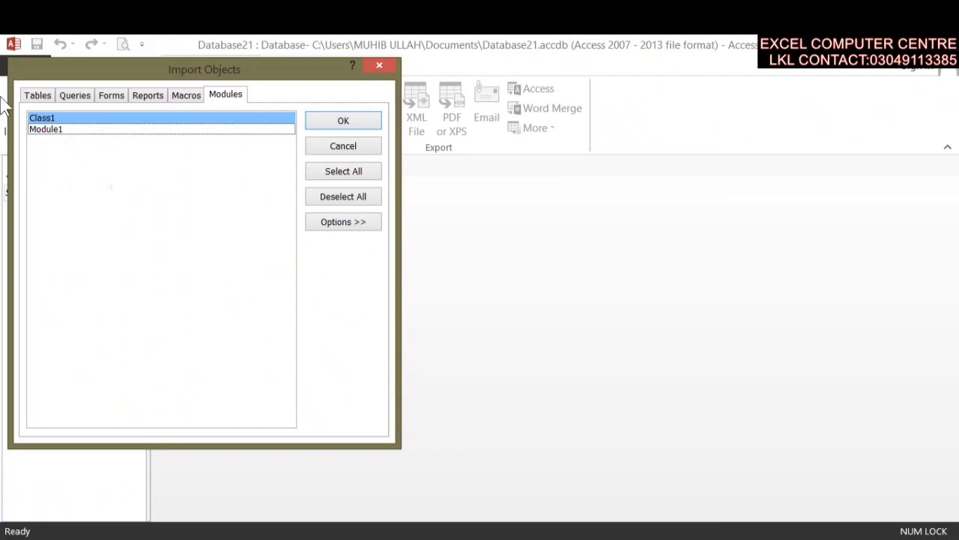
# Step: Add 'simple form' from the Forms list and import all selected objects
pyautogui.click(75, 96)
pyautogui.click(111, 96)
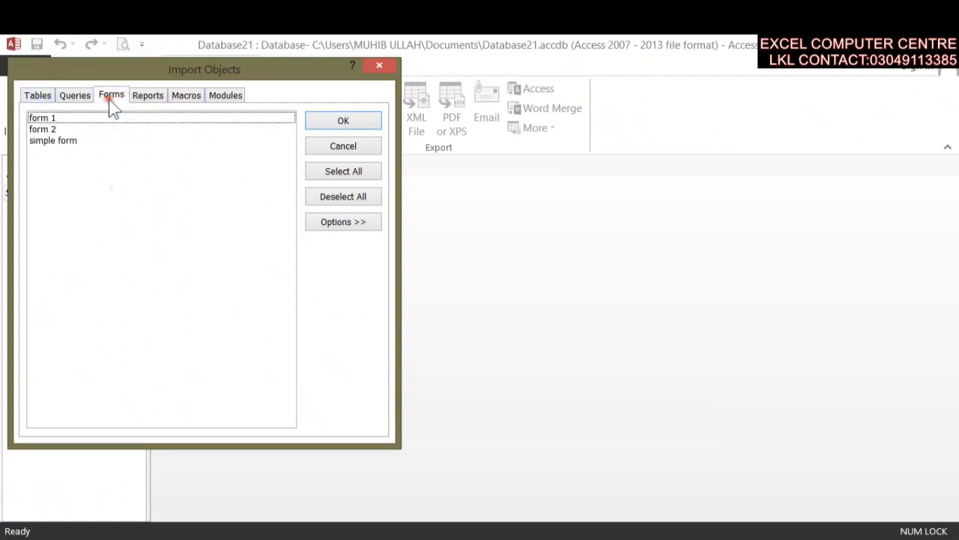
pyautogui.click(54, 142)
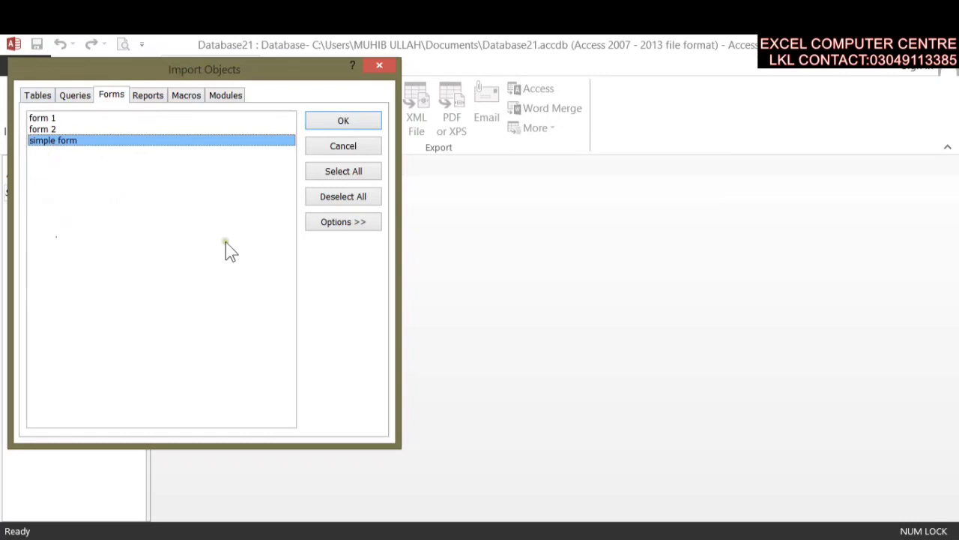
pyautogui.click(364, 119)
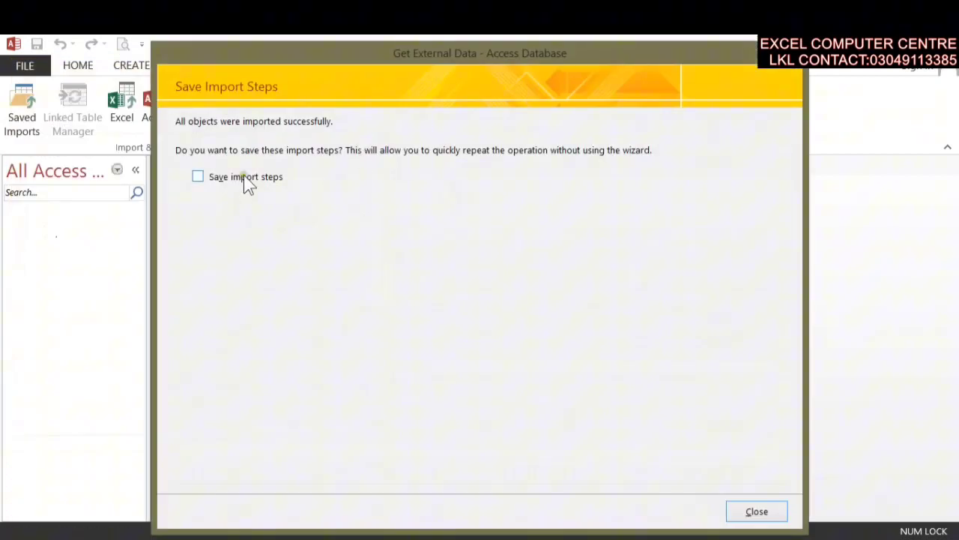
# Step: Close the import wizard with import steps unsaved, then open the imported 'simple form'
pyautogui.click(245, 178)
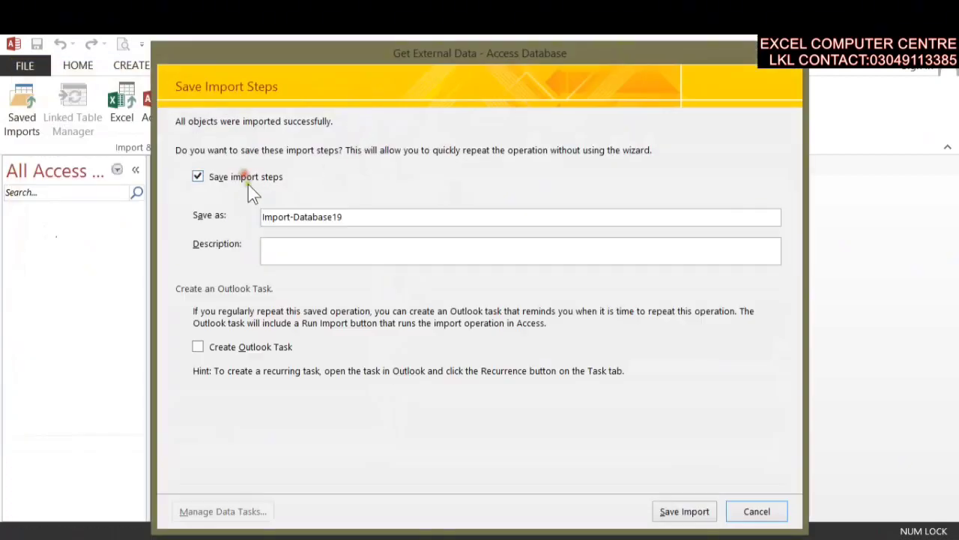
pyautogui.click(197, 177)
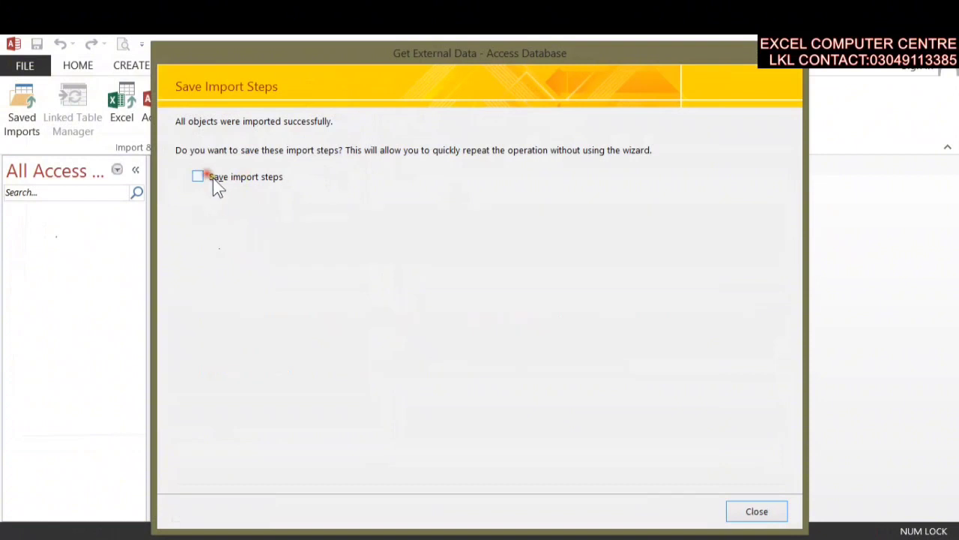
pyautogui.click(772, 514)
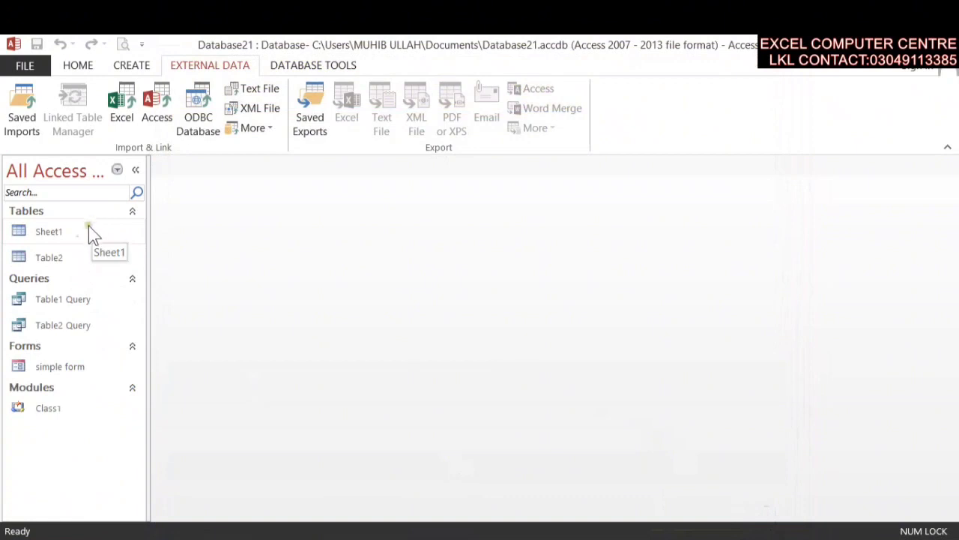
pyautogui.click(71, 375)
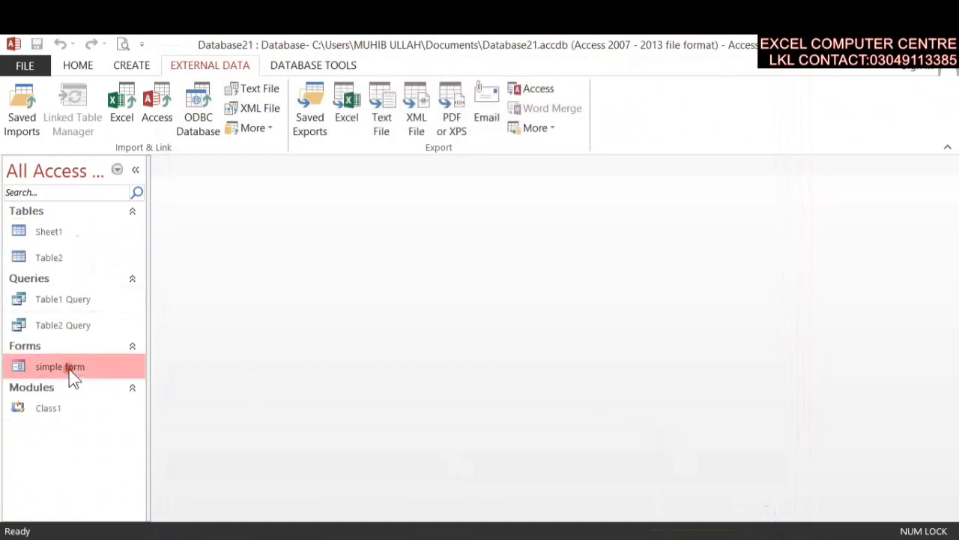
pyautogui.doubleClick(69, 374)
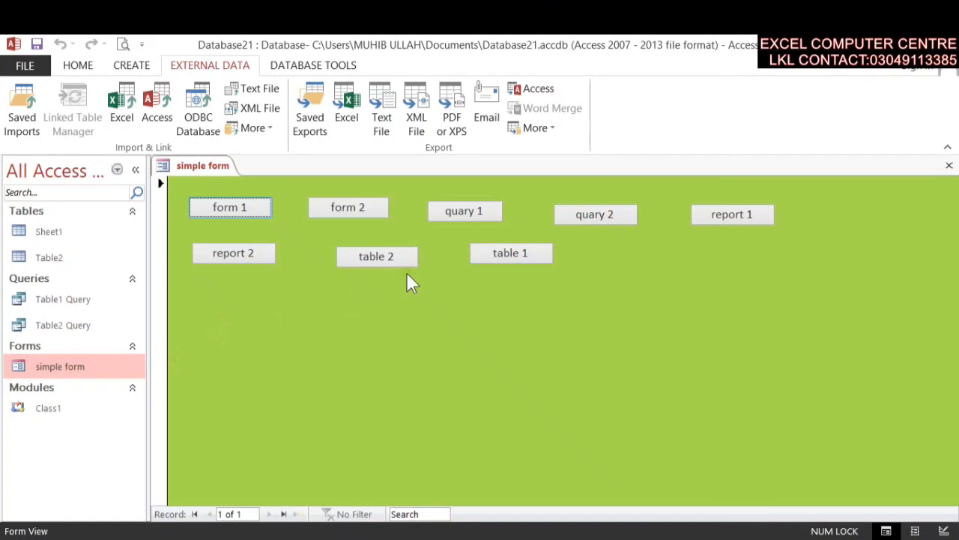
# Step: Close the open simple form document
pyautogui.click(949, 166)
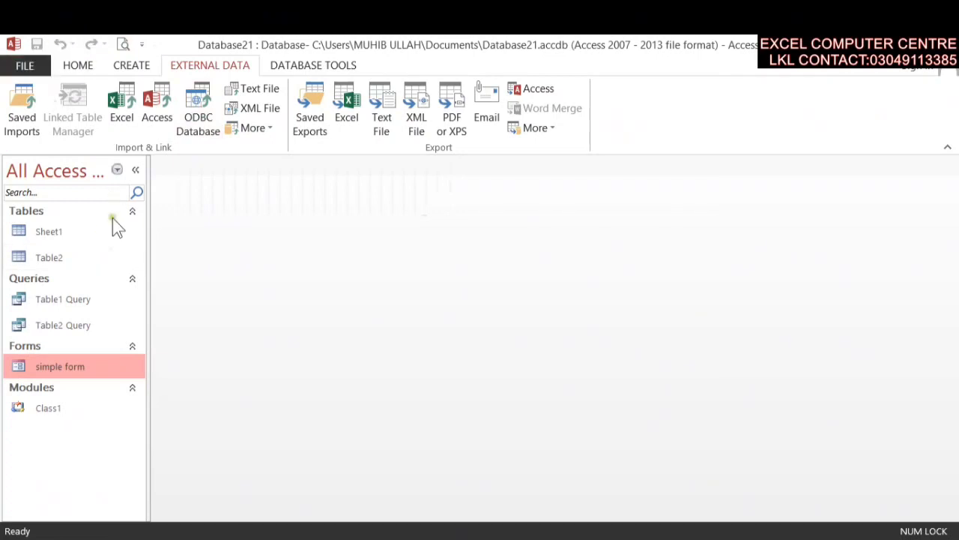
pyautogui.click(213, 126)
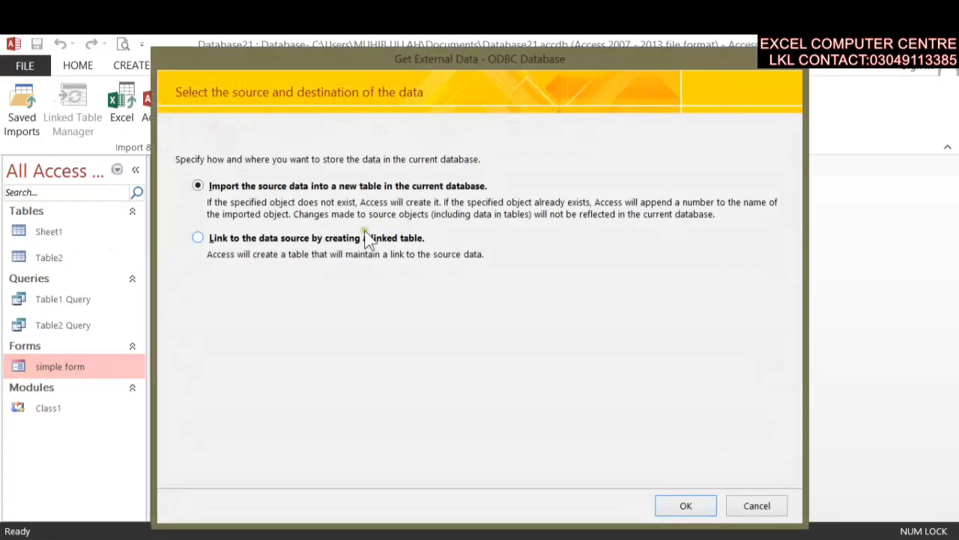
pyautogui.click(661, 506)
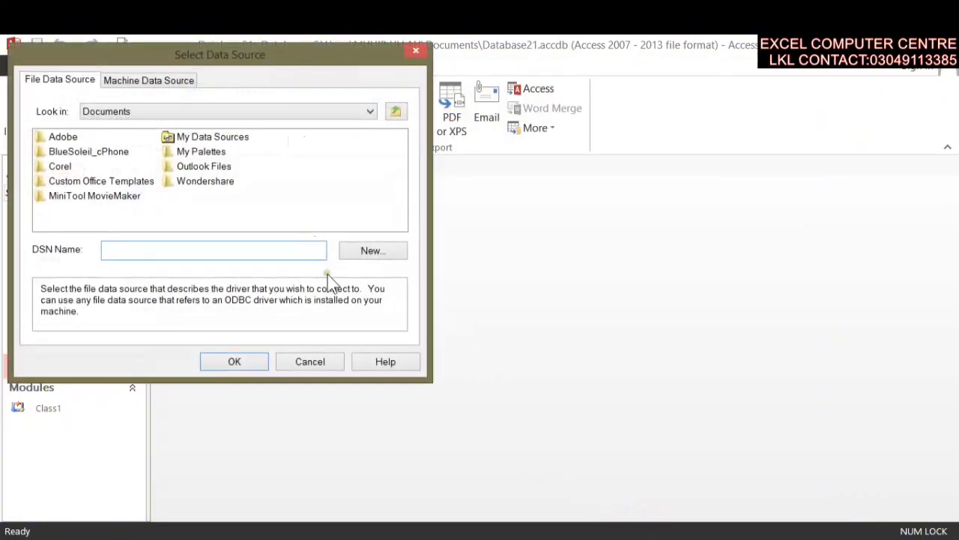
pyautogui.click(315, 361)
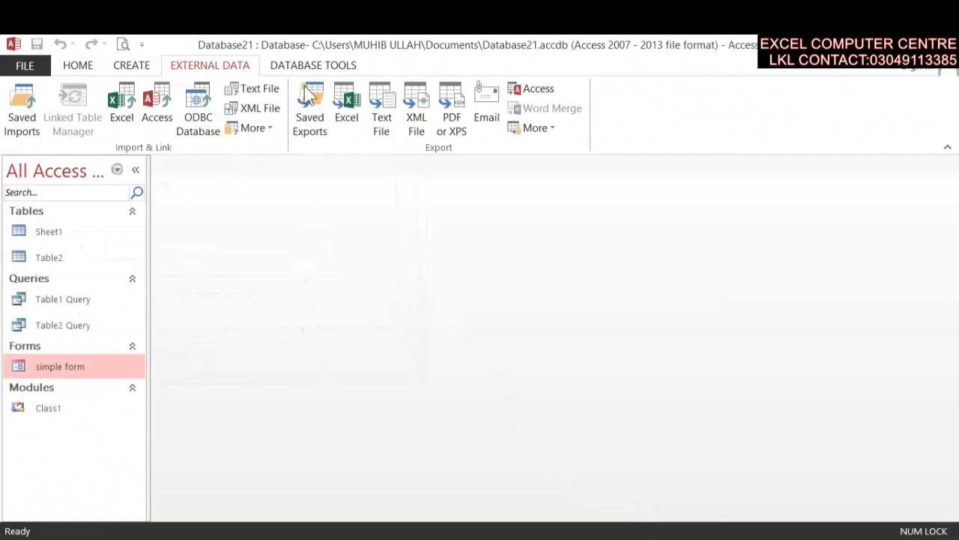
# Step: Pick EXCEL COMPUTER.txt as the source for a text file import
pyautogui.click(266, 92)
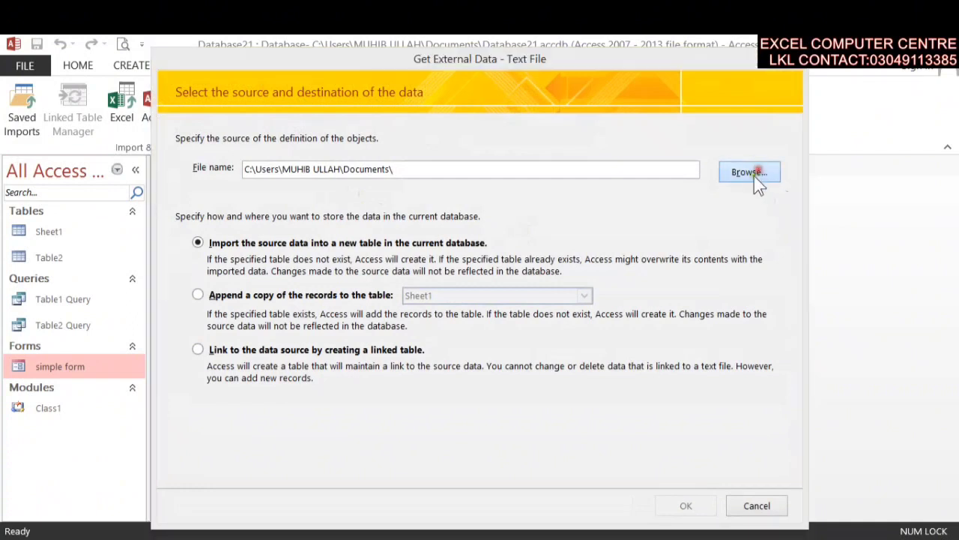
pyautogui.click(753, 174)
pyautogui.moveTo(690, 255); pyautogui.dragTo(691, 356)
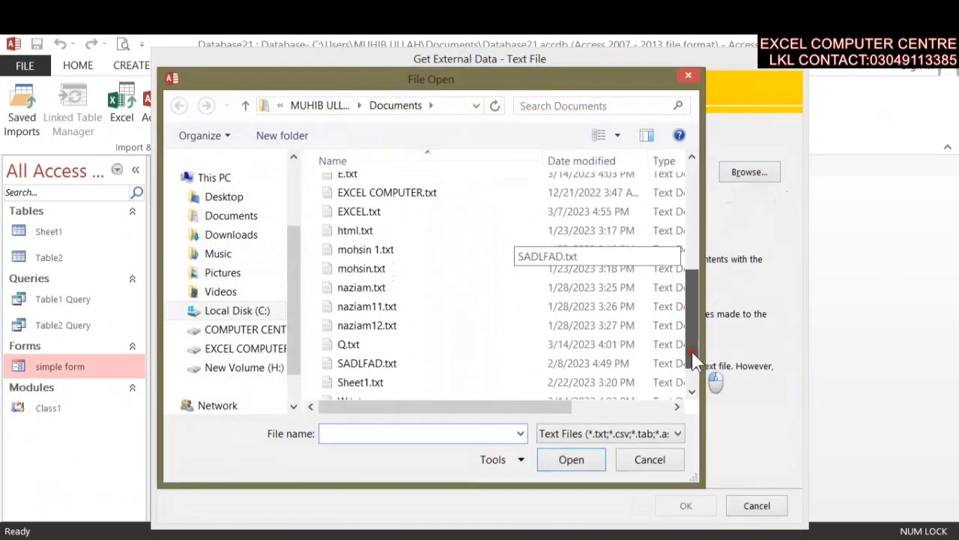
pyautogui.click(401, 194)
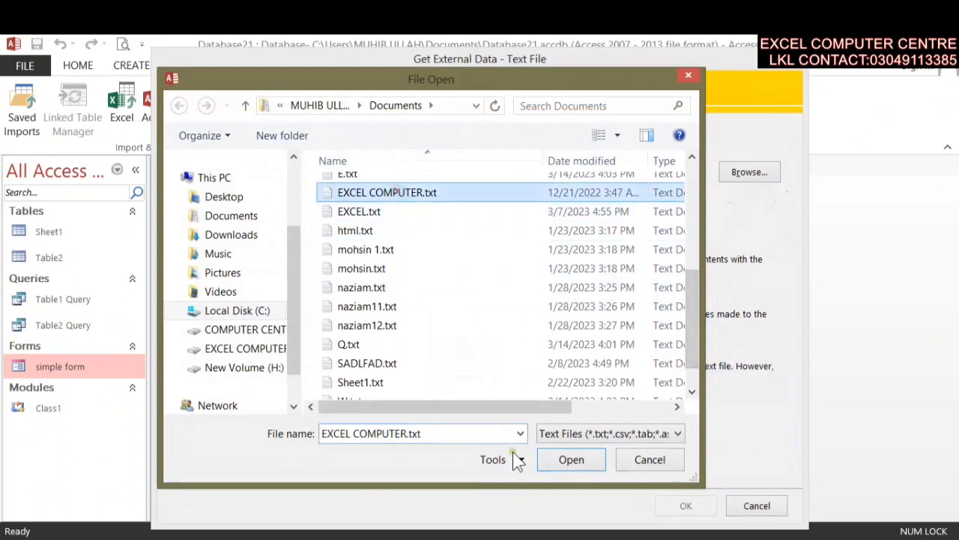
pyautogui.click(573, 459)
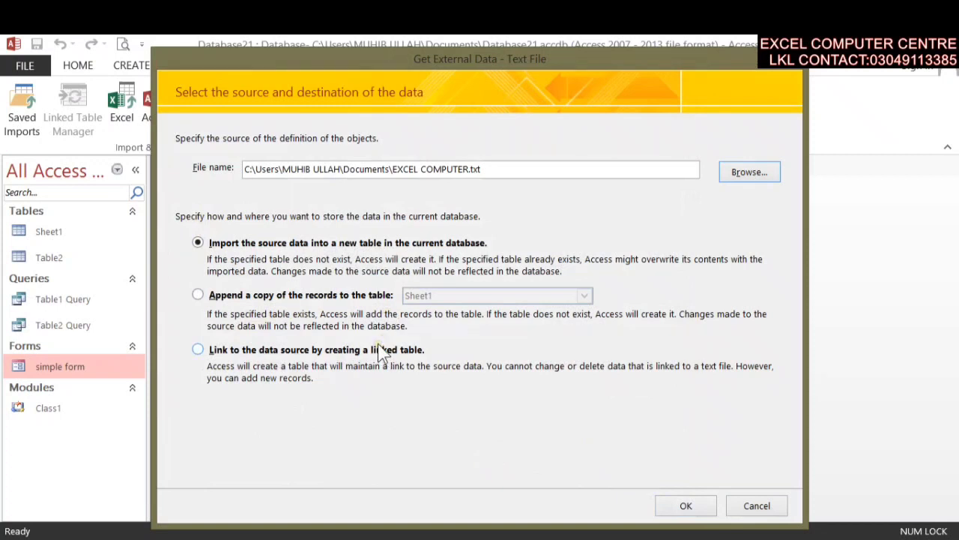
# Step: Keep 'Import into a new table' as the destination, rather than appending to Sheet1, and confirm
pyautogui.click(257, 296)
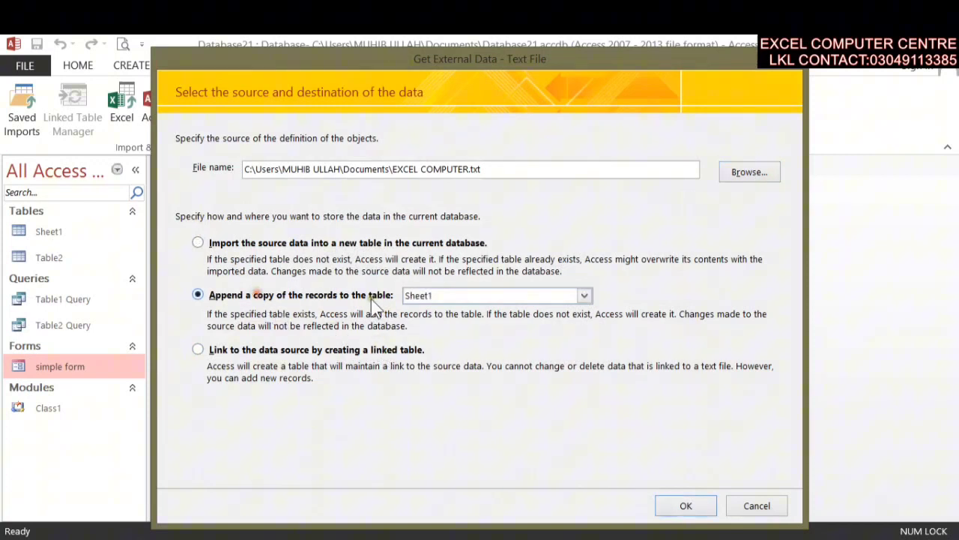
pyautogui.click(454, 293)
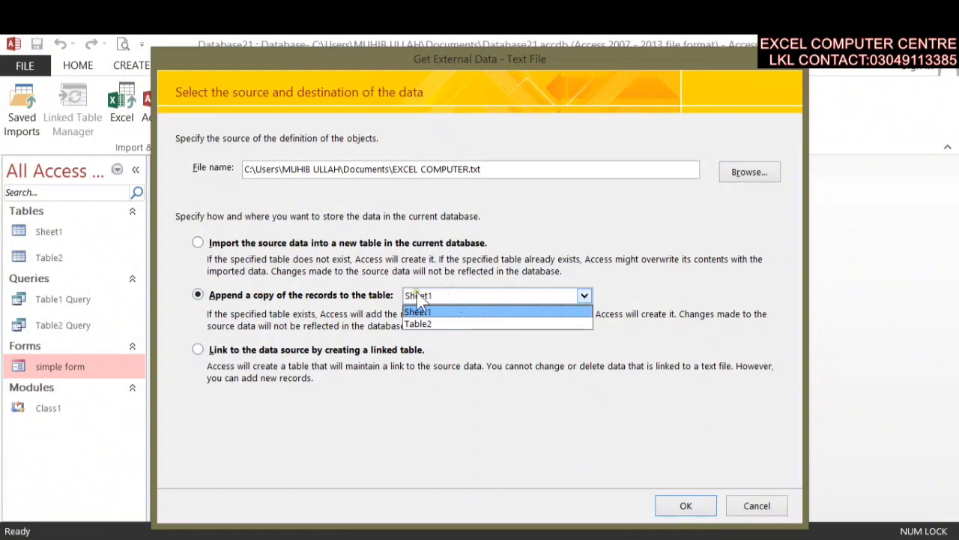
pyautogui.click(225, 300)
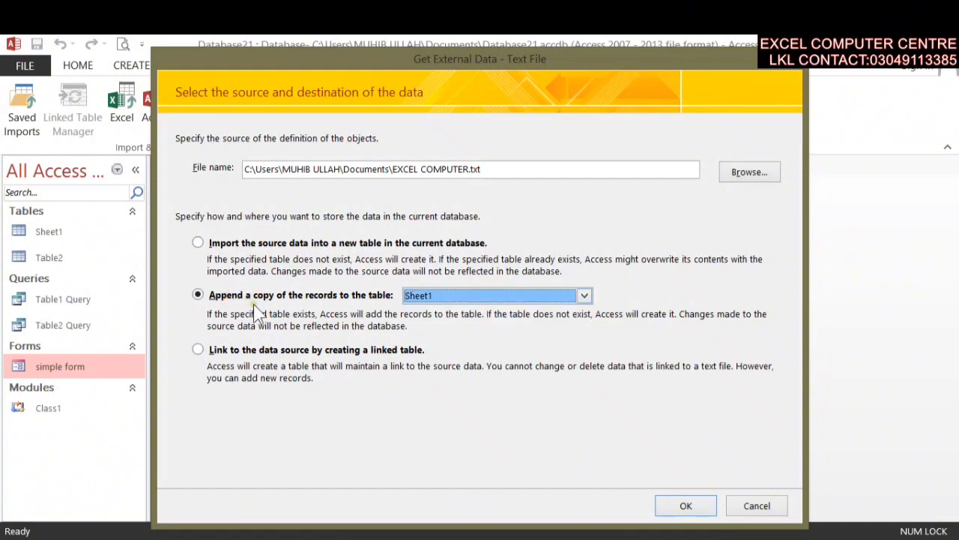
pyautogui.click(257, 242)
pyautogui.click(702, 504)
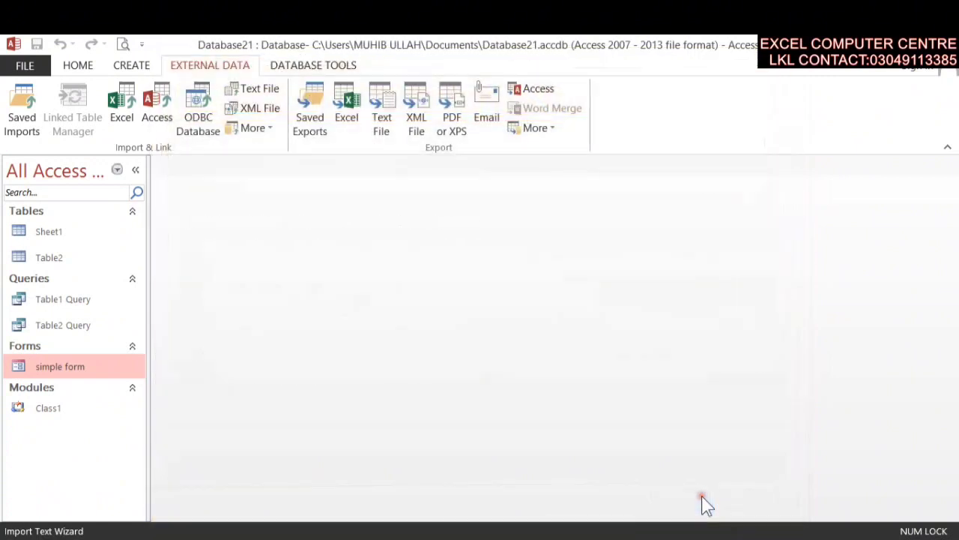
# Step: Choose Fixed Width as the text file format, rather than Delimited
pyautogui.click(228, 245)
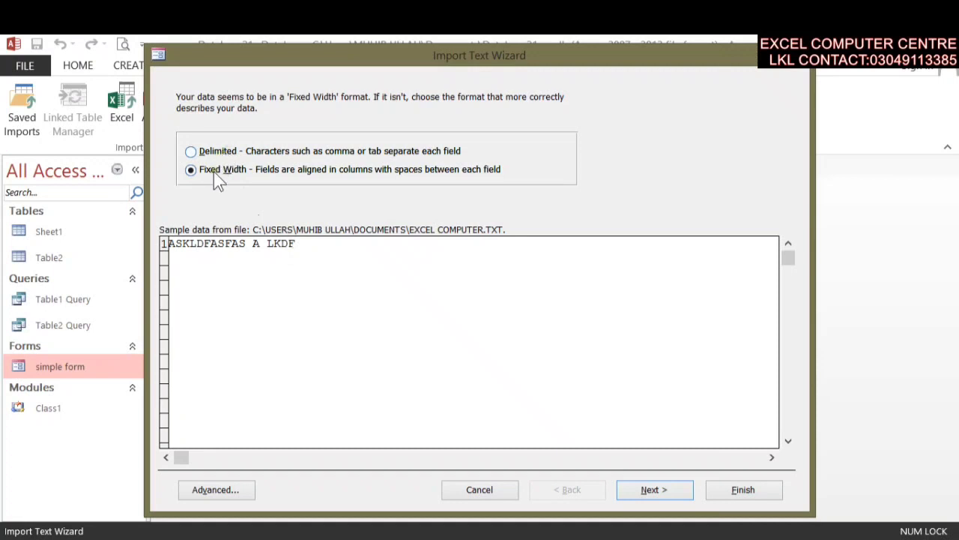
pyautogui.click(214, 152)
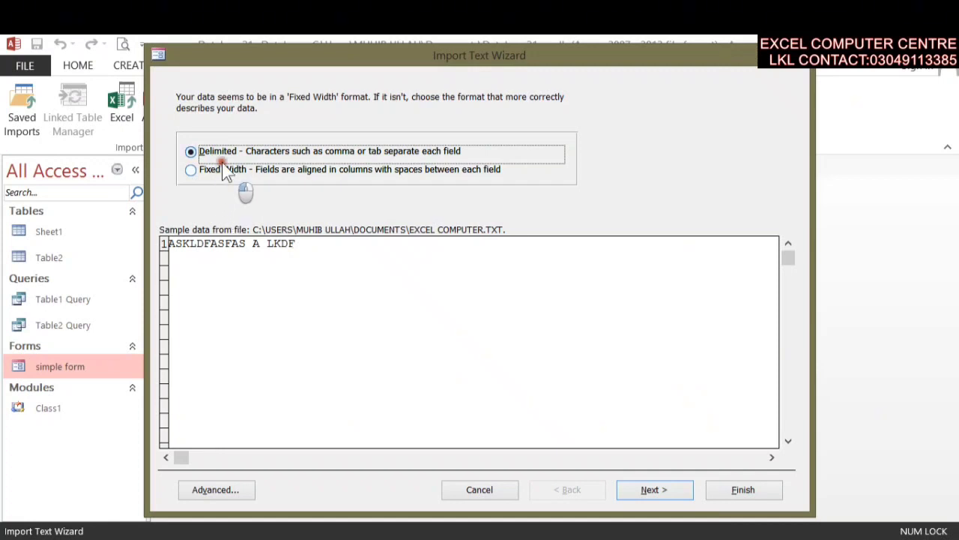
pyautogui.click(222, 171)
pyautogui.click(231, 239)
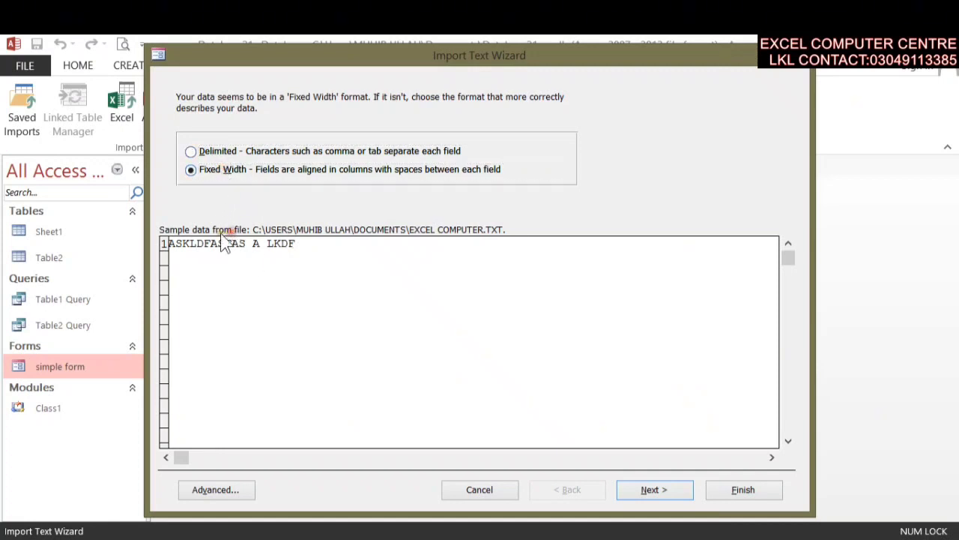
pyautogui.click(164, 241)
pyautogui.click(257, 243)
pyautogui.click(168, 255)
pyautogui.click(225, 174)
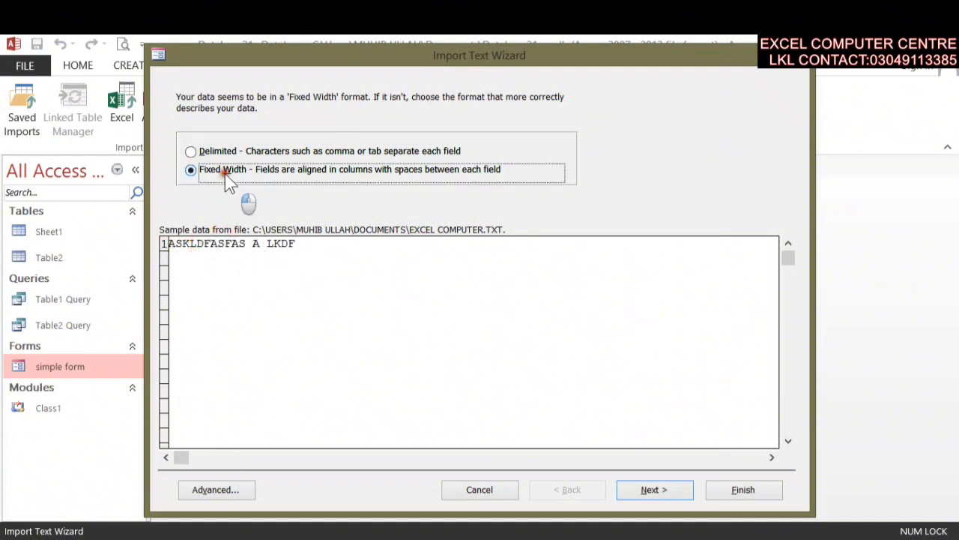
pyautogui.click(624, 492)
# Step: Place the field break lines to split the sample text into five fields
pyautogui.moveTo(254, 251); pyautogui.dragTo(188, 247)
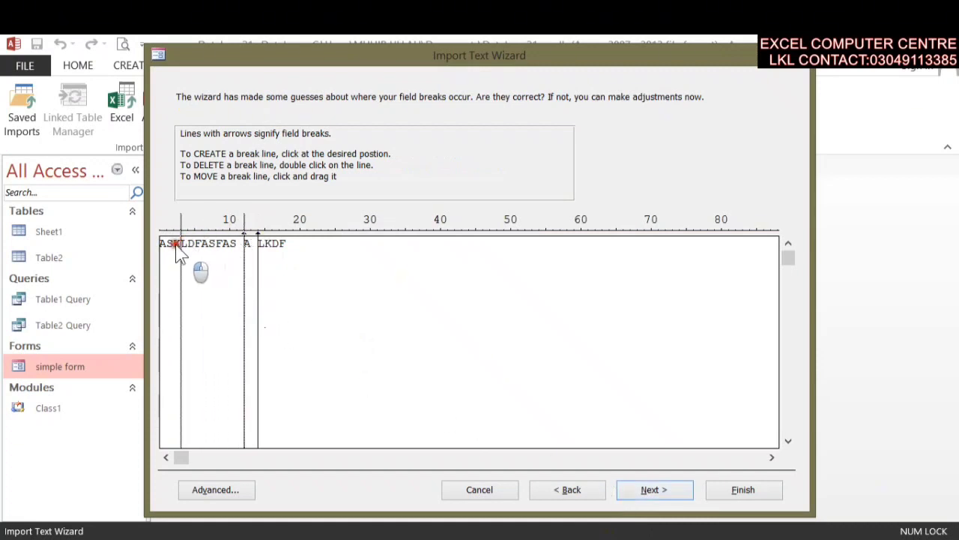
pyautogui.moveTo(189, 247); pyautogui.dragTo(176, 258)
pyautogui.moveTo(243, 249); pyautogui.dragTo(202, 249)
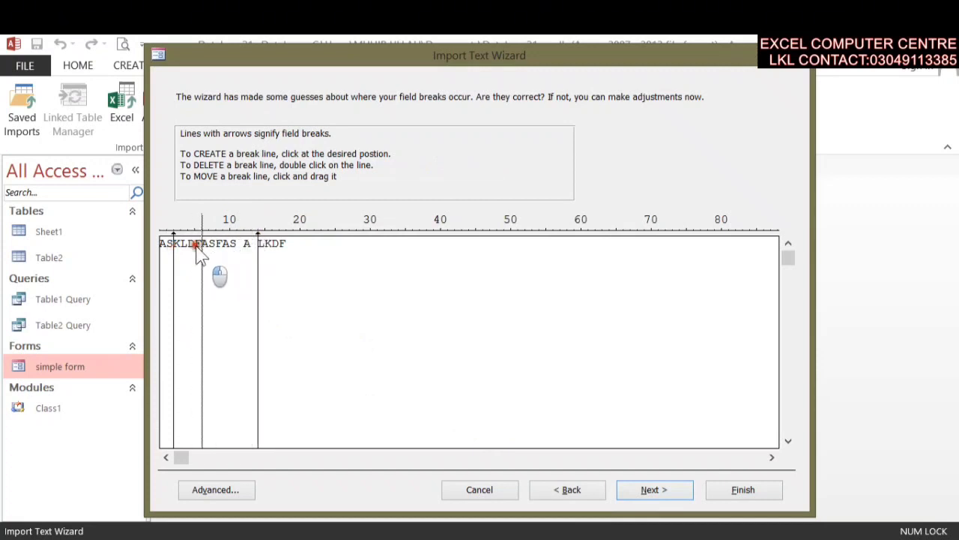
pyautogui.click(222, 244)
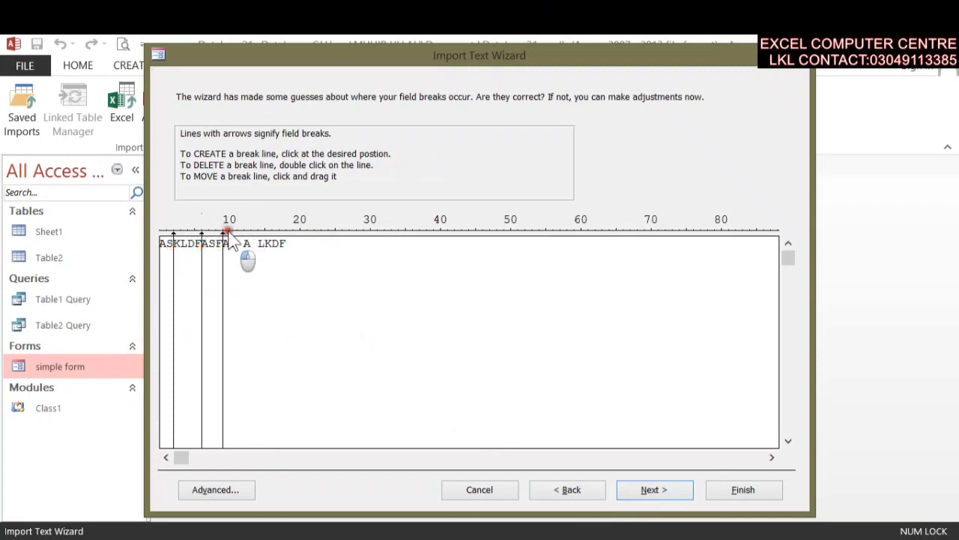
pyautogui.click(249, 235)
# Step: Accept the field options and Access-added primary key, and name the table EXCEL COMPUTER
pyautogui.click(654, 495)
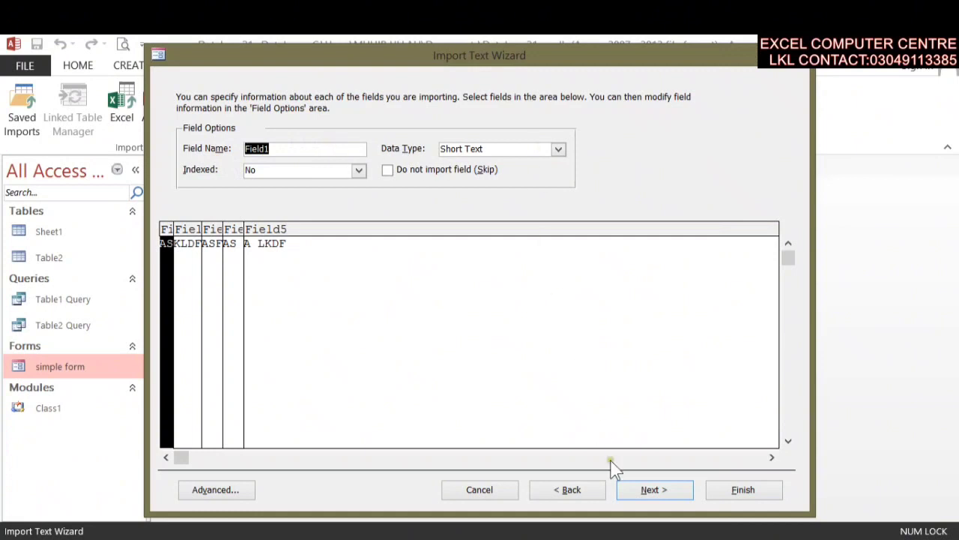
pyautogui.click(652, 494)
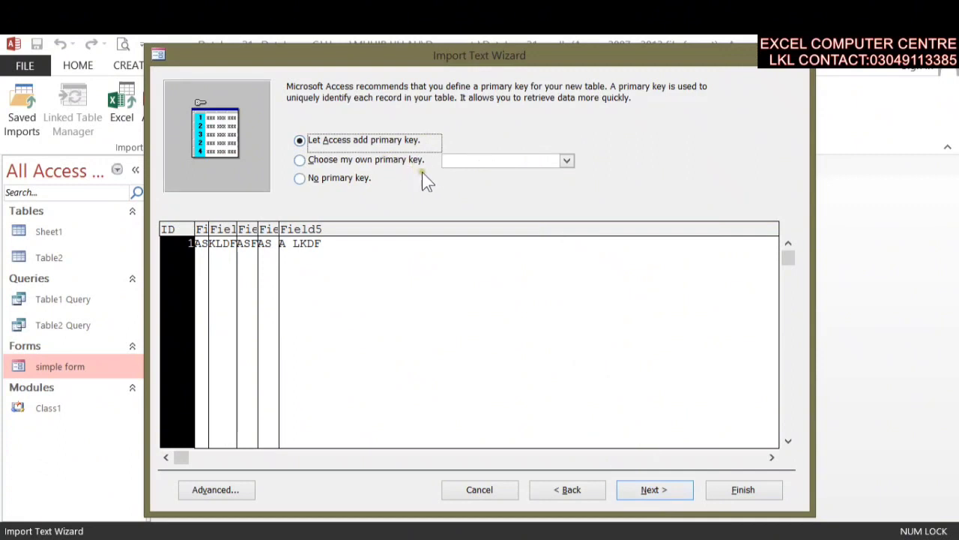
pyautogui.click(673, 494)
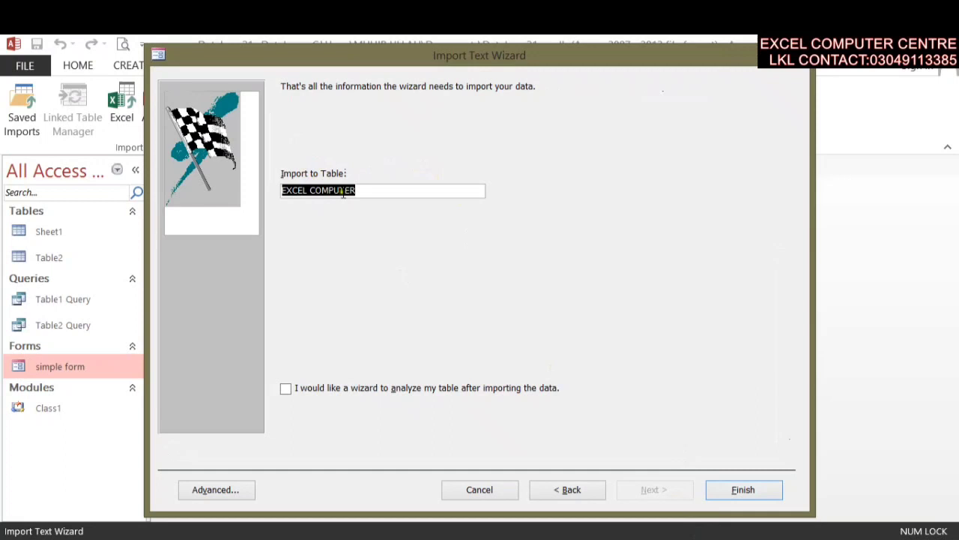
pyautogui.click(374, 187)
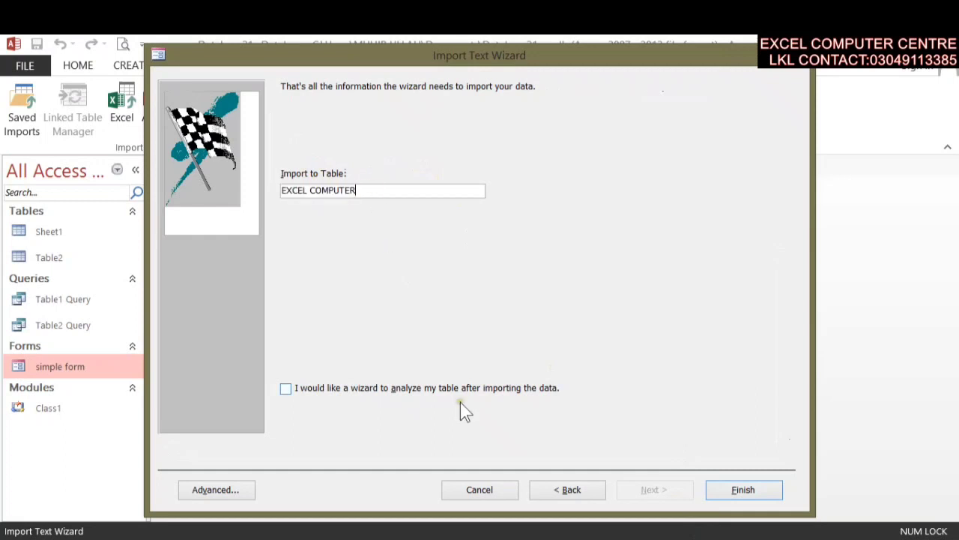
# Step: Finish the import with 'Save import steps' left unticked and close the wizard
pyautogui.click(745, 489)
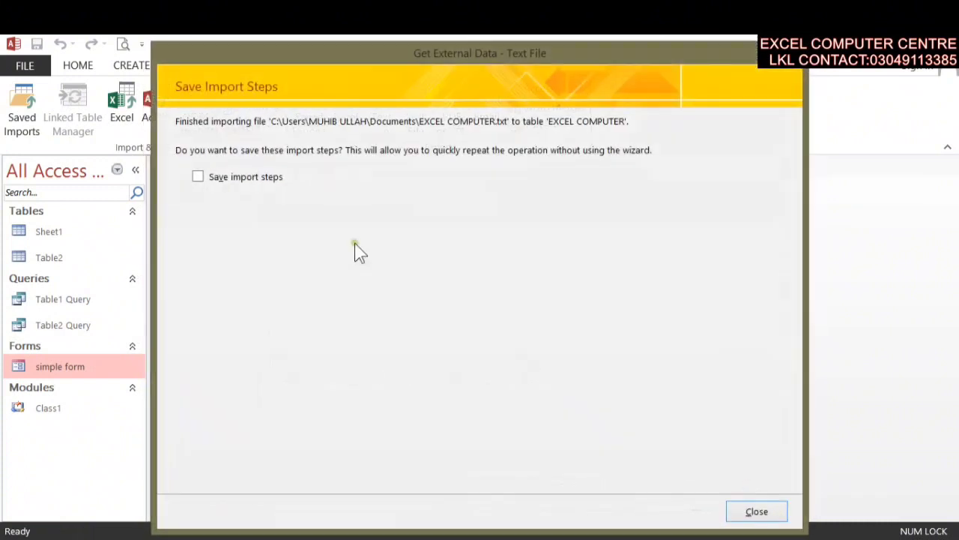
pyautogui.click(267, 178)
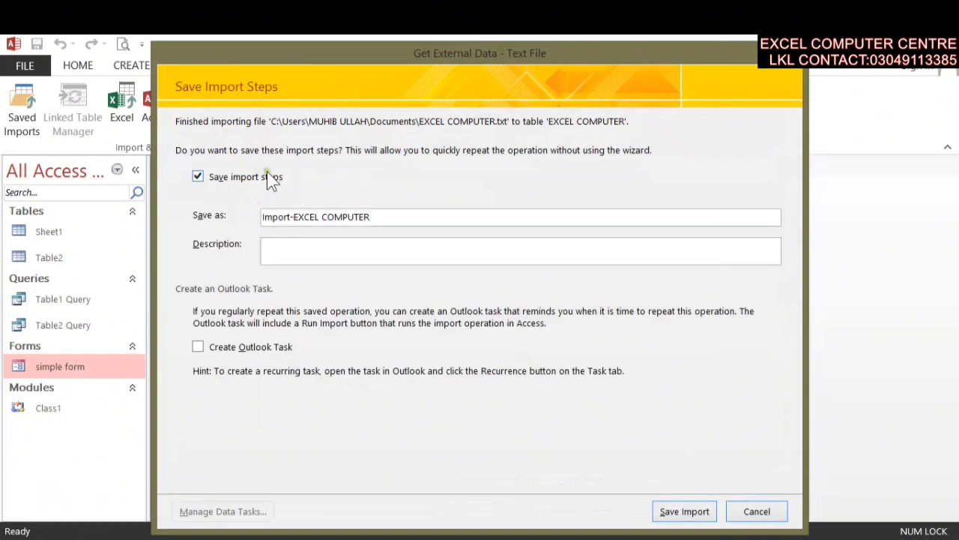
pyautogui.click(267, 175)
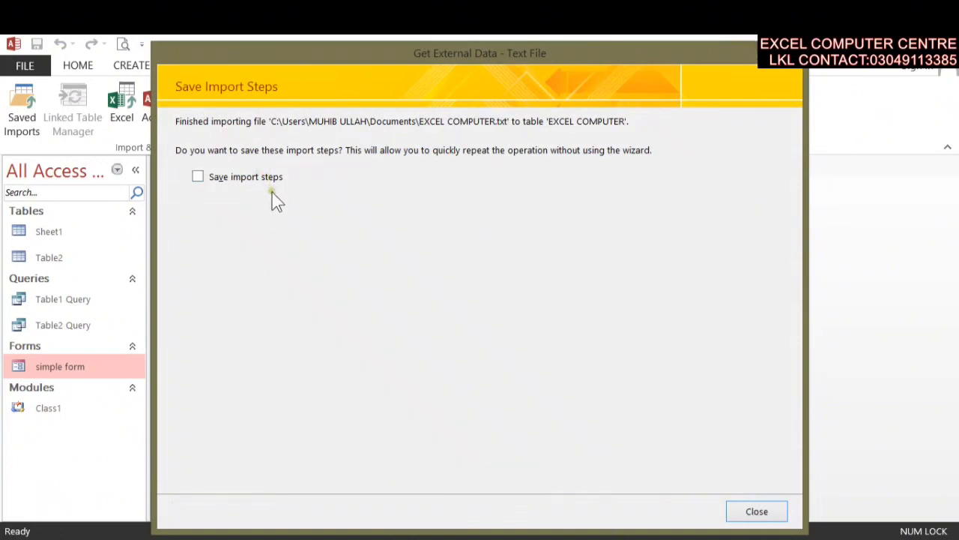
pyautogui.click(756, 512)
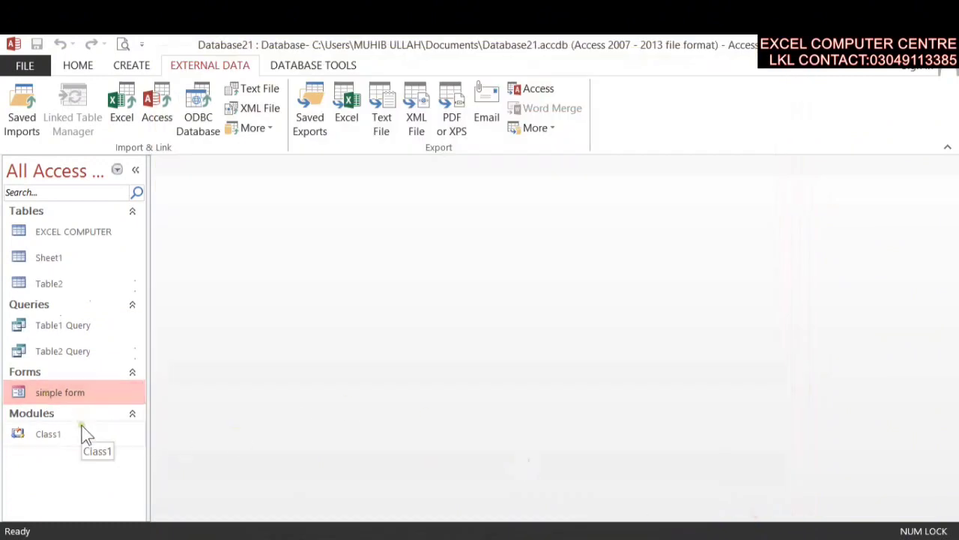
pyautogui.click(86, 236)
pyautogui.doubleClick(84, 232)
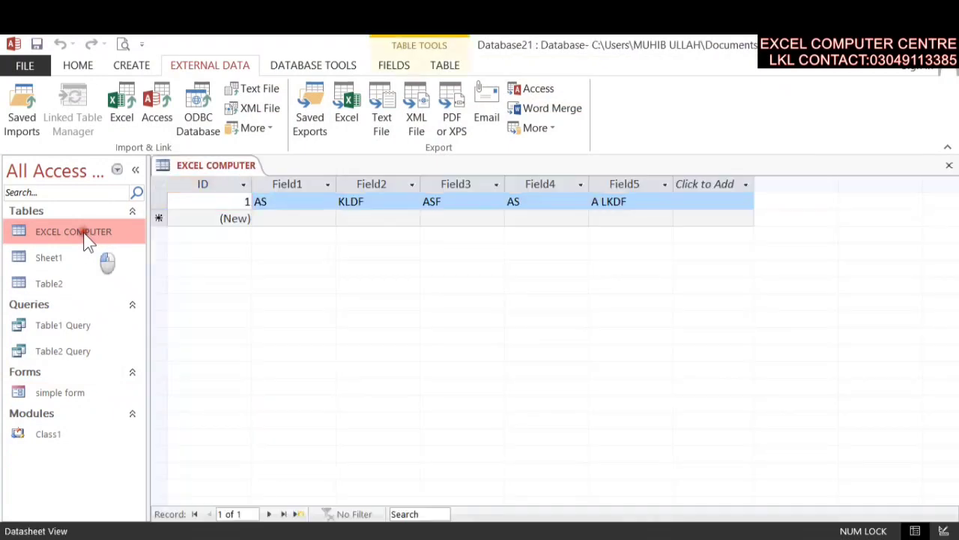
pyautogui.click(277, 207)
pyautogui.click(284, 216)
pyautogui.click(379, 219)
pyautogui.click(479, 213)
pyautogui.click(555, 213)
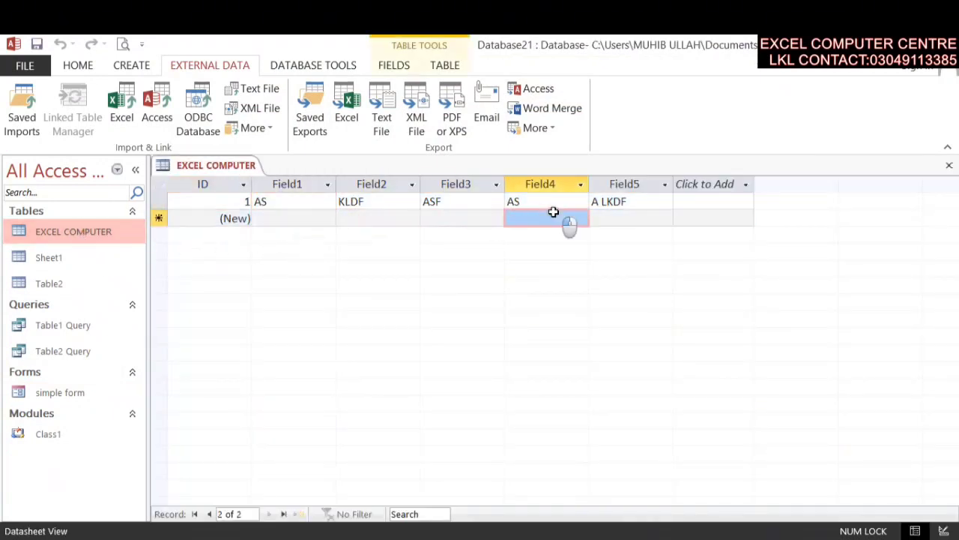
pyautogui.click(615, 202)
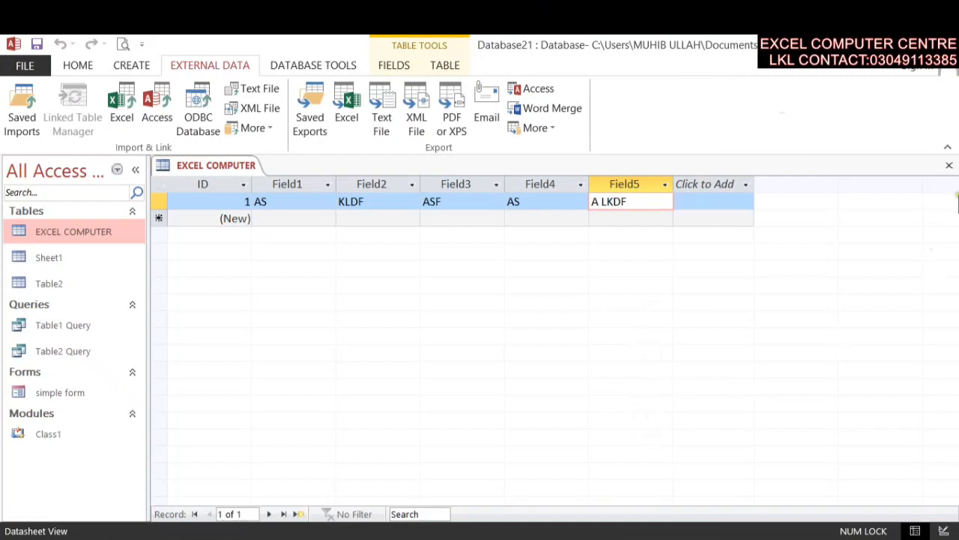
pyautogui.click(949, 165)
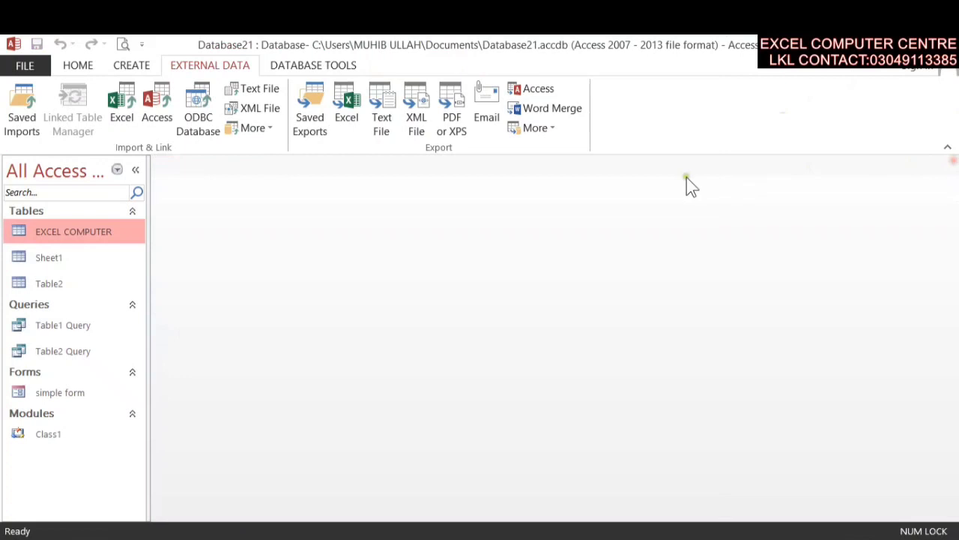
# Step: Start an XML file import, cancel it, and show the More import sources list
pyautogui.click(259, 108)
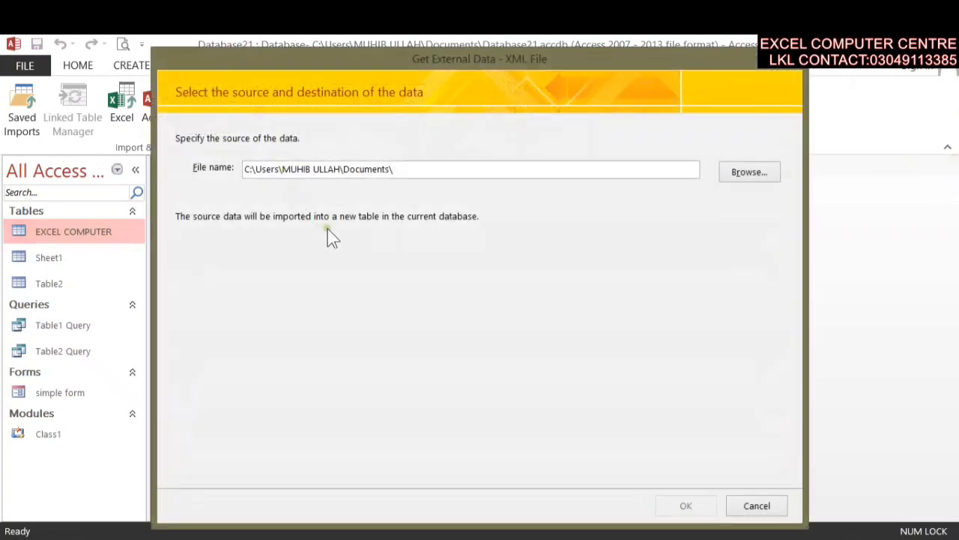
pyautogui.click(741, 175)
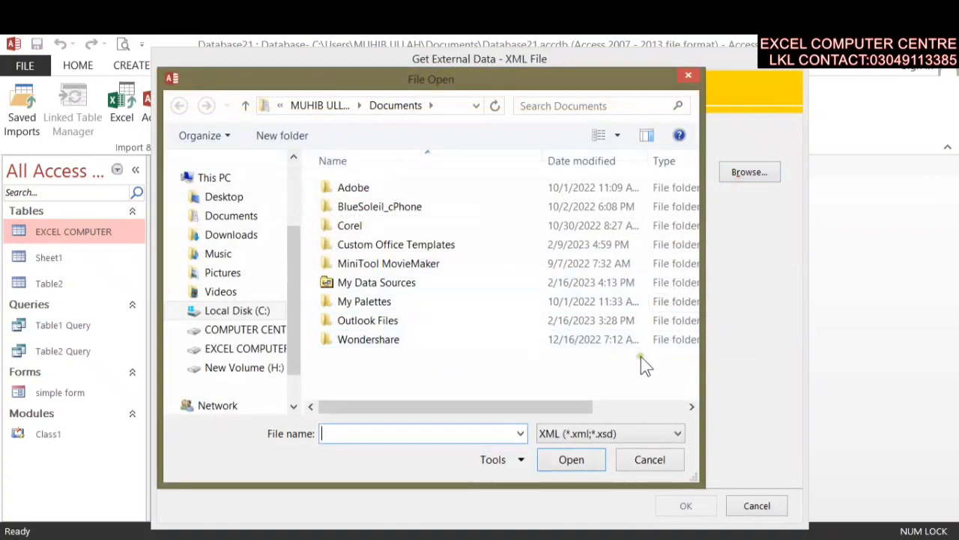
pyautogui.click(654, 459)
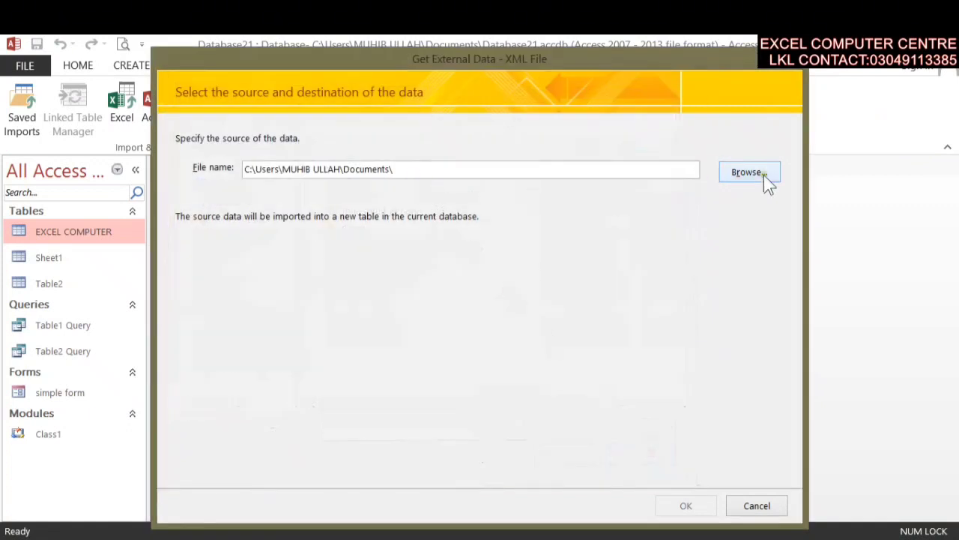
pyautogui.press('Escape')
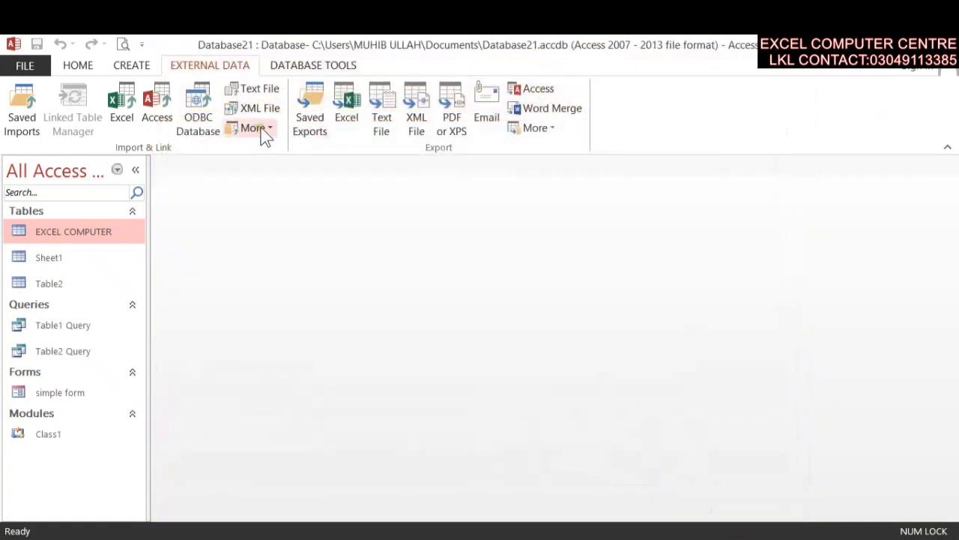
pyautogui.click(263, 134)
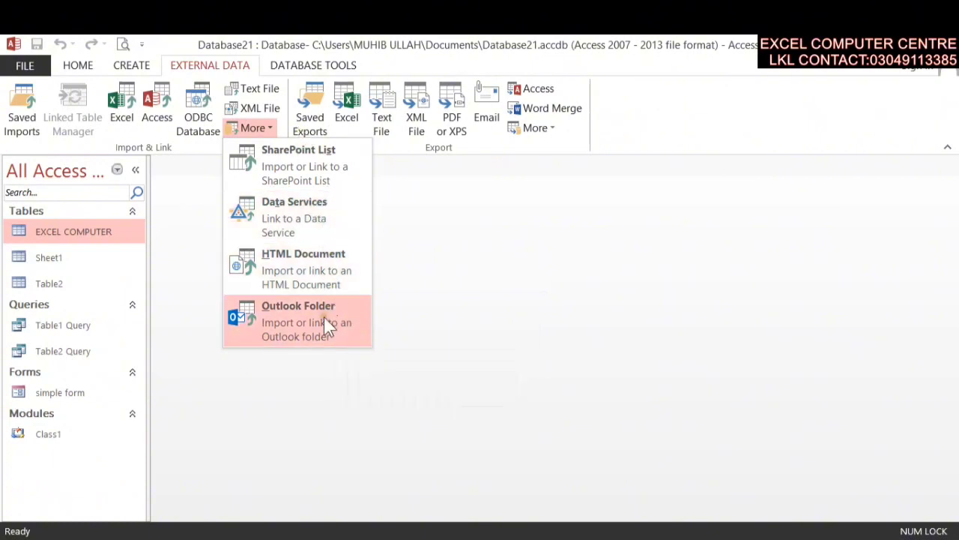
# Step: Browse Videos, Downloads, Pictures, Desktop and Documents for an HTML import, then cancel and minimize Access
pyautogui.click(320, 262)
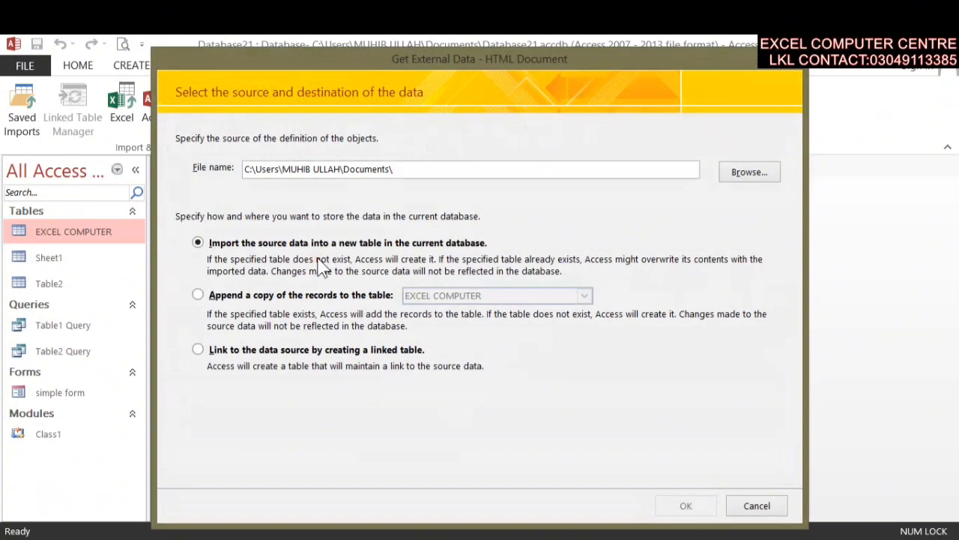
pyautogui.click(741, 172)
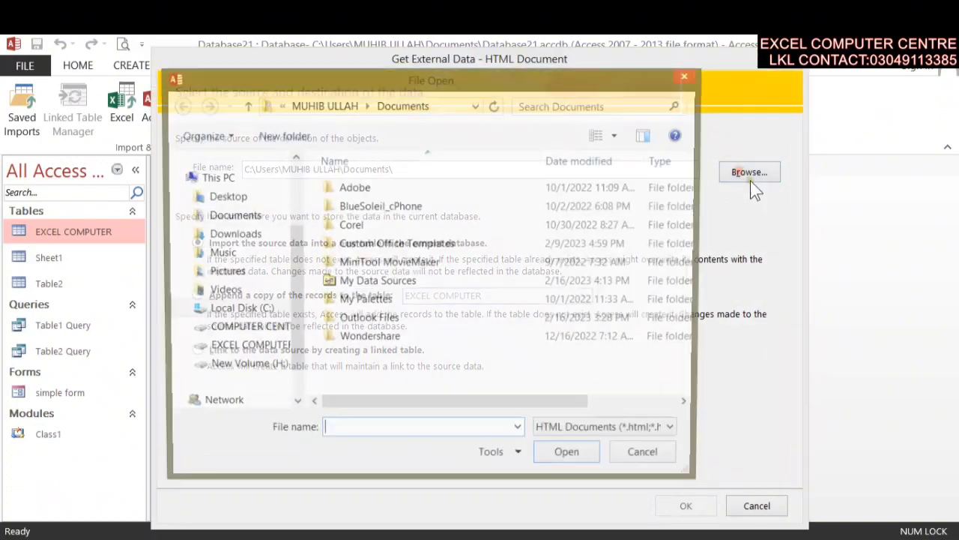
pyautogui.click(238, 292)
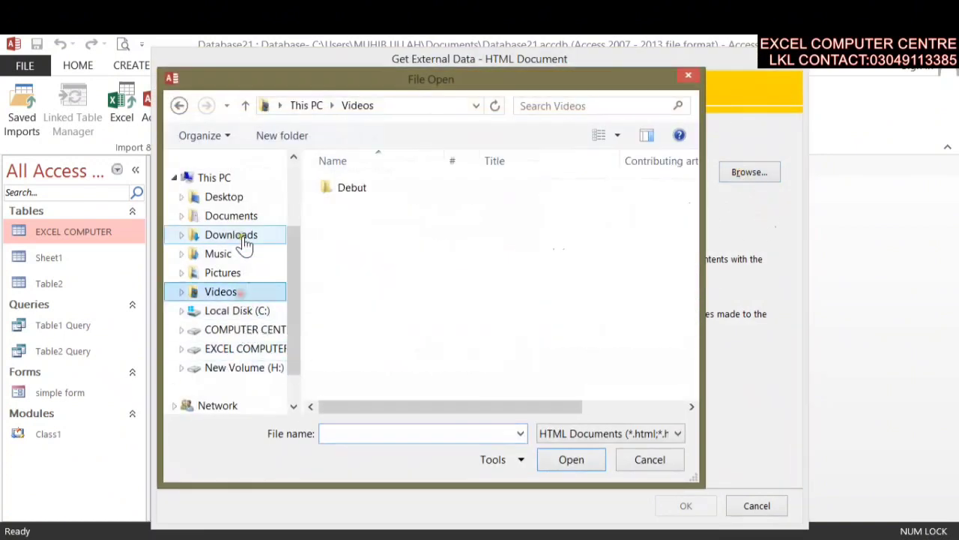
pyautogui.click(233, 237)
pyautogui.click(225, 275)
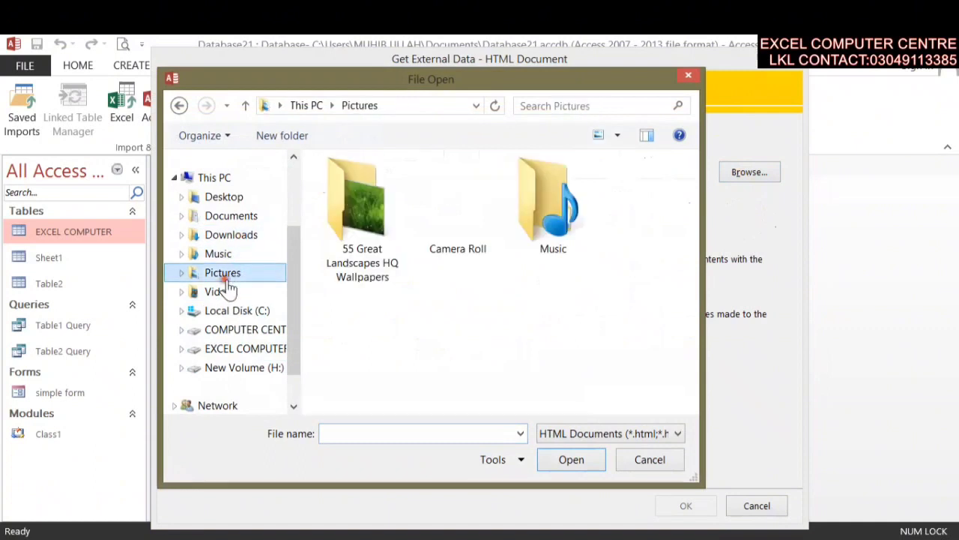
pyautogui.click(225, 216)
pyautogui.click(228, 197)
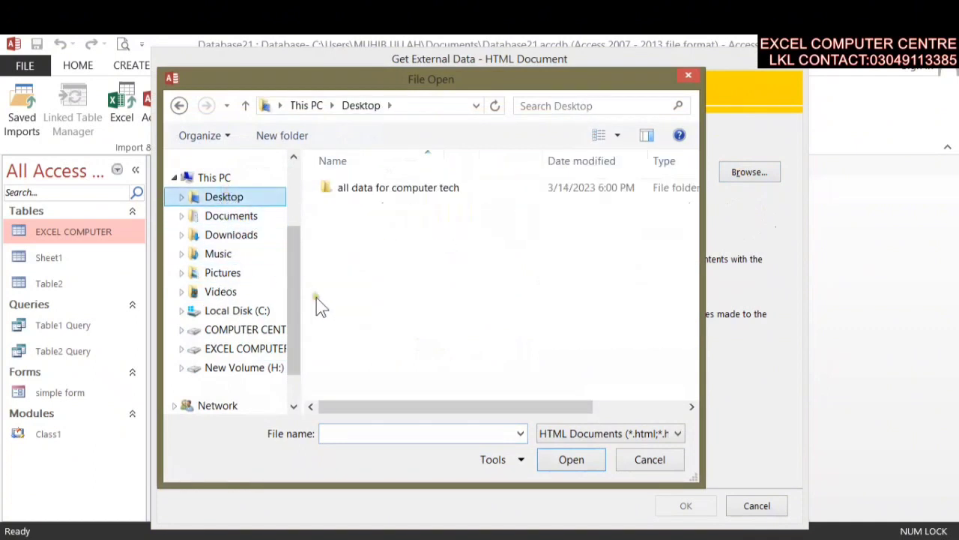
pyautogui.click(221, 216)
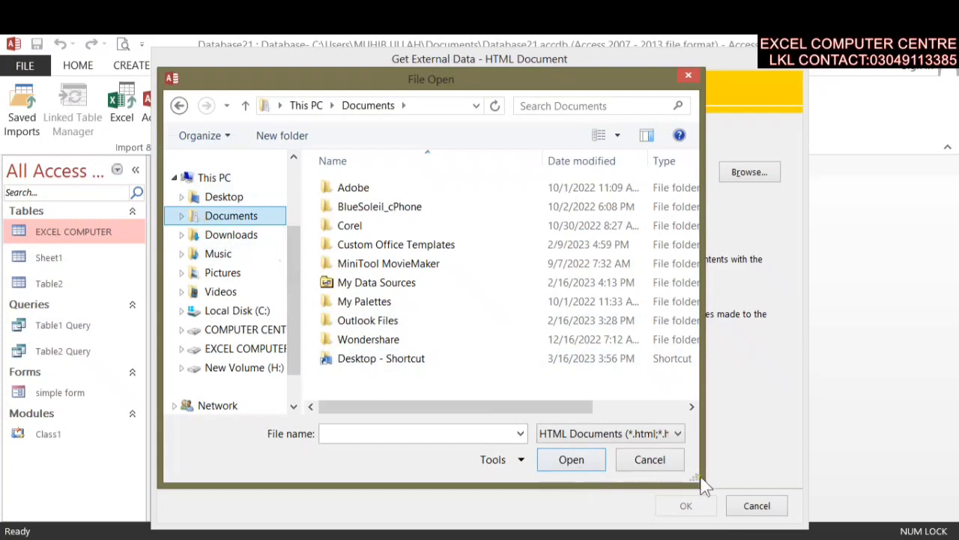
pyautogui.click(671, 458)
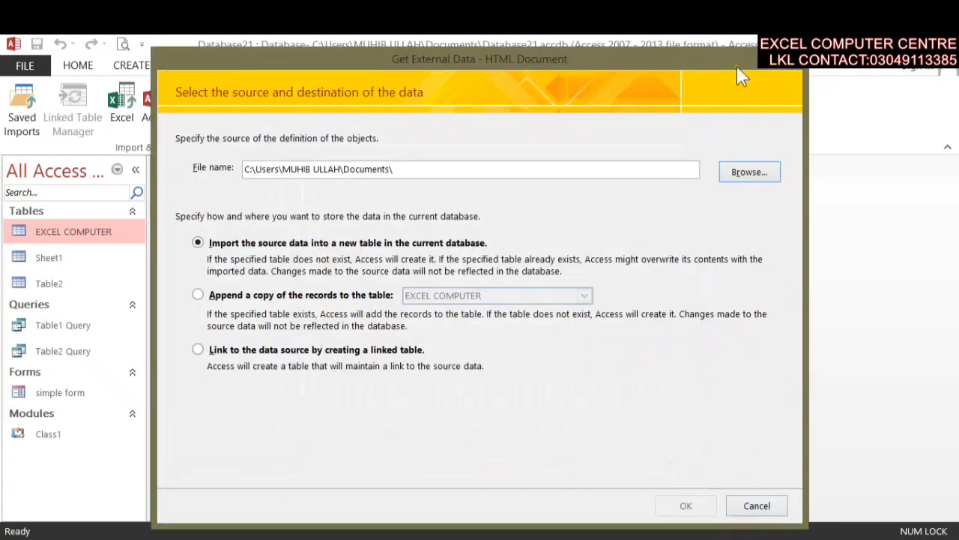
pyautogui.click(792, 68)
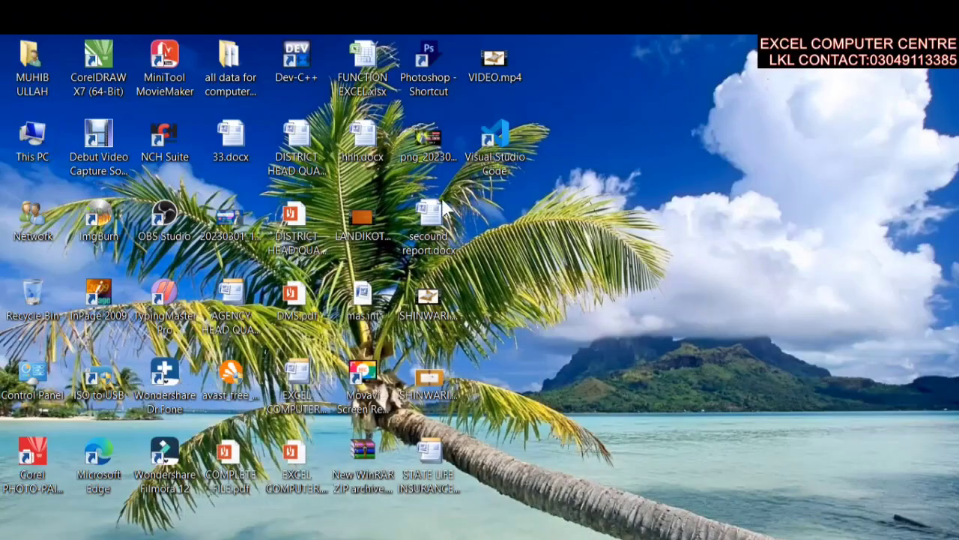
# Step: Launch Notepad by searching 'notepad' on the Start screen and maximize its window
pyautogui.press('super')
pyautogui.moveTo(94, 537)
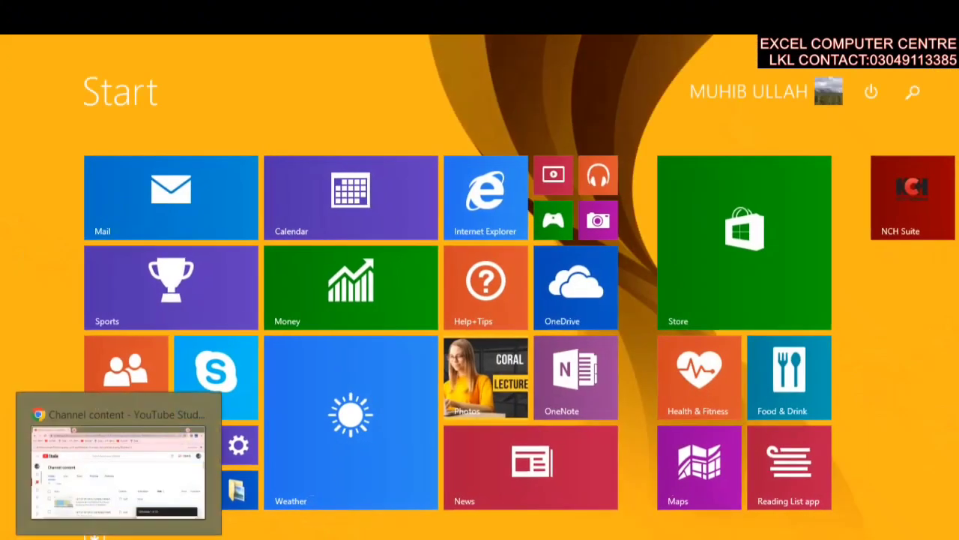
pyautogui.write('notepad')
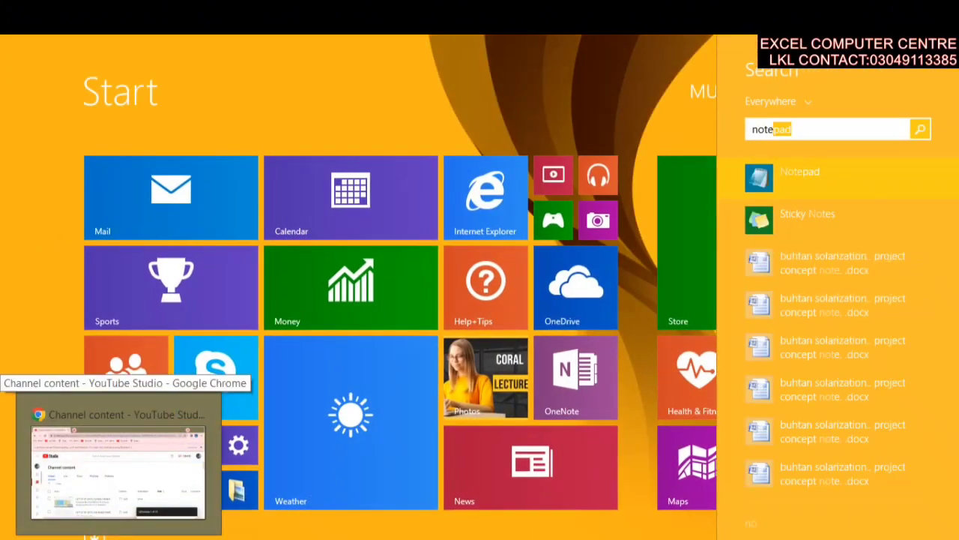
pyautogui.click(809, 183)
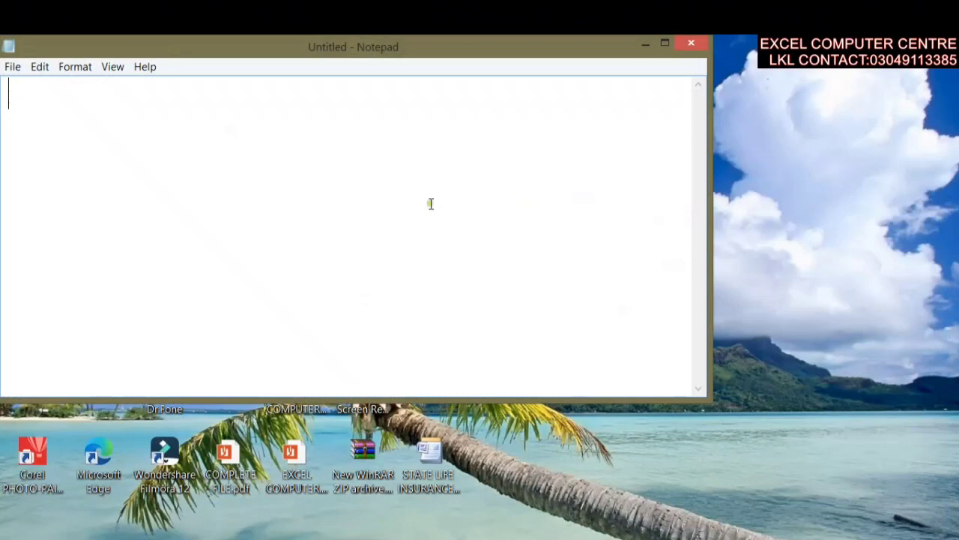
pyautogui.moveTo(492, 54); pyautogui.dragTo(495, 165)
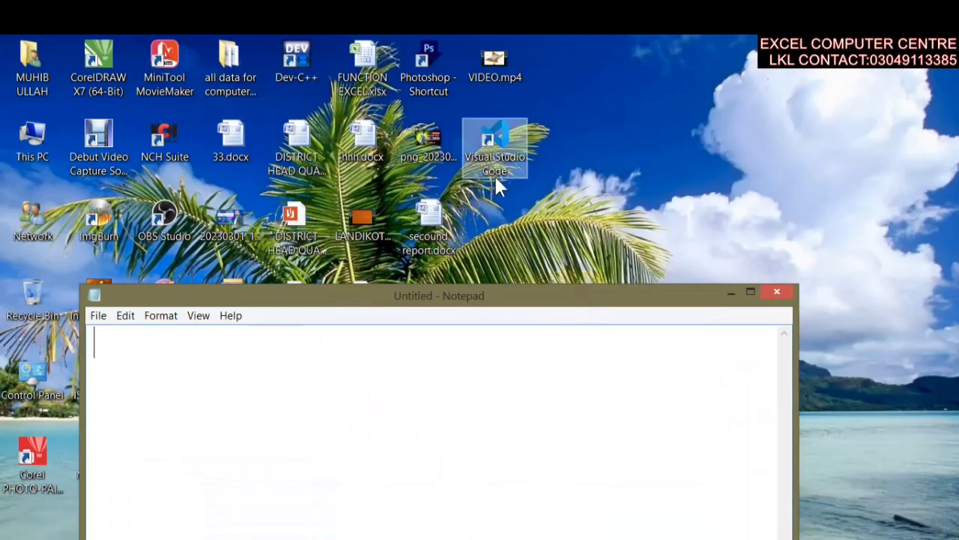
pyautogui.click(754, 293)
pyautogui.write('<')
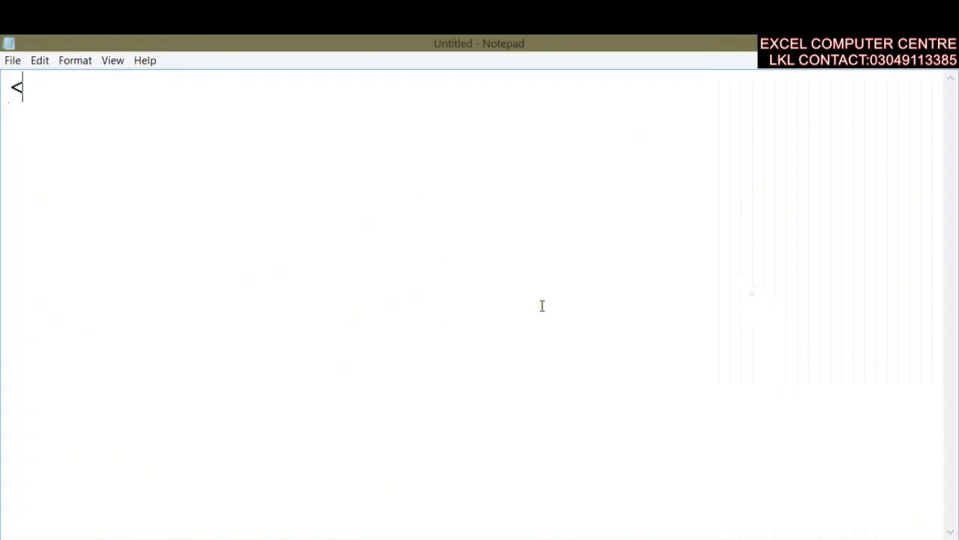
# Step: Type the opening html, title and body tags followed by the first two text lines
pyautogui.write('htnm')
pyautogui.press('BackSpace')
pyautogui.press('BackSpace')
pyautogui.write('ml>')
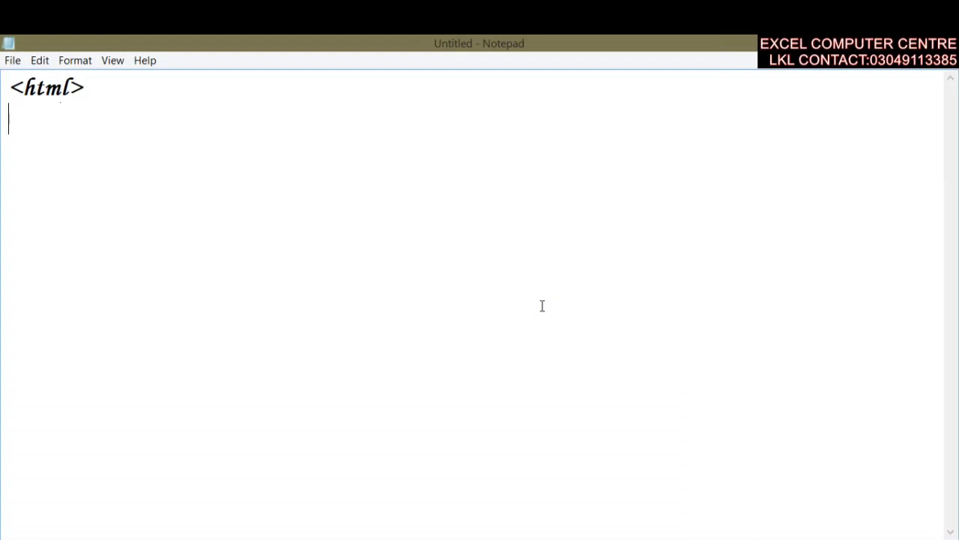
pyautogui.write('<t')
pyautogui.write('ittle>')
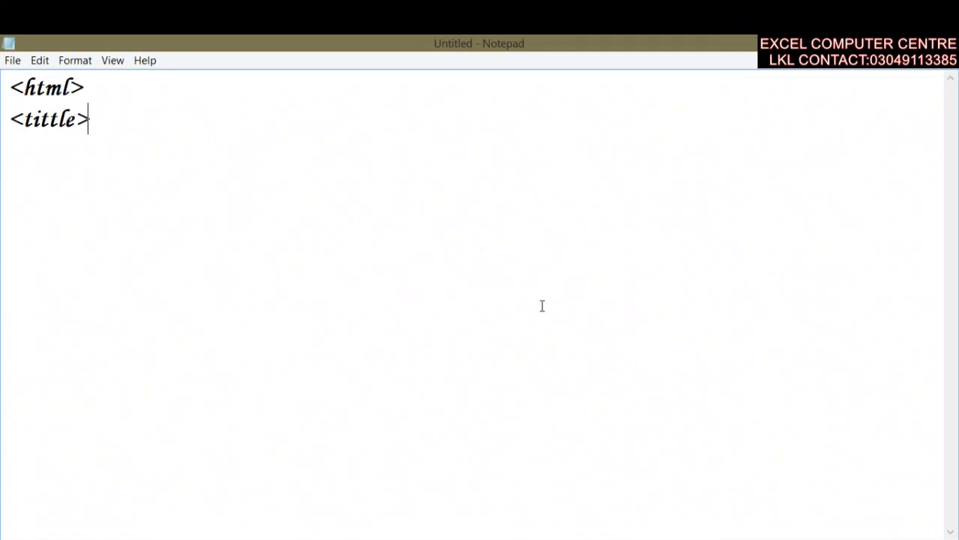
pyautogui.write('/')
pyautogui.write('ttile>')
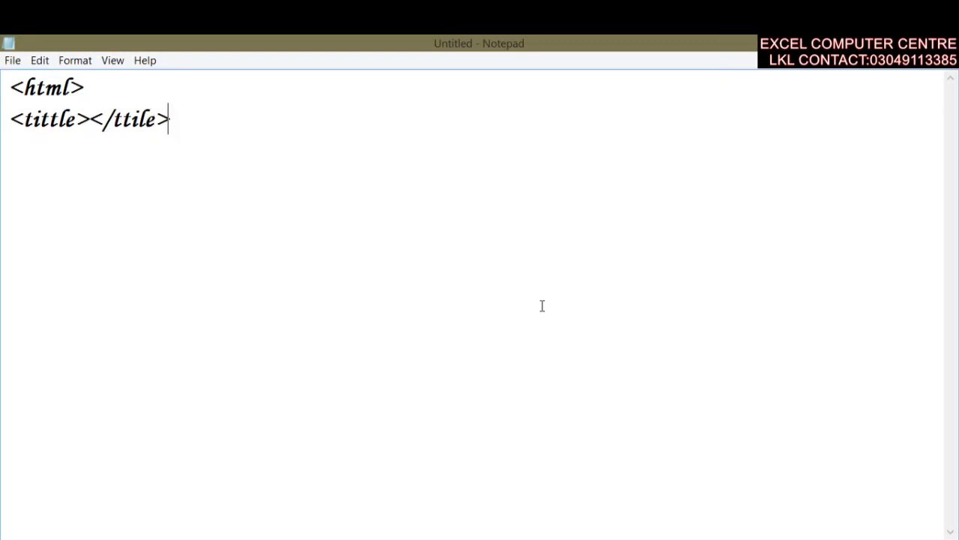
pyautogui.write('<')
pyautogui.write('body>')
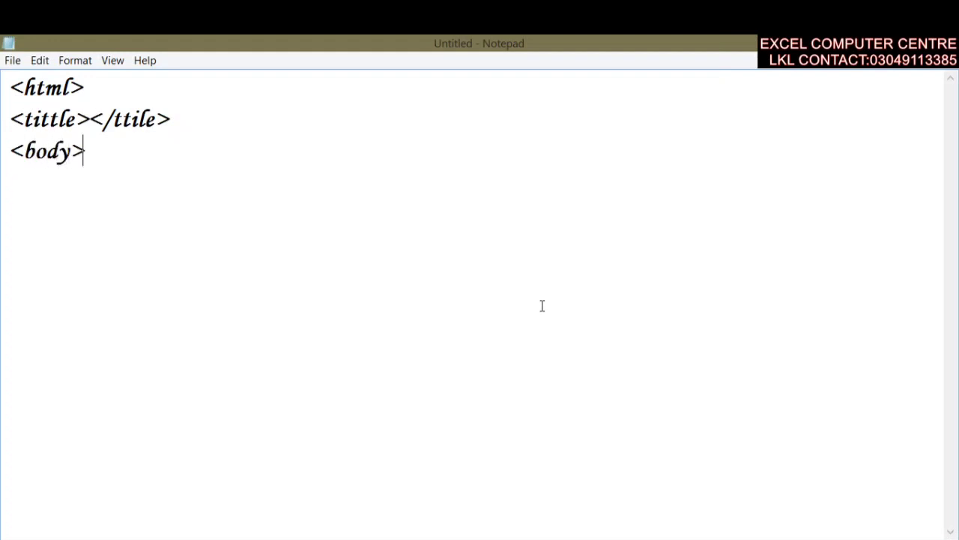
pyautogui.write('<')
pyautogui.write(' am khan')
pyautogui.press('Return')
pyautogui.write('am shinwari')
# Step: Add the third text line, then close the body and html tags
pyautogui.press('Return')
pyautogui.write('ka')
pyautogui.press('BackSpace')
pyautogui.press('BackSpace')
pyautogui.write('landikit')
pyautogui.press('BackSpace')
pyautogui.press('BackSpace')
pyautogui.press('BackSpace')
pyautogui.write('otal')
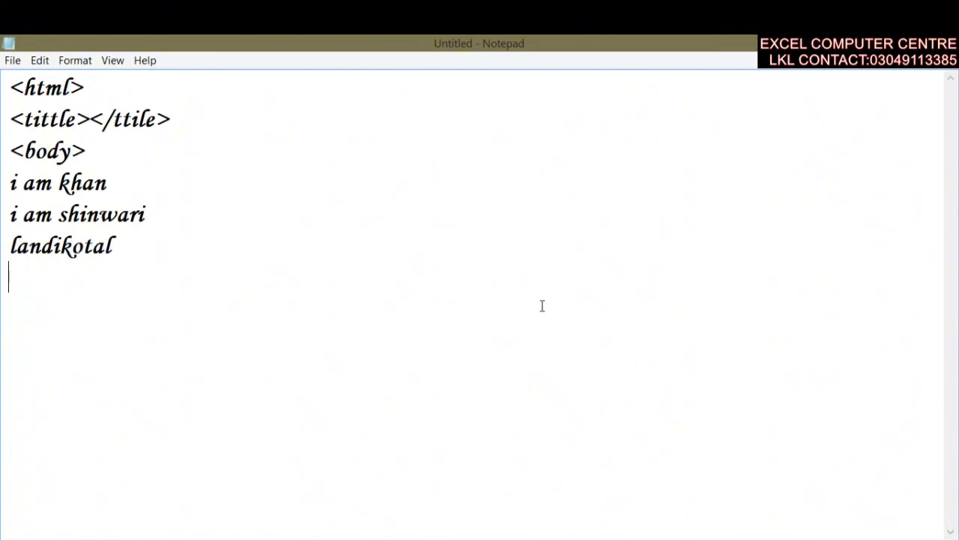
pyautogui.write(' </body>')
pyautogui.press('Return')
pyautogui.write('</')
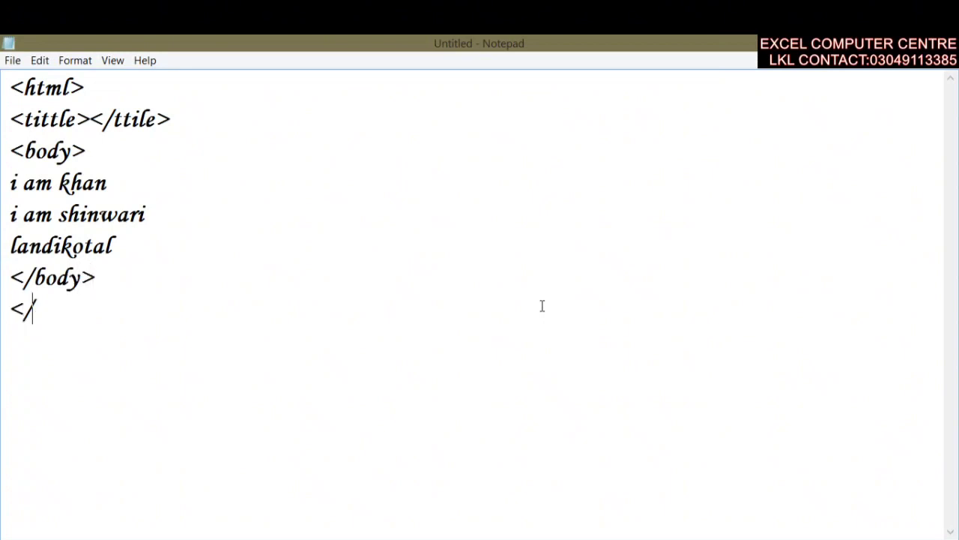
pyautogui.write('html>')
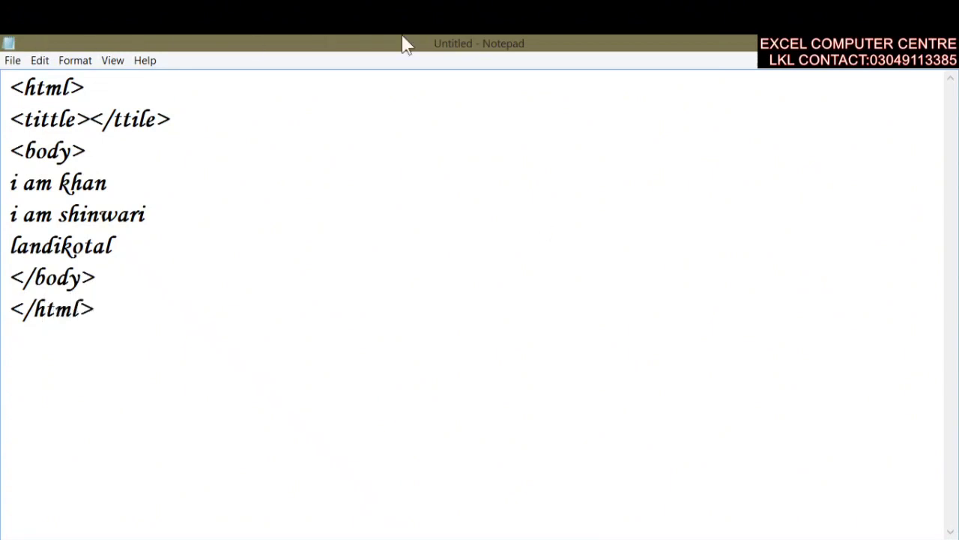
pyautogui.click(9, 63)
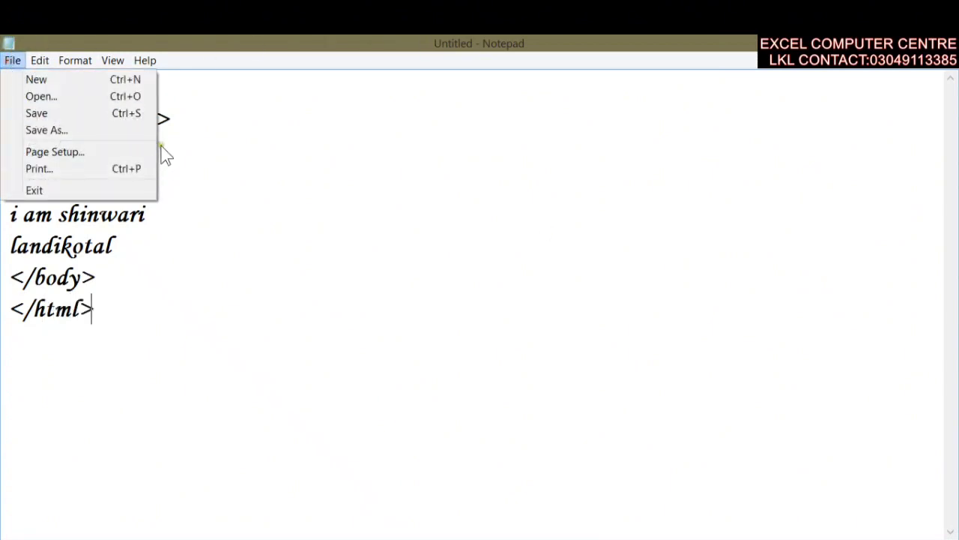
# Step: Save the page in the Documents folder as word.html
pyautogui.click(101, 116)
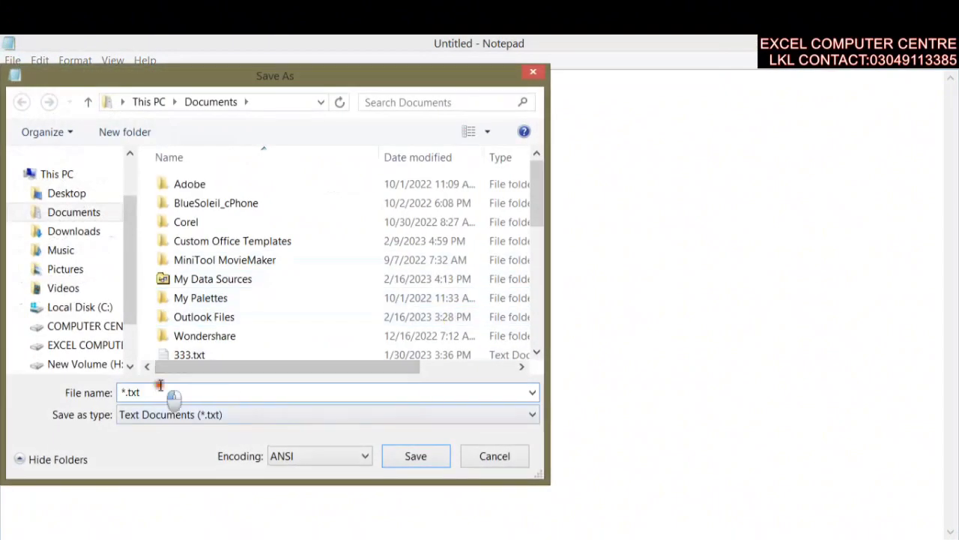
pyautogui.press('BackSpace')
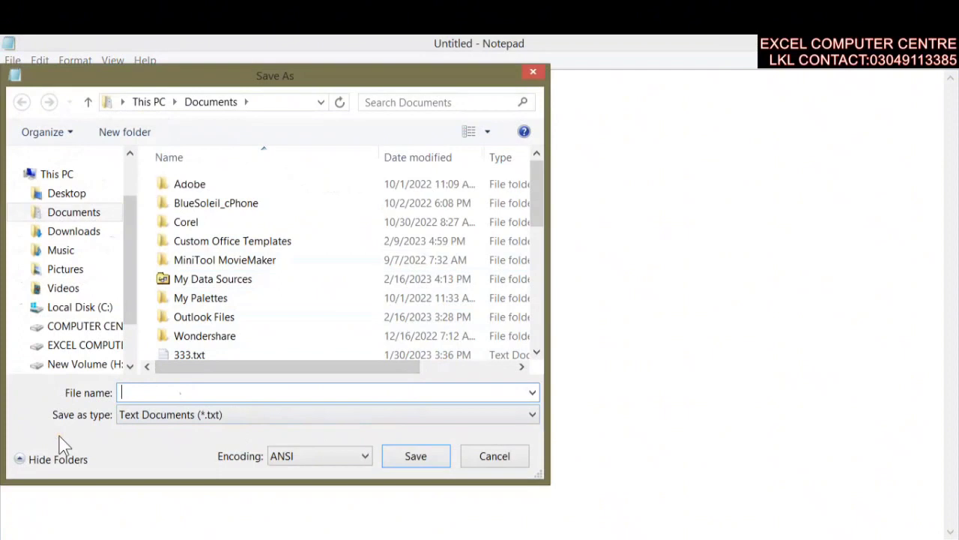
pyautogui.write('word.html')
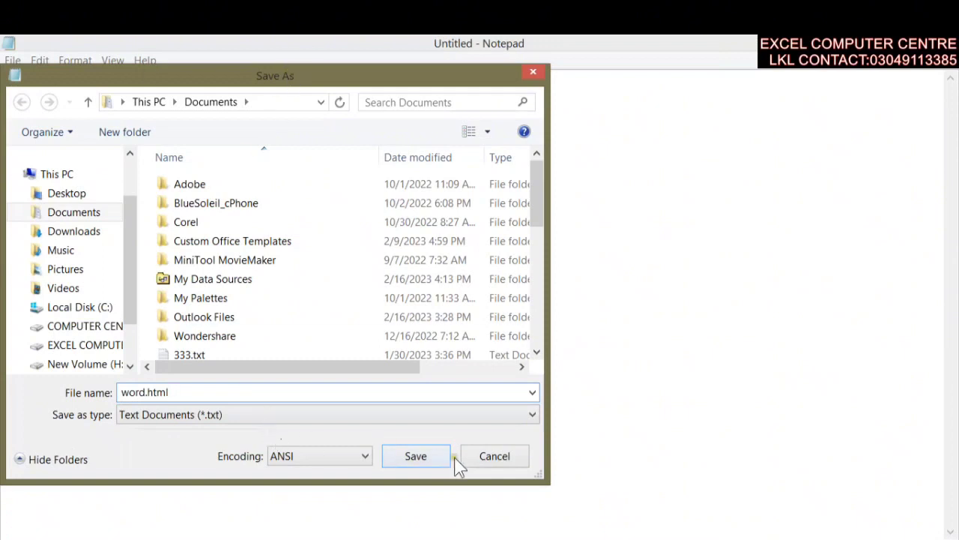
pyautogui.click(430, 452)
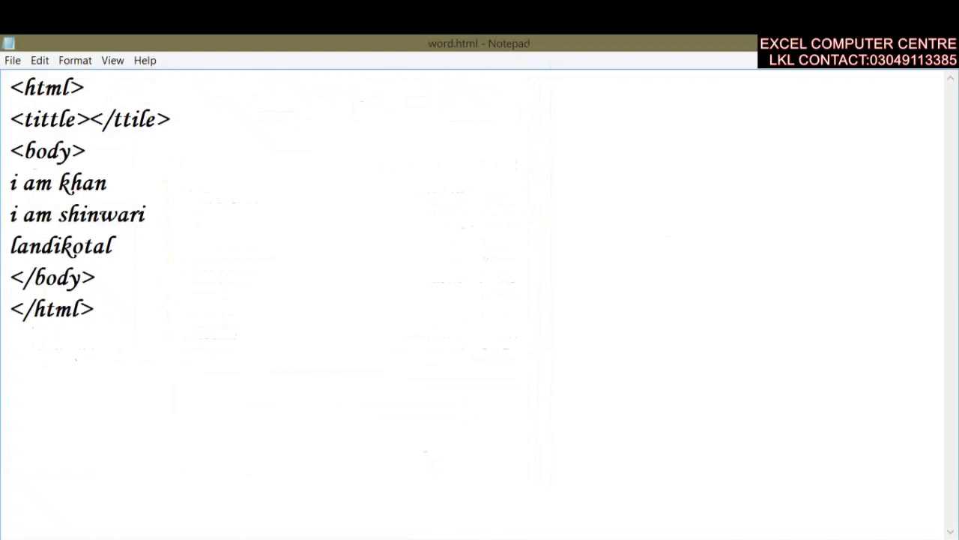
pyautogui.press('super+d')
# Step: Open word.html from This PC's Documents folder in Chrome
pyautogui.doubleClick(32, 146)
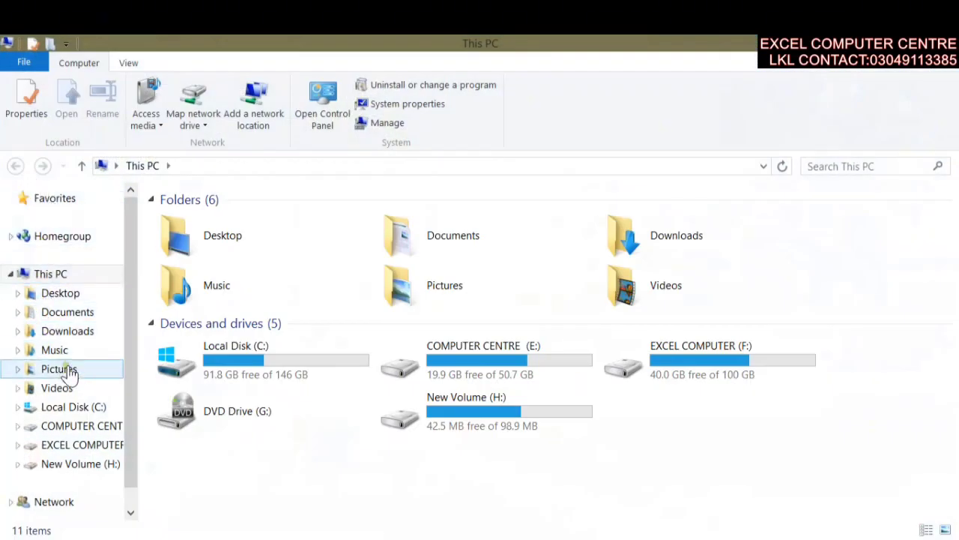
pyautogui.click(70, 313)
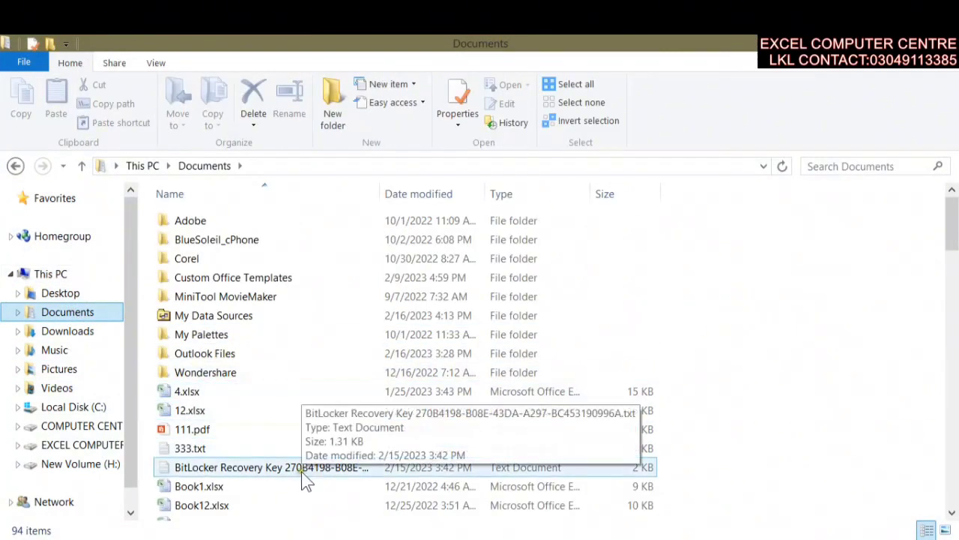
pyautogui.moveTo(952, 222); pyautogui.dragTo(955, 464)
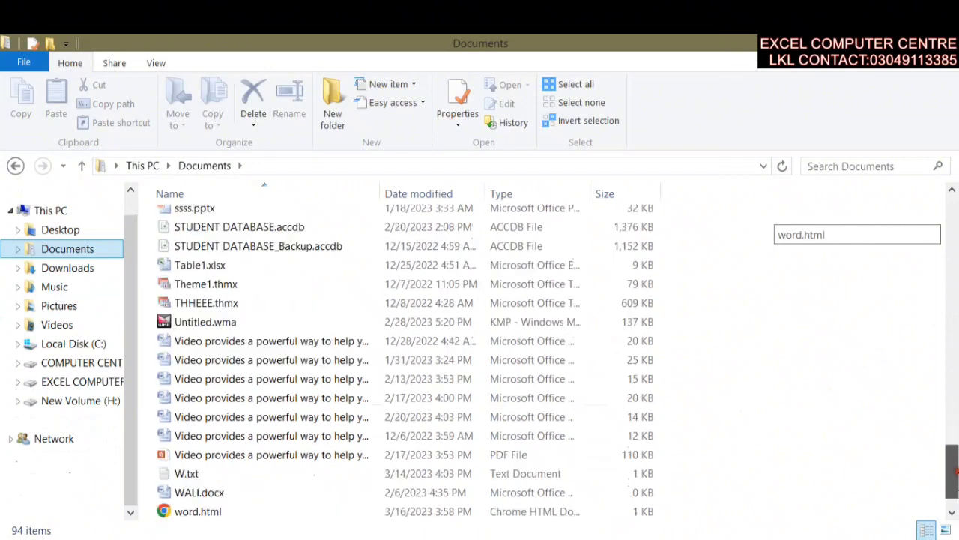
pyautogui.moveTo(952, 461); pyautogui.dragTo(951, 480)
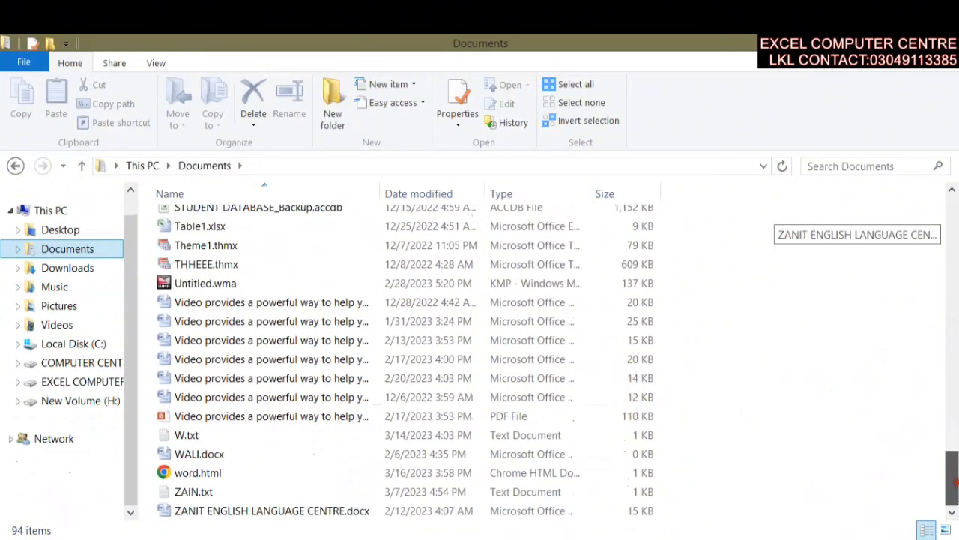
pyautogui.doubleClick(198, 473)
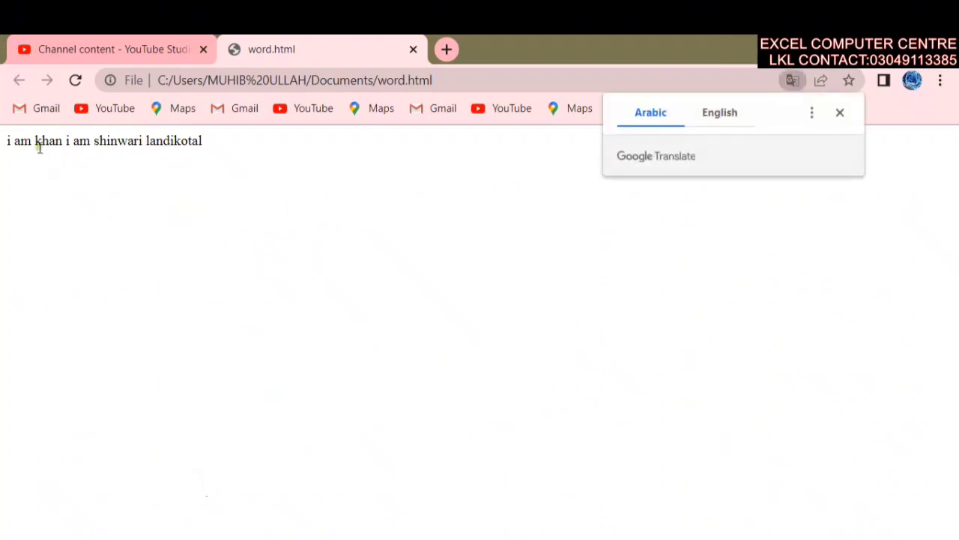
# Step: Select and then deselect the sentence on the word.html page, then open YouTube in a new tab
pyautogui.moveTo(66, 141); pyautogui.dragTo(193, 142)
pyautogui.click(229, 144)
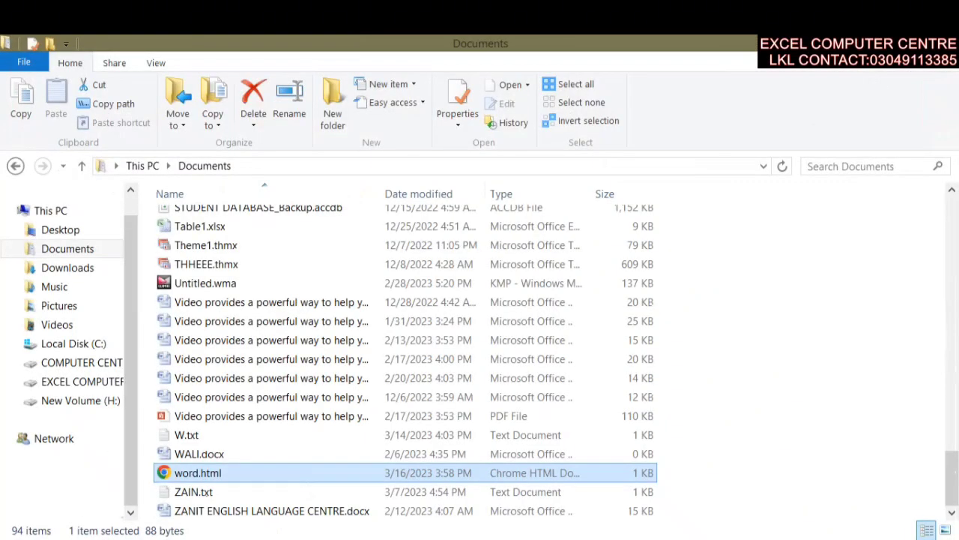
pyautogui.moveTo(324, 539)
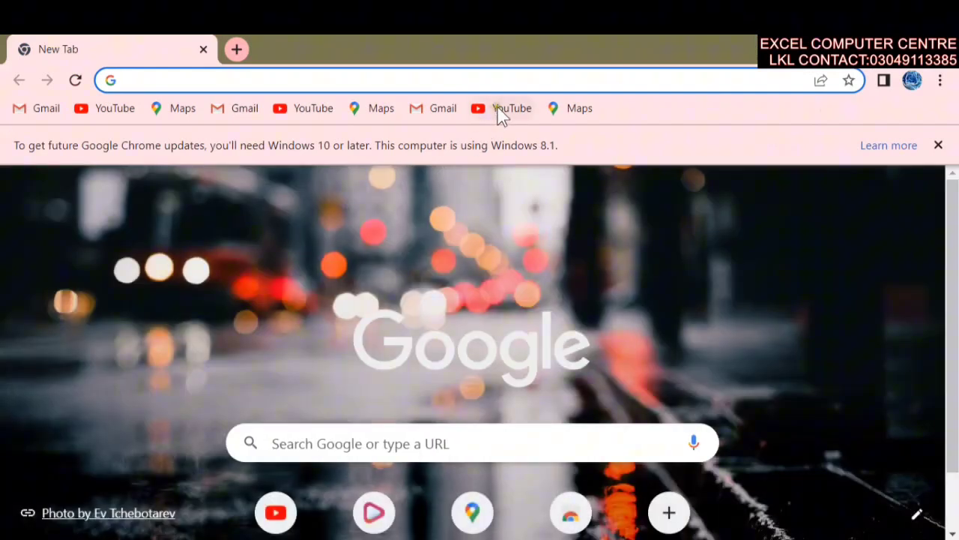
pyautogui.click(497, 108)
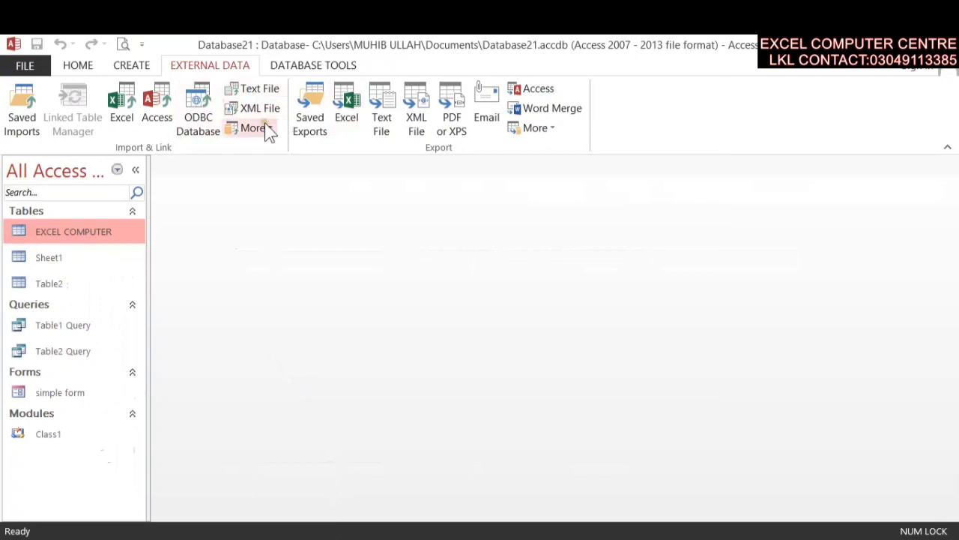
# Step: Try importing word.html from Documents as an HTML document, then dismiss the no-data error
pyautogui.click(268, 128)
pyautogui.click(282, 284)
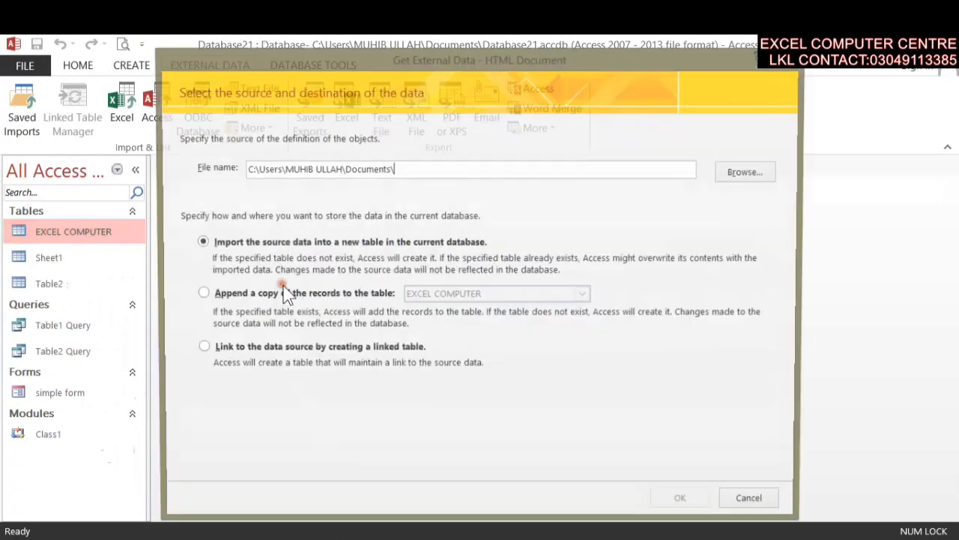
pyautogui.click(732, 172)
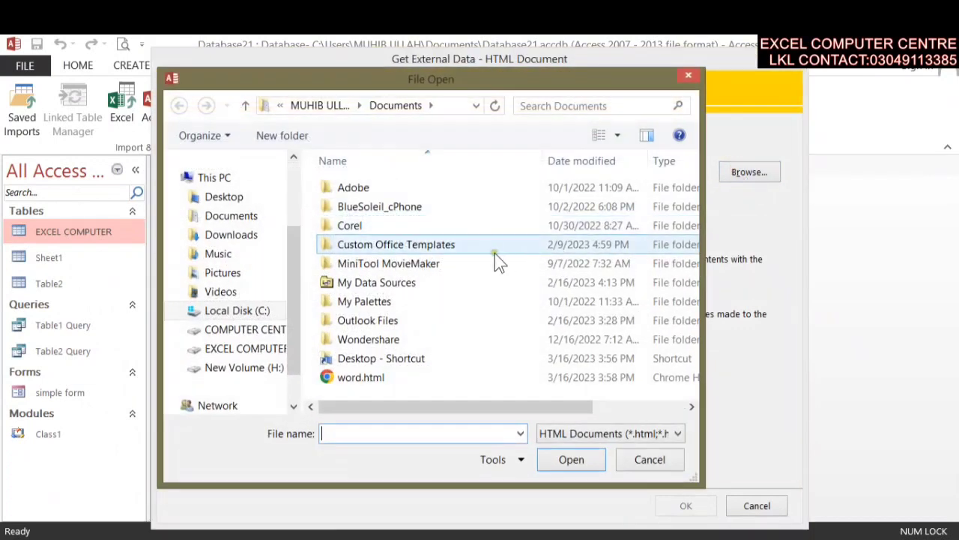
pyautogui.click(439, 382)
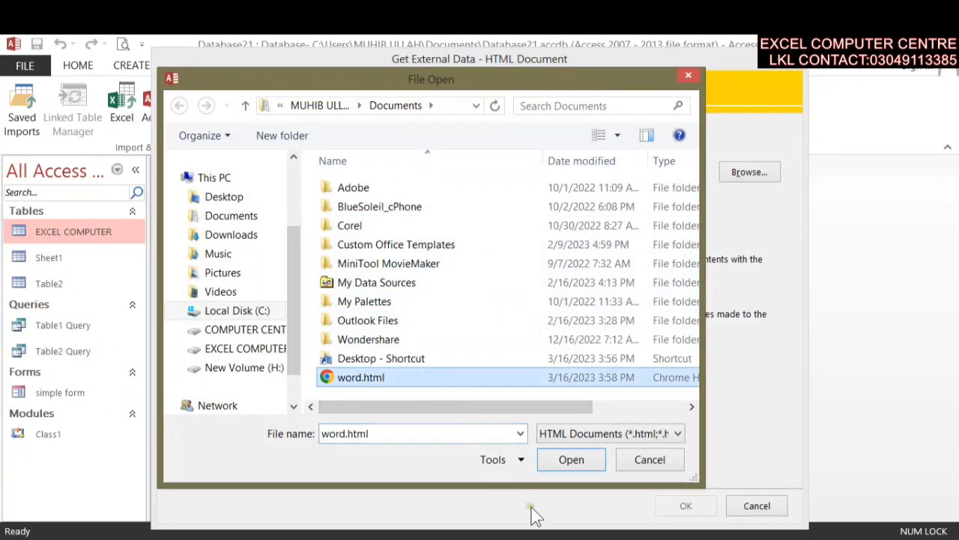
pyautogui.click(557, 462)
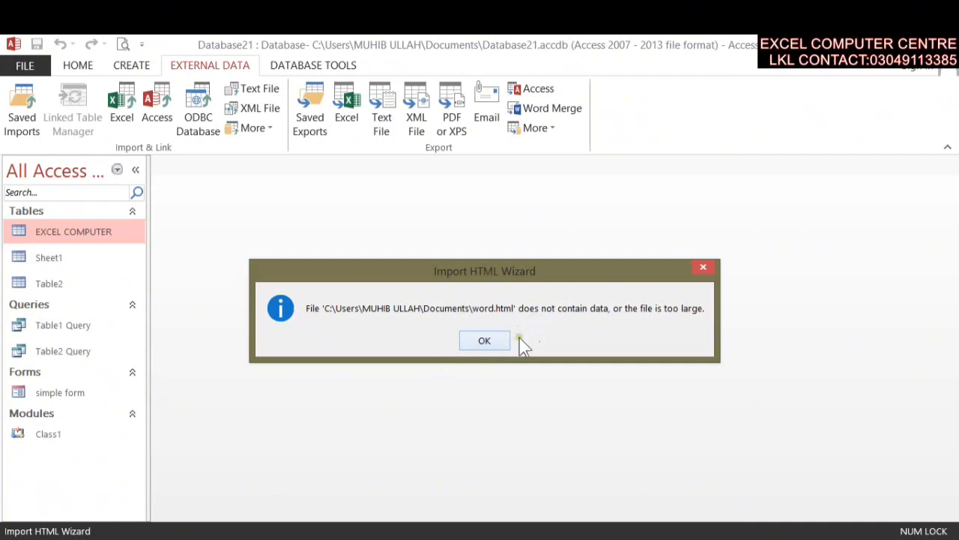
pyautogui.click(473, 343)
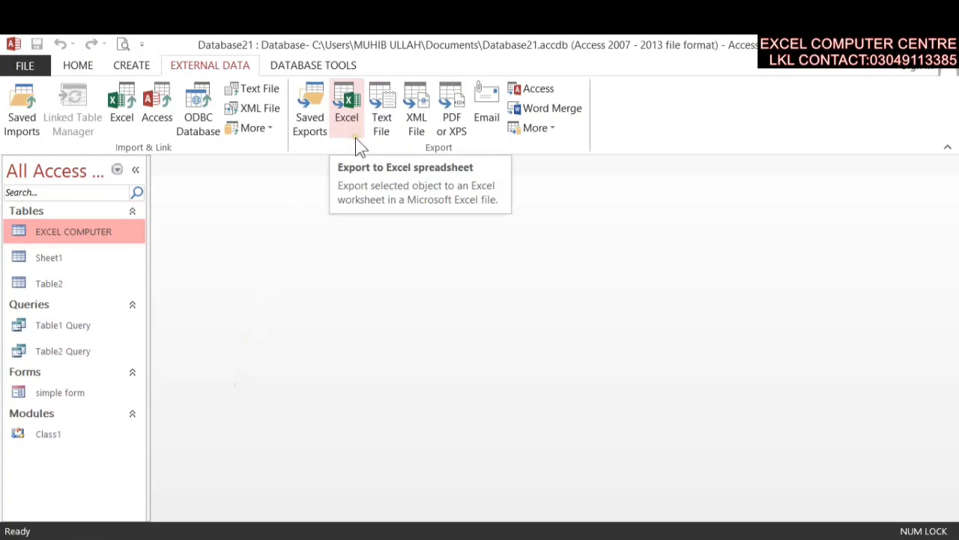
# Step: Open the Sheet1 and Table2 tables to view their records, closing each afterwards
pyautogui.doubleClick(76, 264)
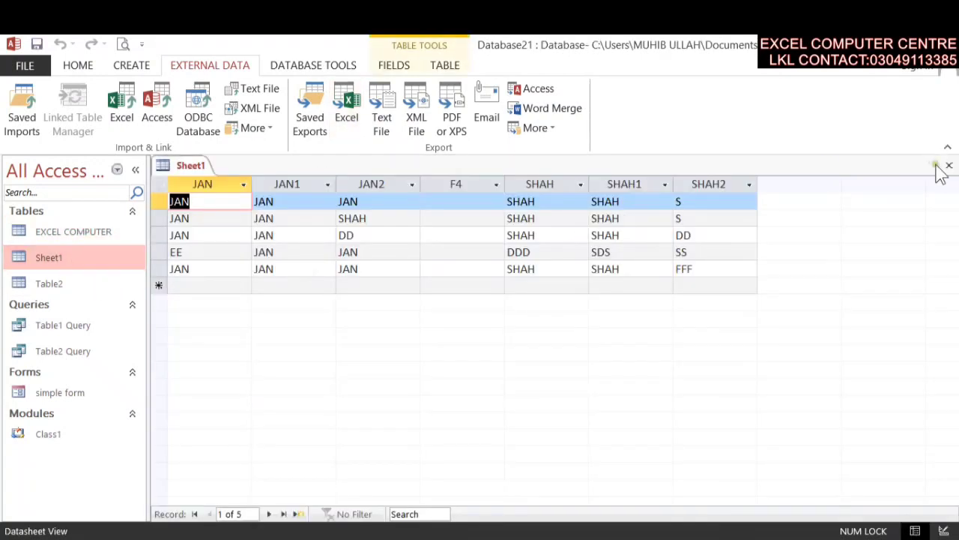
pyautogui.click(949, 165)
pyautogui.doubleClick(78, 282)
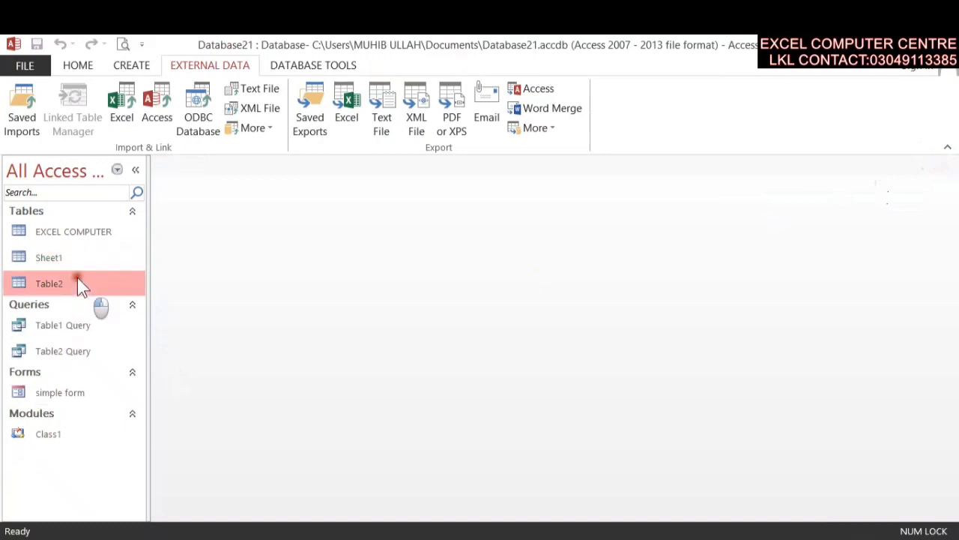
pyautogui.click(949, 165)
# Step: Run Table1 Query and dismiss the error that Table1 cannot be found
pyautogui.click(63, 324)
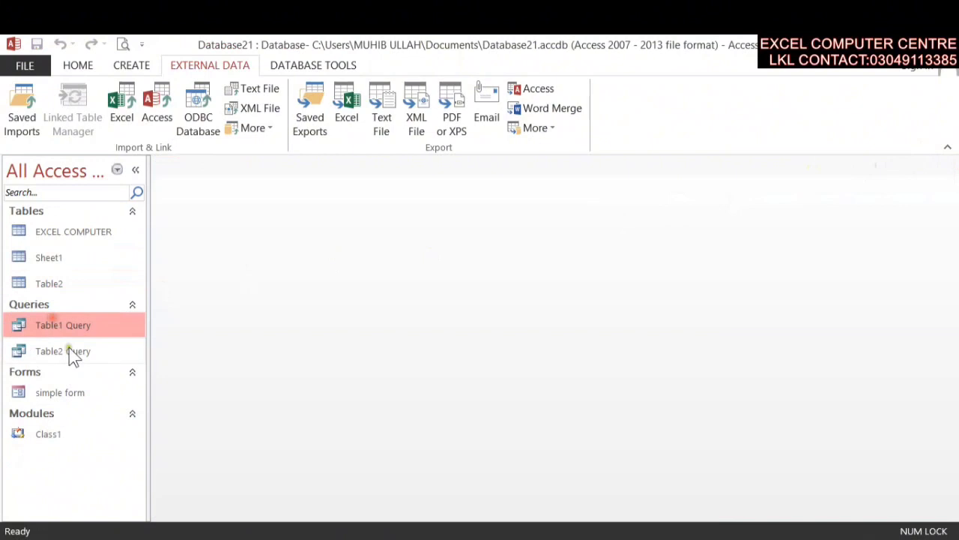
pyautogui.doubleClick(75, 323)
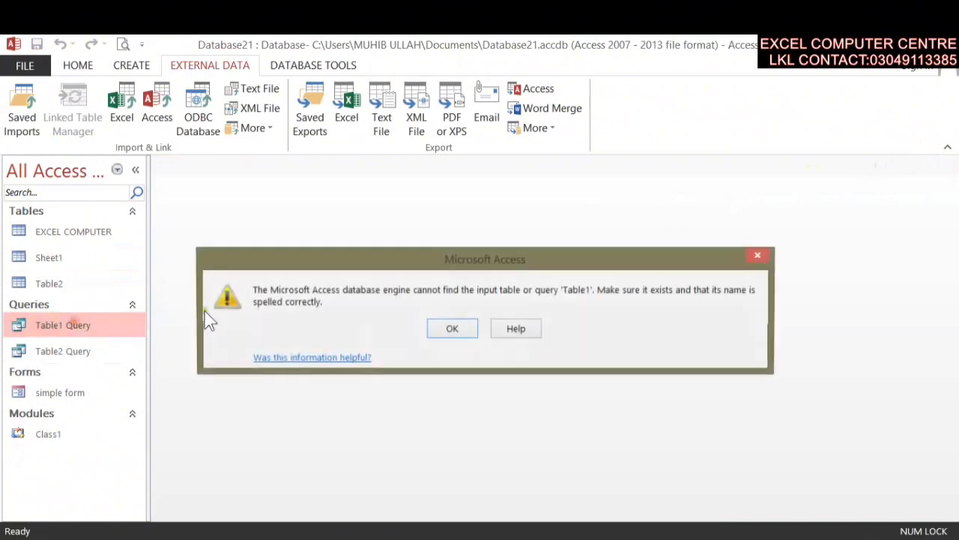
pyautogui.click(452, 328)
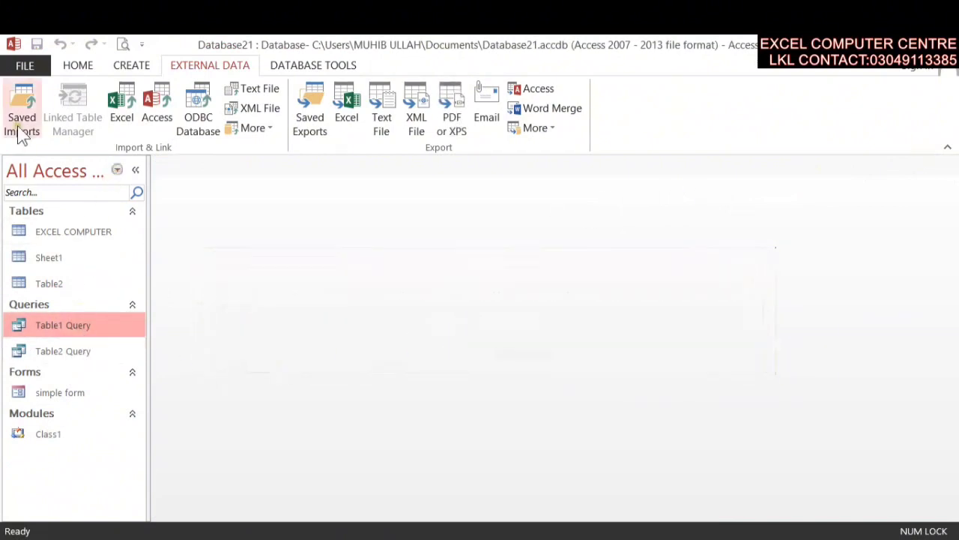
# Step: Close Database21 and relaunch Access 2013 by searching 'access' on the Start screen
pyautogui.click(23, 65)
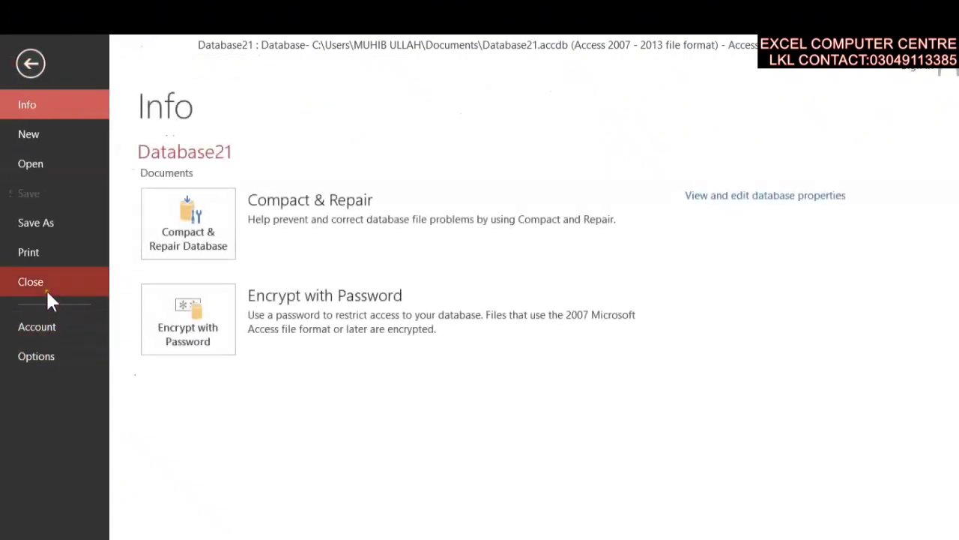
pyautogui.click(46, 283)
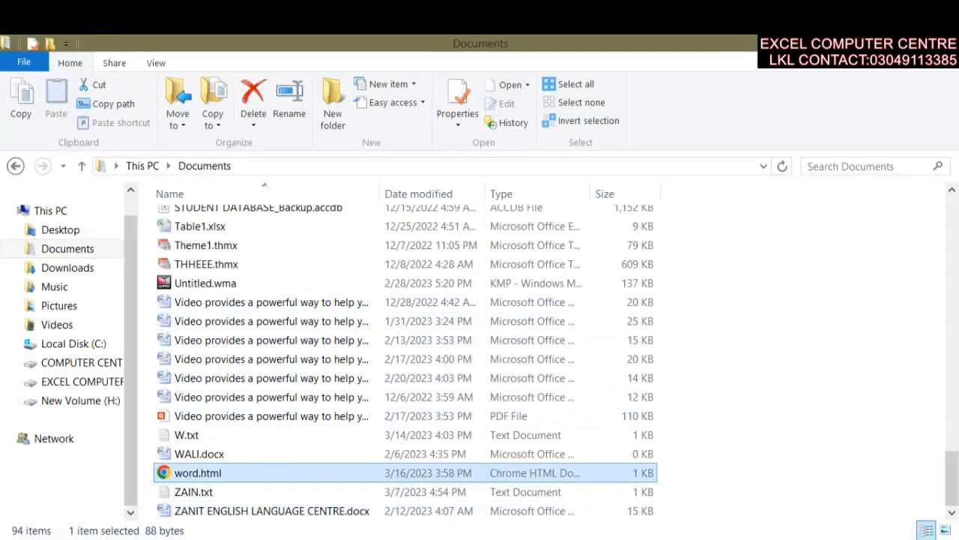
pyautogui.press('super')
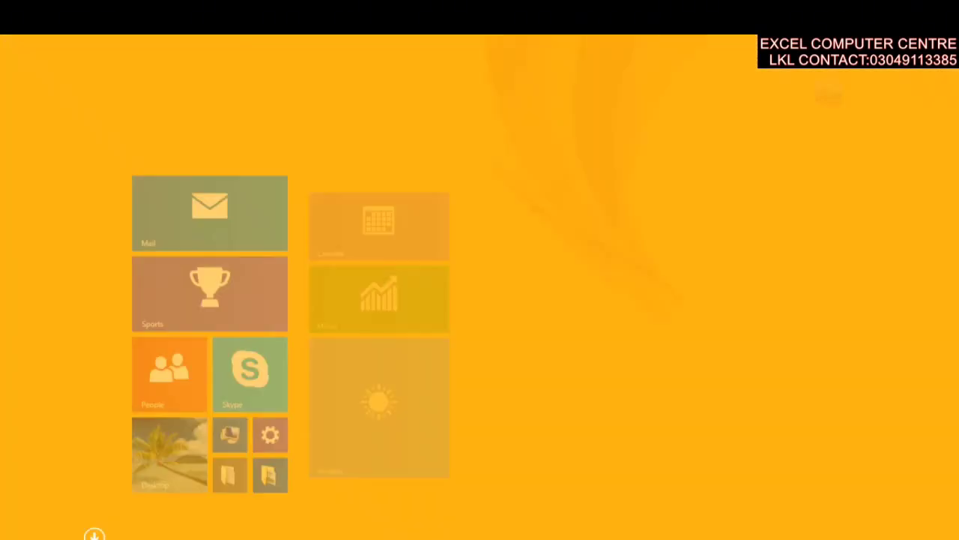
pyautogui.write('access')
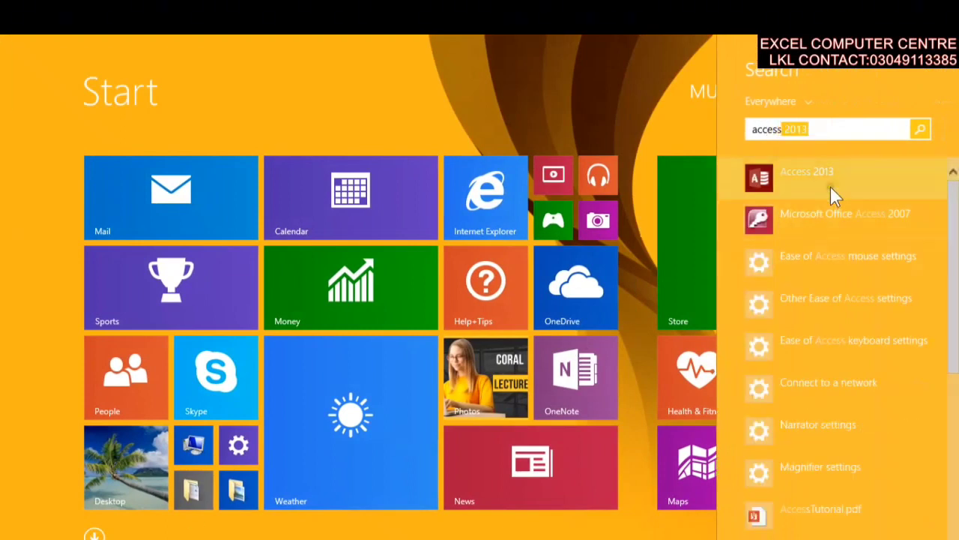
pyautogui.click(830, 187)
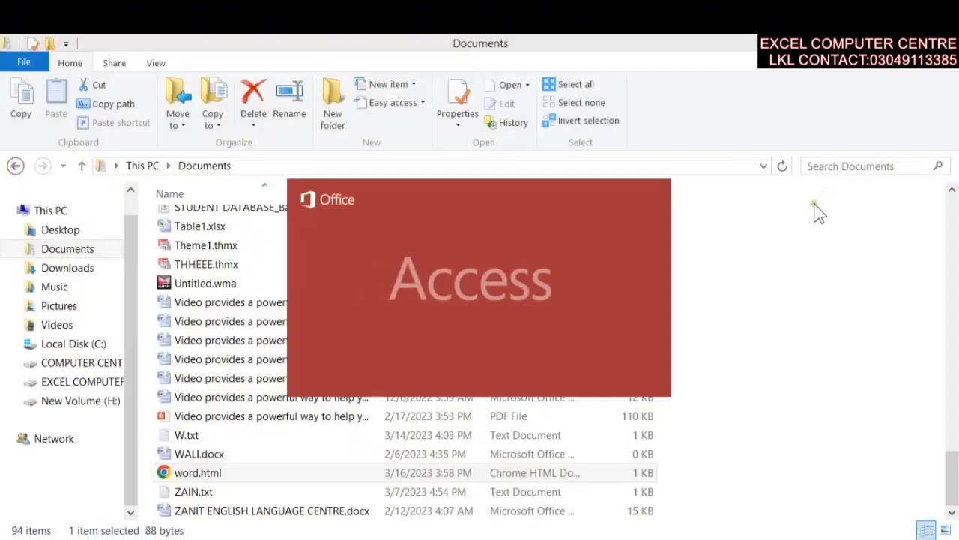
# Step: Open Database19 from the Recent list and browse Table1 Query and form 1
pyautogui.click(142, 219)
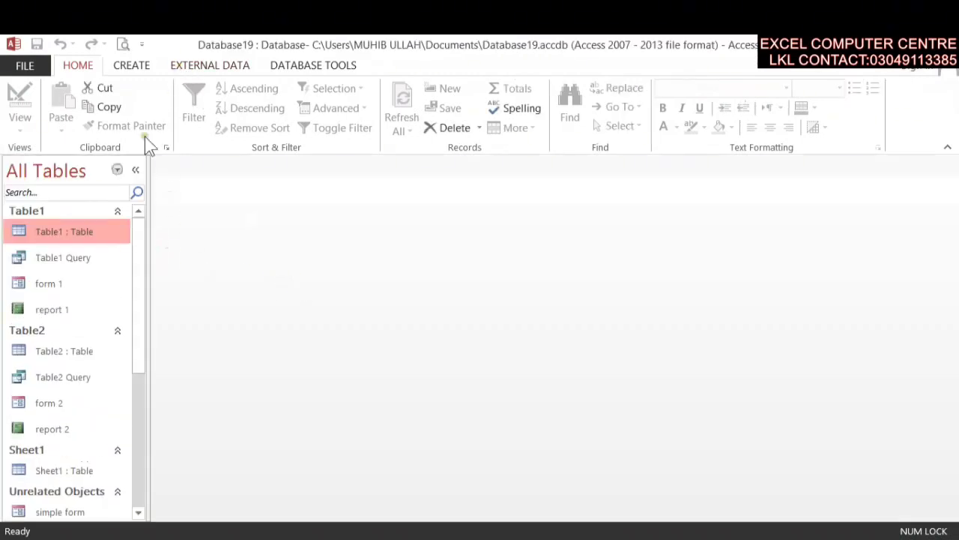
pyautogui.click(52, 257)
pyautogui.click(49, 286)
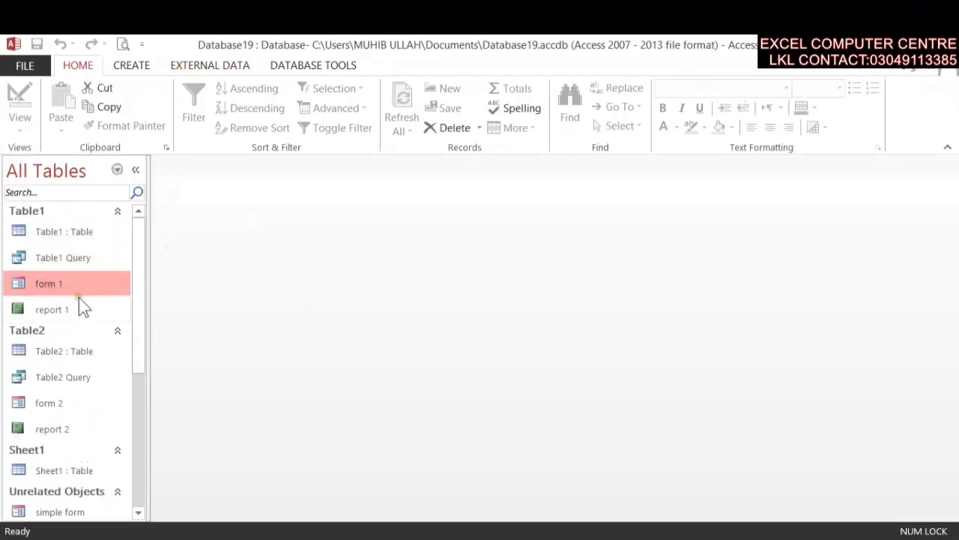
# Step: View the Table2 records, close the datasheet, and select form 1 for export
pyautogui.click(81, 350)
pyautogui.doubleClick(75, 351)
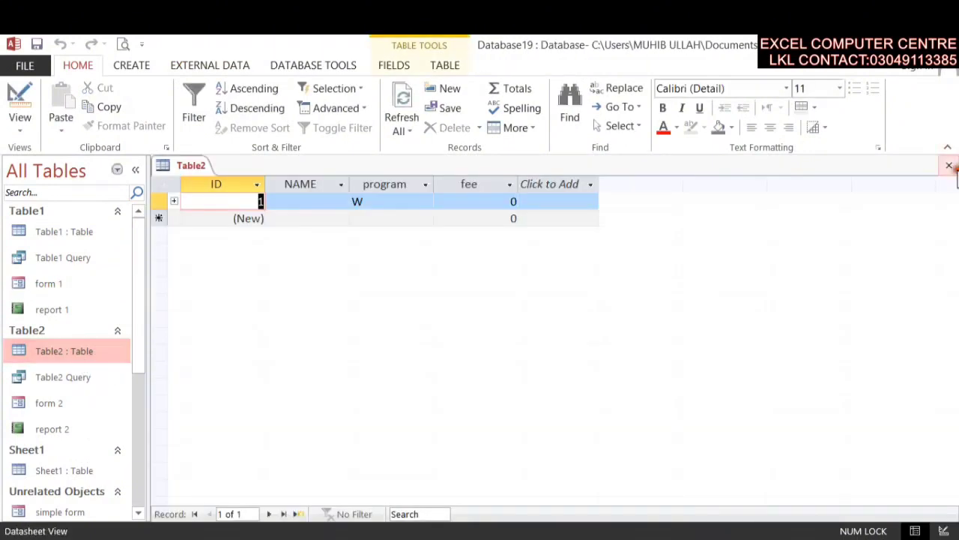
pyautogui.click(949, 165)
pyautogui.click(109, 283)
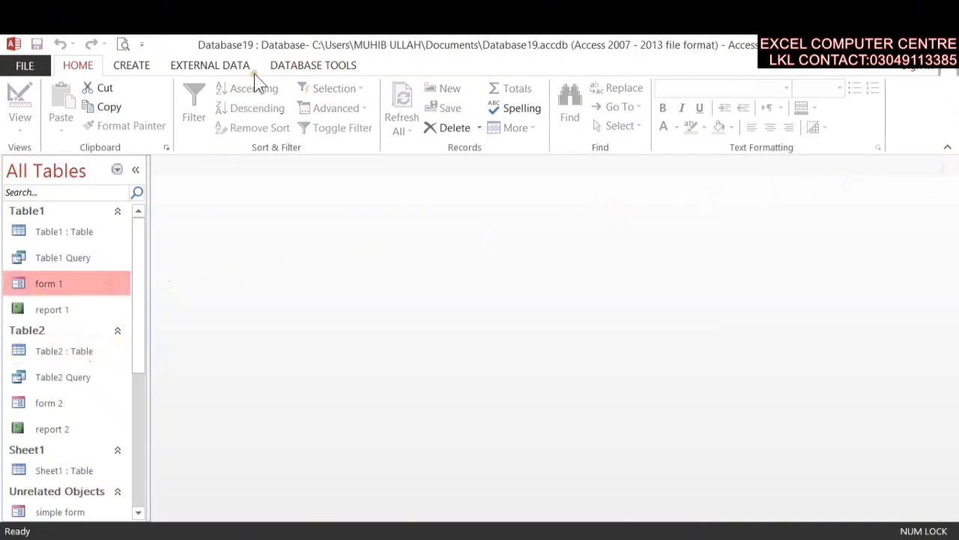
# Step: Export form 1 to the Excel workbook form 1.xlsx in Documents
pyautogui.click(214, 65)
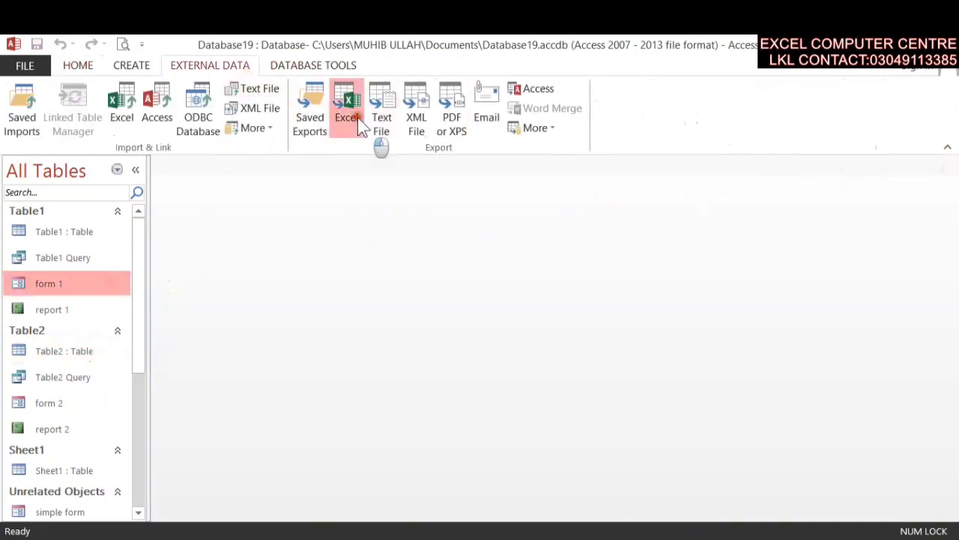
pyautogui.click(361, 126)
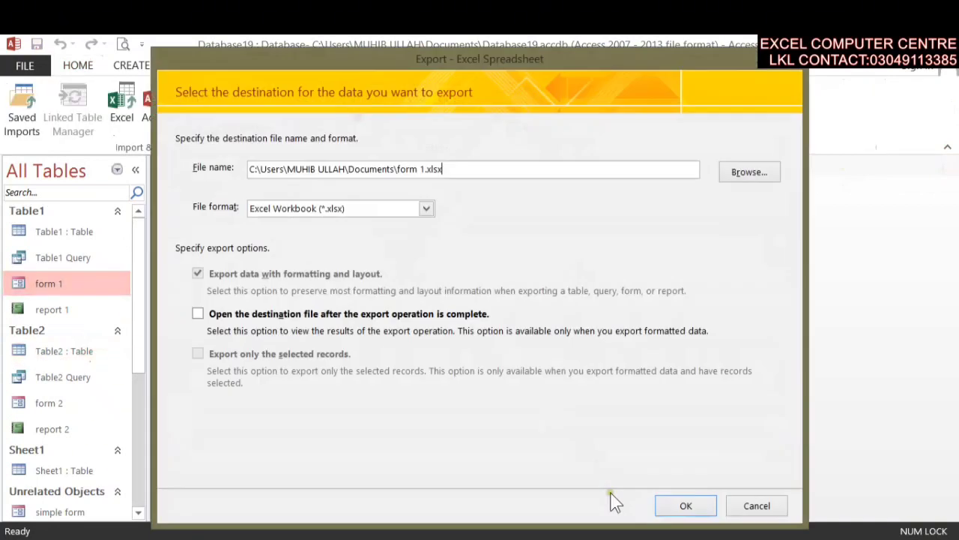
pyautogui.click(751, 171)
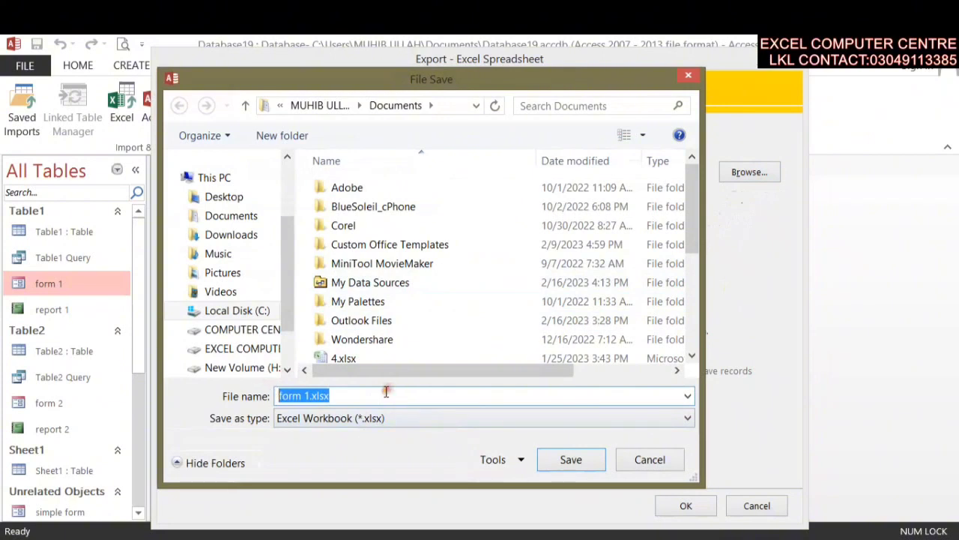
pyautogui.click(327, 398)
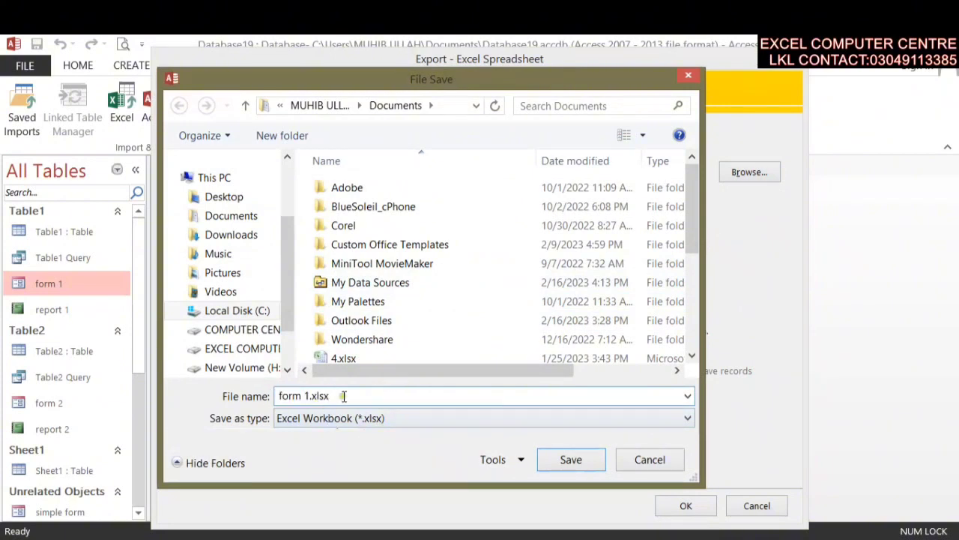
pyautogui.click(570, 459)
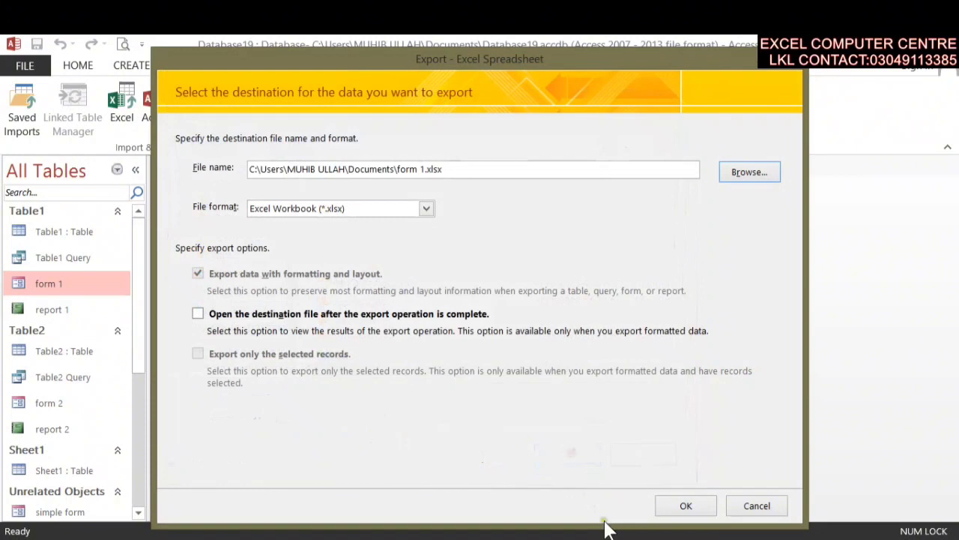
pyautogui.click(686, 505)
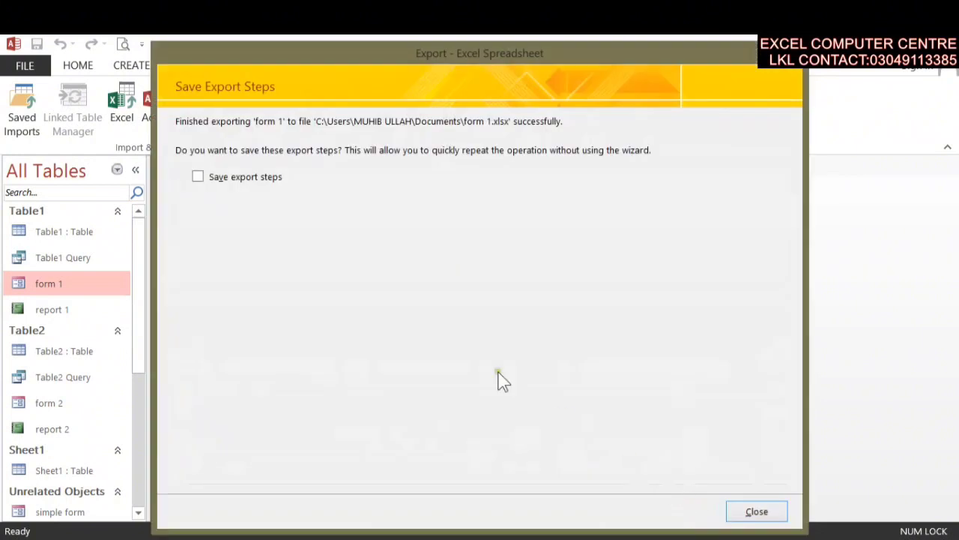
# Step: Save the export steps under the name Export-form 1
pyautogui.click(237, 178)
pyautogui.click(364, 216)
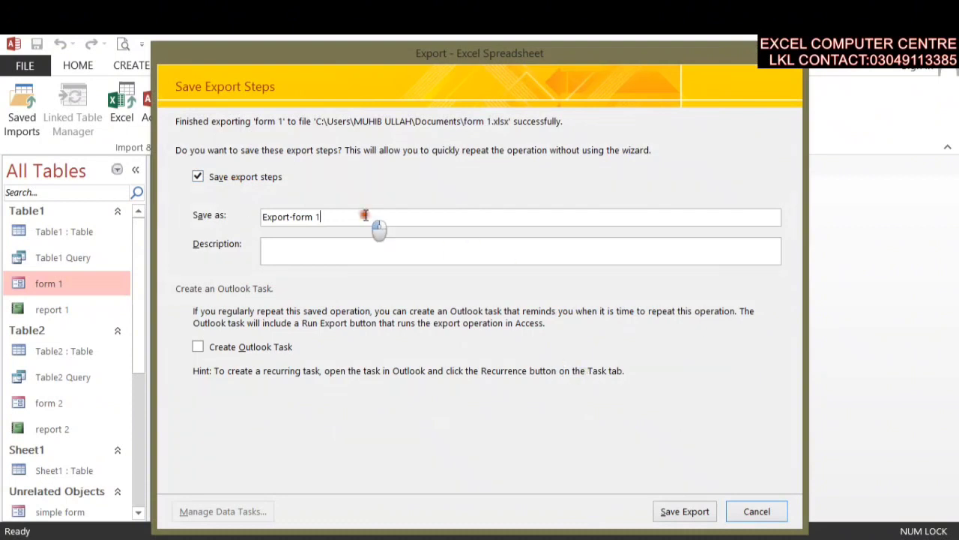
pyautogui.click(682, 511)
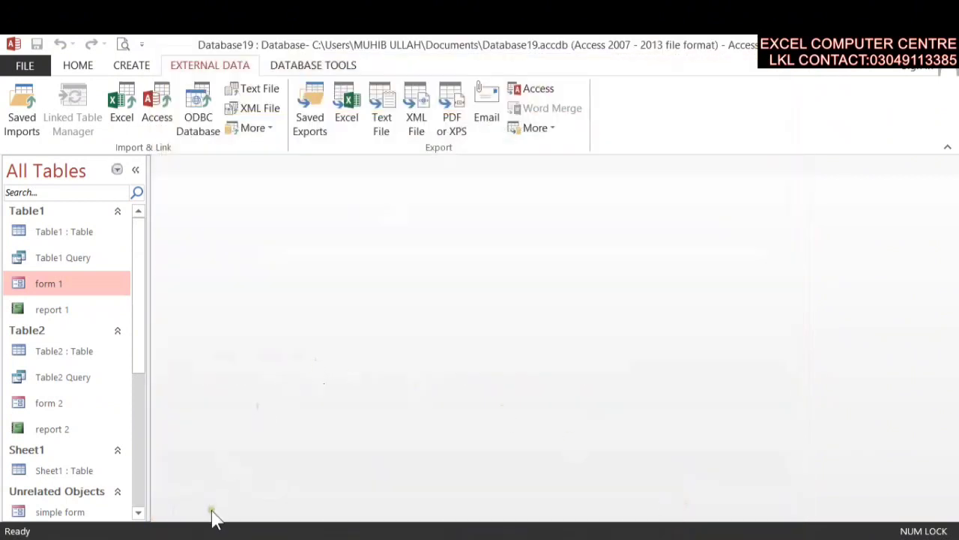
# Step: Search 'excel' on the Start screen, correcting the typo, and launch Excel 2013
pyautogui.press('super')
pyautogui.write('ex')
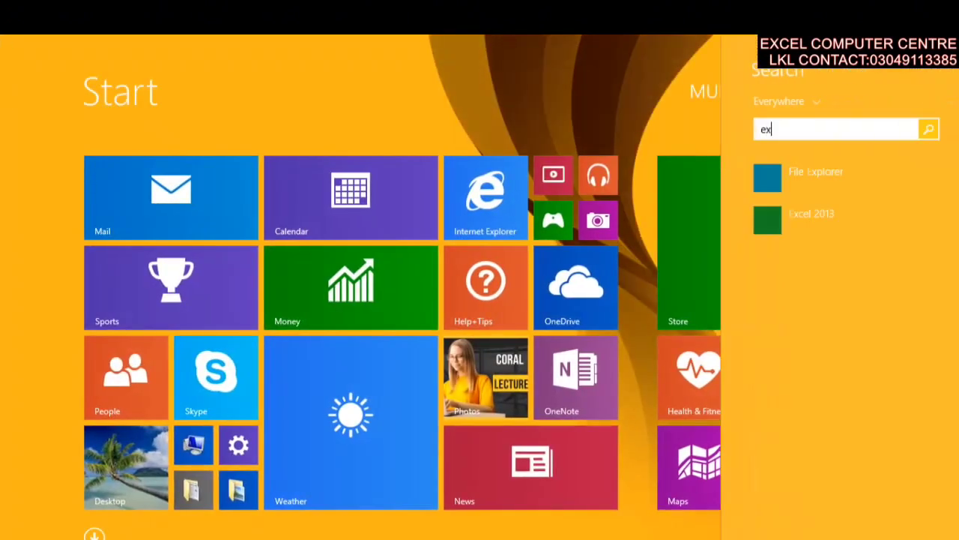
pyautogui.write('ceol')
pyautogui.press('BackSpace')
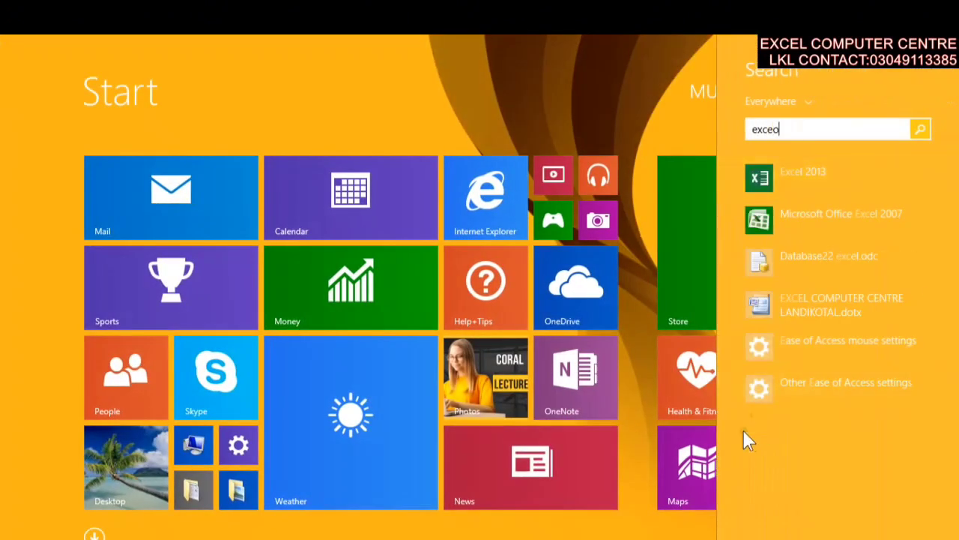
pyautogui.write('el')
pyautogui.click(856, 180)
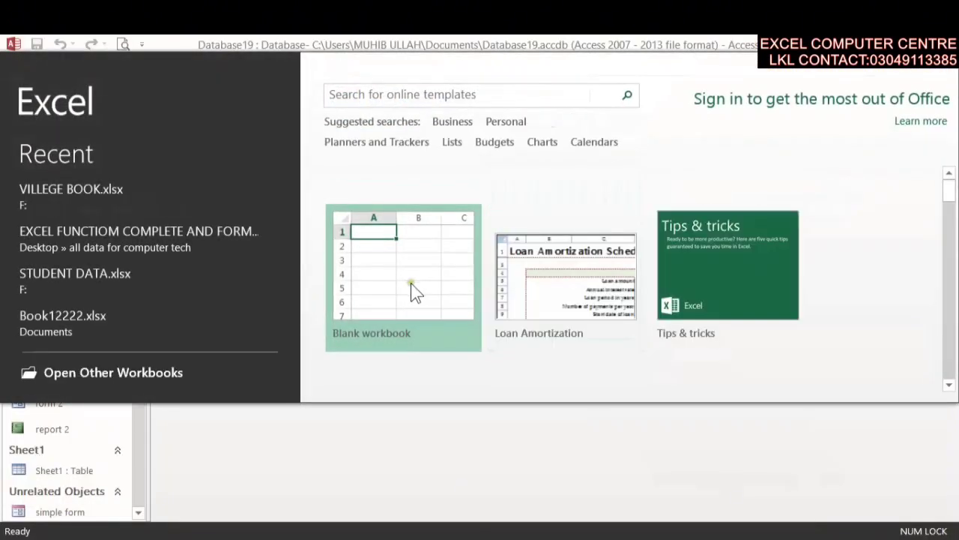
# Step: In a maximized Excel window, open form 1.xlsx from the Documents folder
pyautogui.click(408, 276)
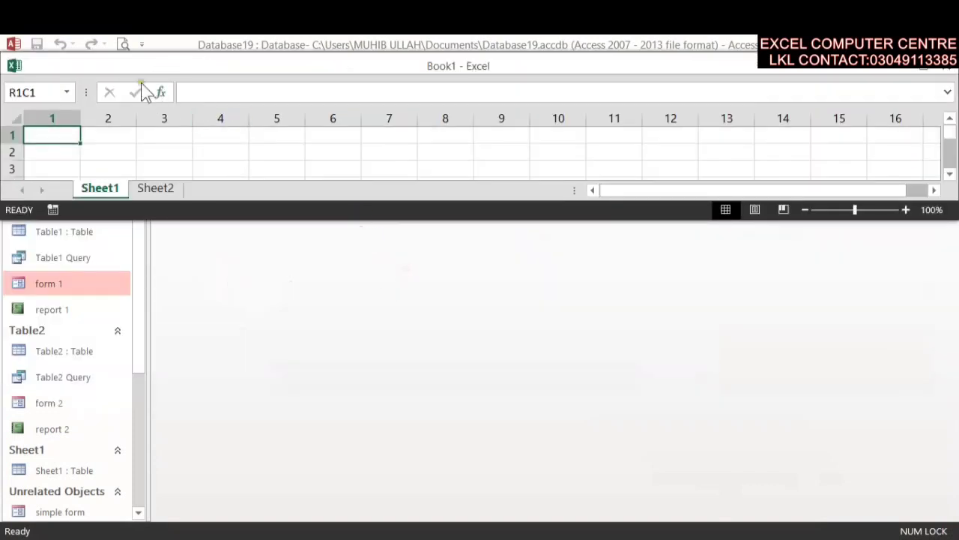
pyautogui.click(918, 69)
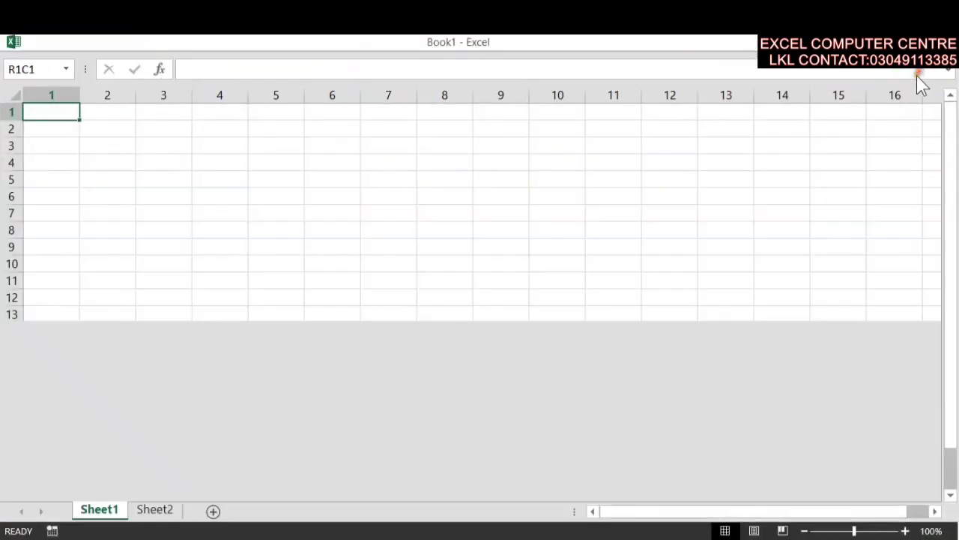
pyautogui.click(25, 65)
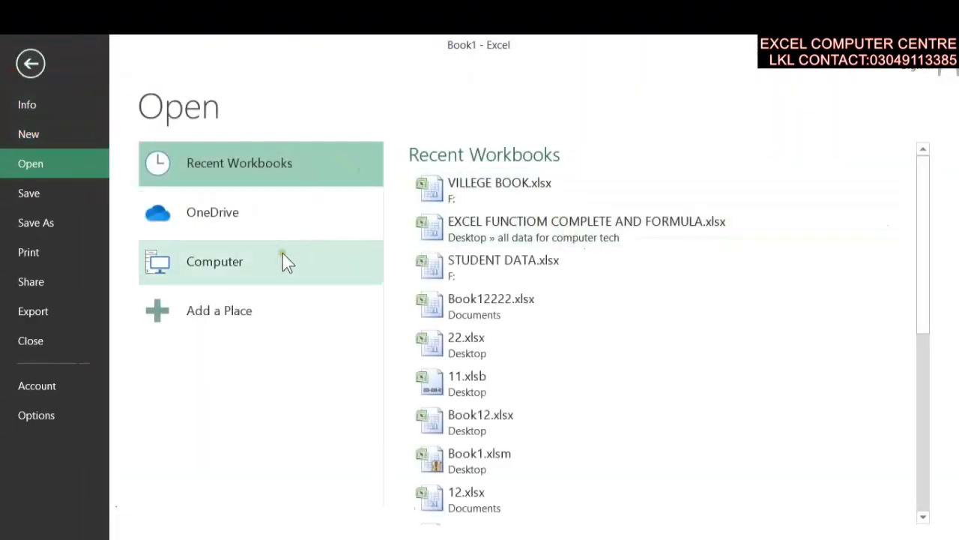
pyautogui.click(249, 259)
pyautogui.click(437, 341)
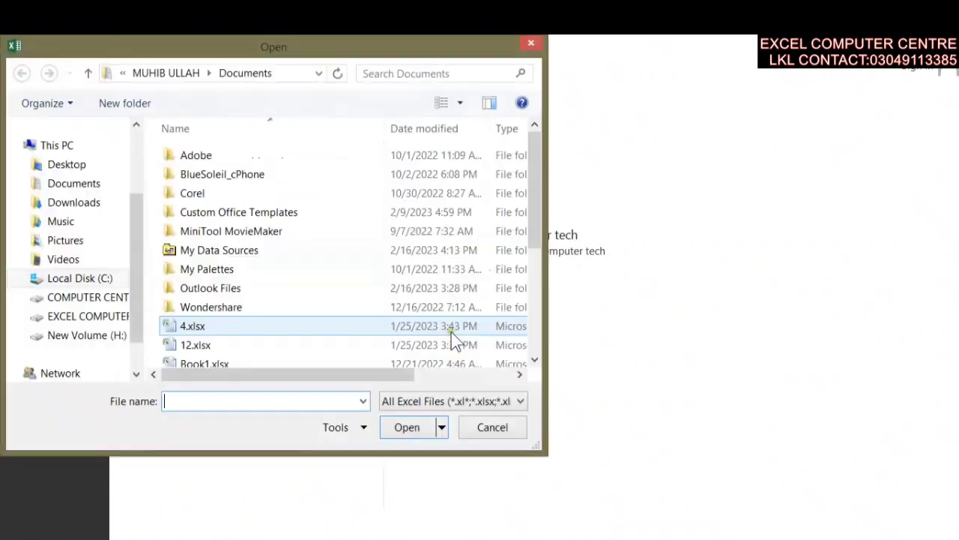
pyautogui.moveTo(545, 198); pyautogui.dragTo(533, 322)
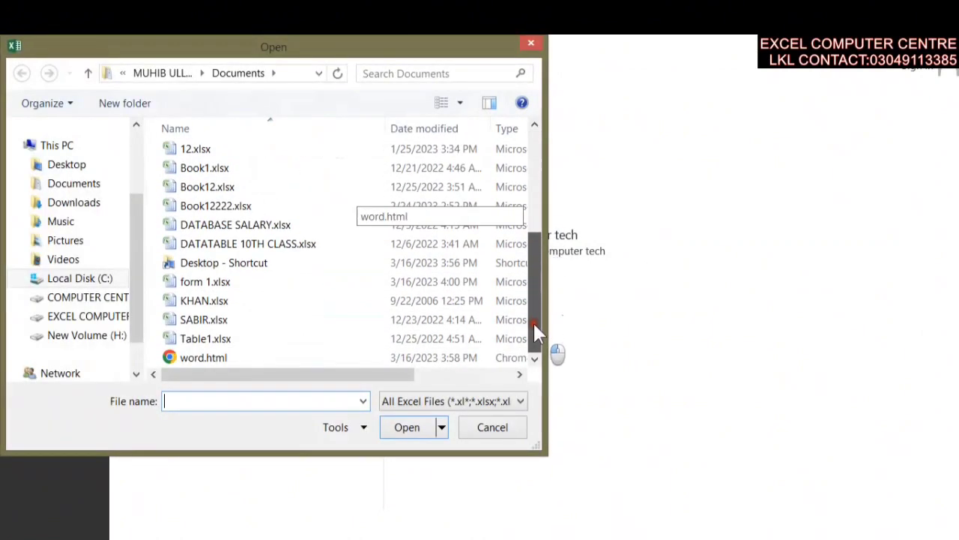
pyautogui.click(237, 288)
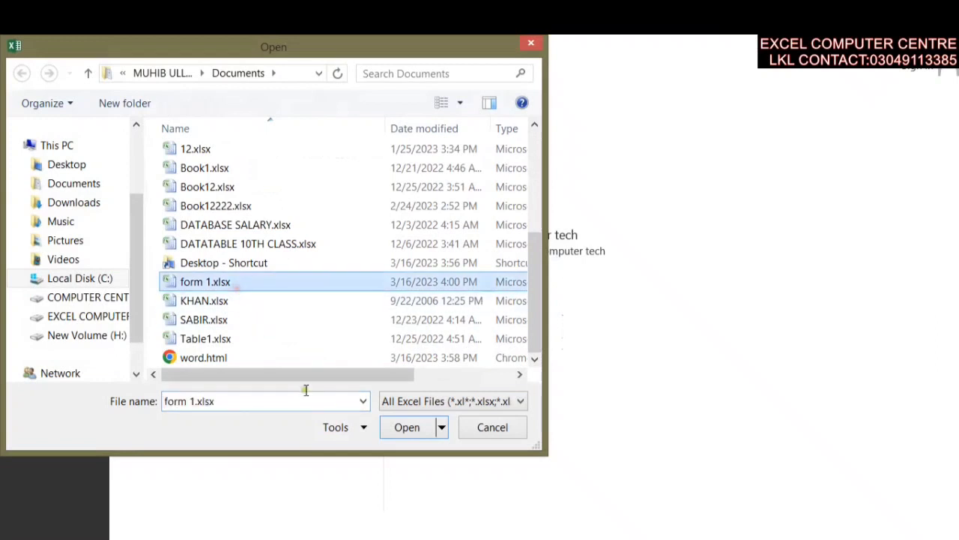
pyautogui.click(429, 426)
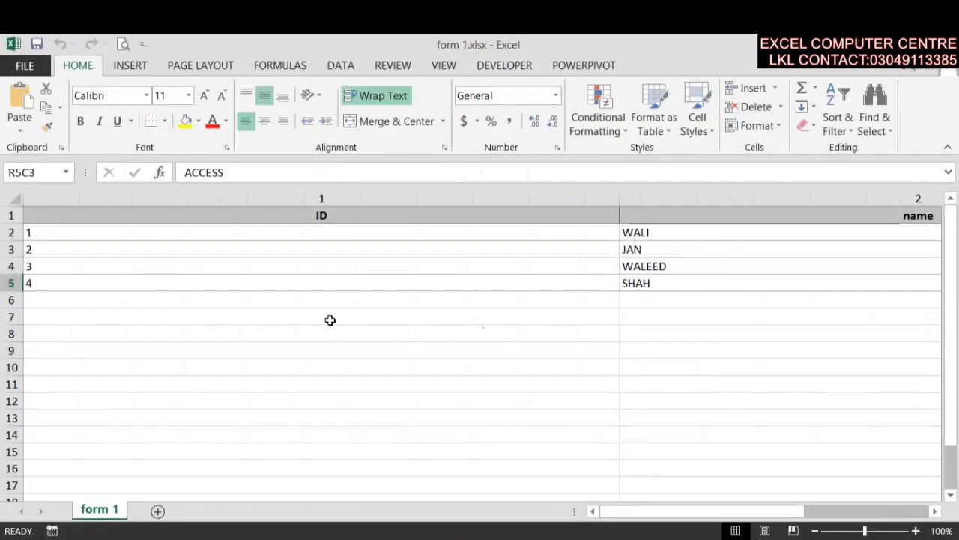
# Step: Look over the exported ID and name data, selecting the SHAH cell
pyautogui.click(330, 320)
pyautogui.click(669, 283)
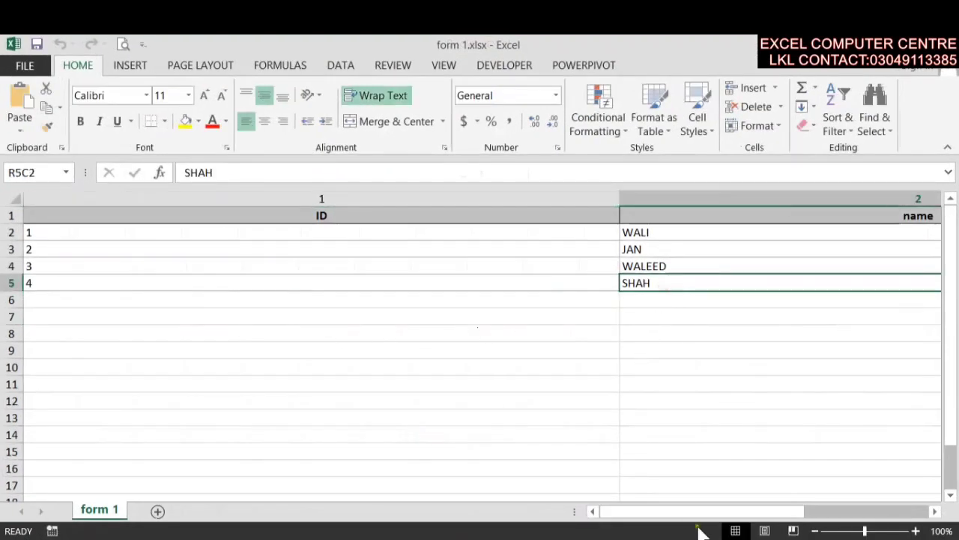
pyautogui.moveTo(703, 512)
pyautogui.mouseDown()
pyautogui.moveTo(808, 517)
pyautogui.moveTo(647, 530)
pyautogui.mouseUp()
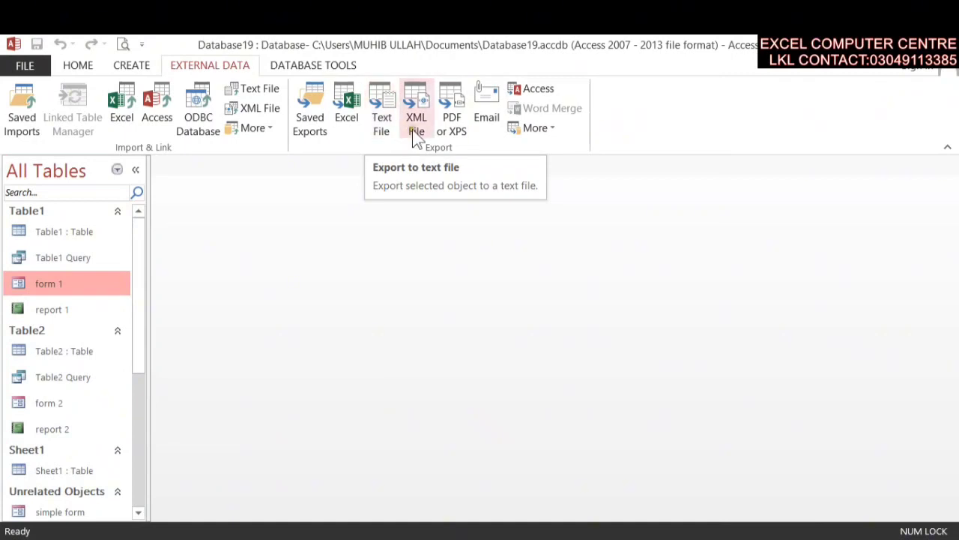
# Step: Publish form 1 as form 1.pdf in Documents, closing the old PDF without saving
pyautogui.click(452, 128)
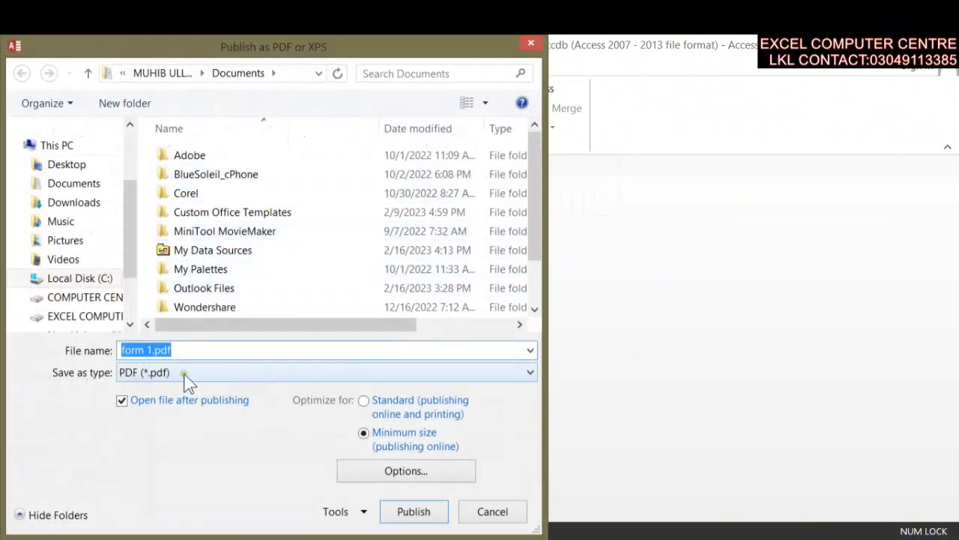
pyautogui.click(201, 349)
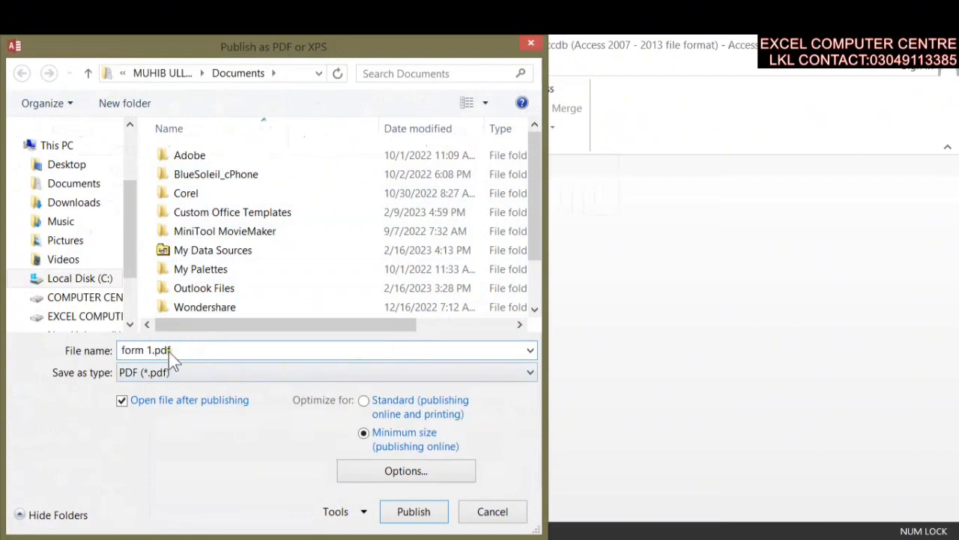
pyautogui.click(403, 516)
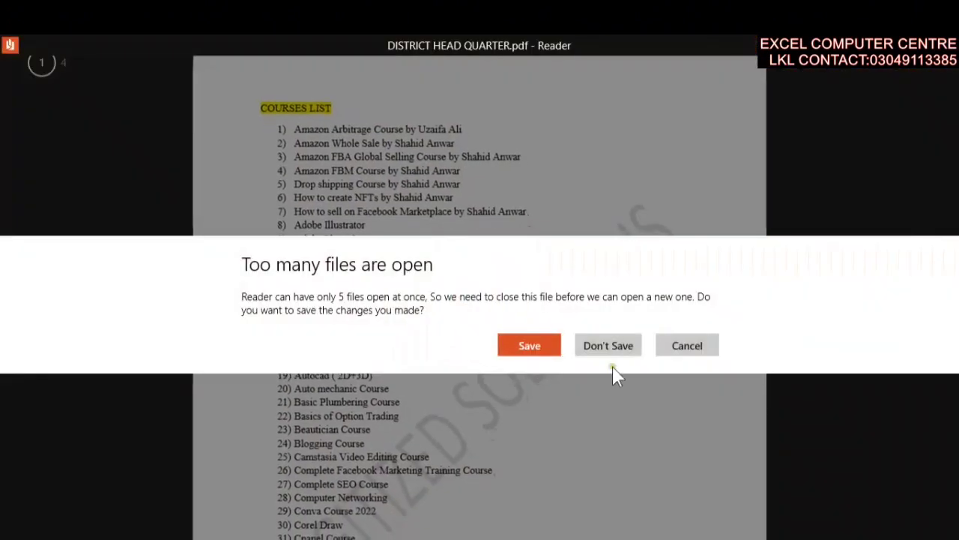
pyautogui.click(604, 347)
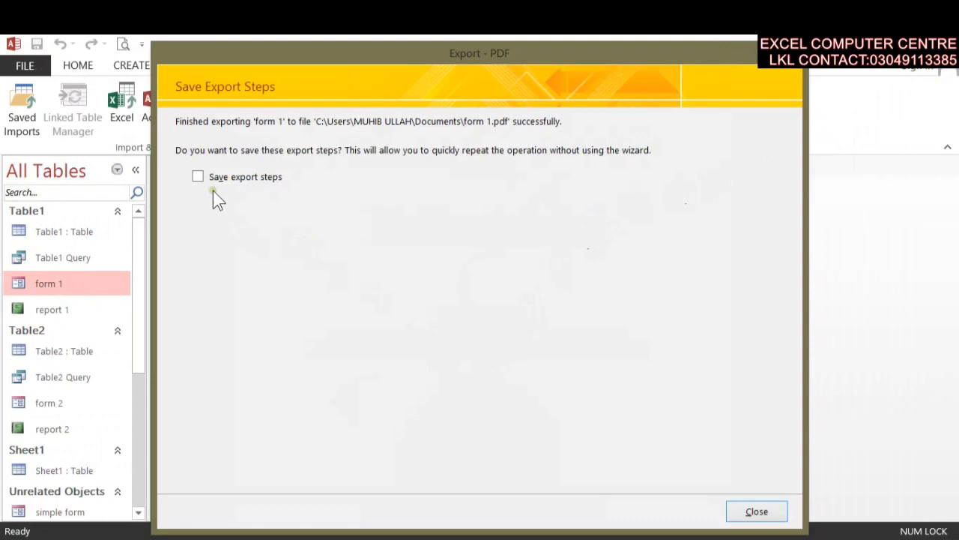
# Step: Try saving the export steps, dismiss the name-in-use warning, and cancel
pyautogui.click(215, 178)
pyautogui.click(713, 511)
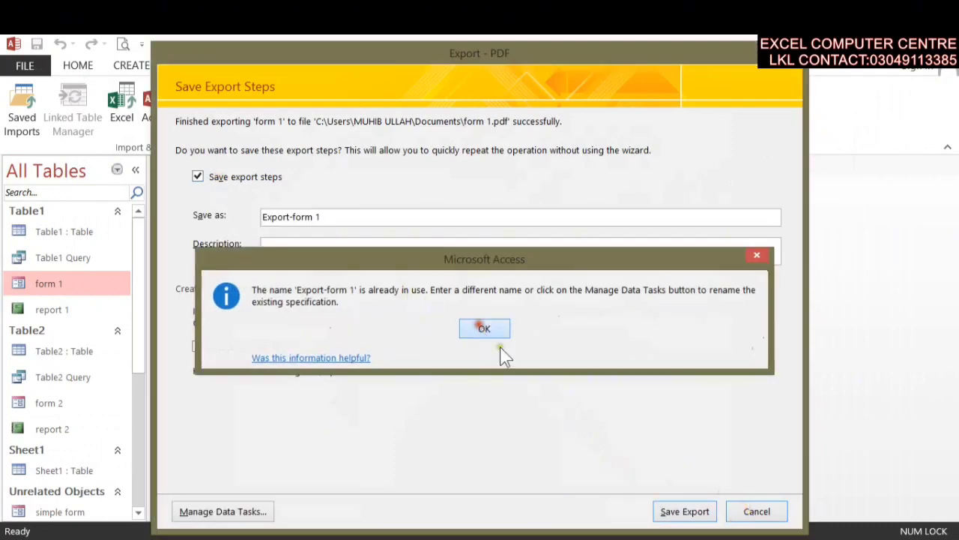
pyautogui.click(484, 329)
pyautogui.click(755, 511)
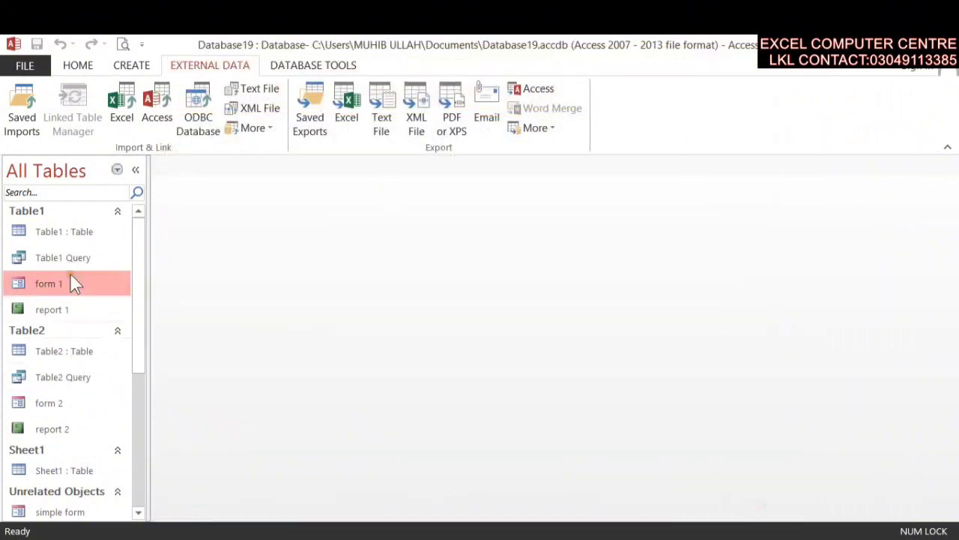
# Step: Export Table1 to Table1.pdf in Documents, close the PDF, and finish without saving steps
pyautogui.doubleClick(75, 234)
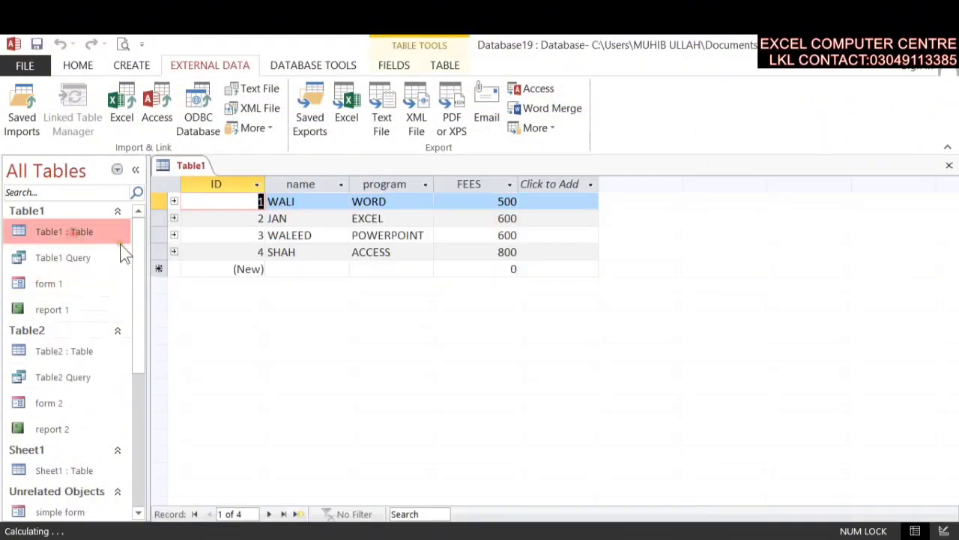
pyautogui.click(944, 168)
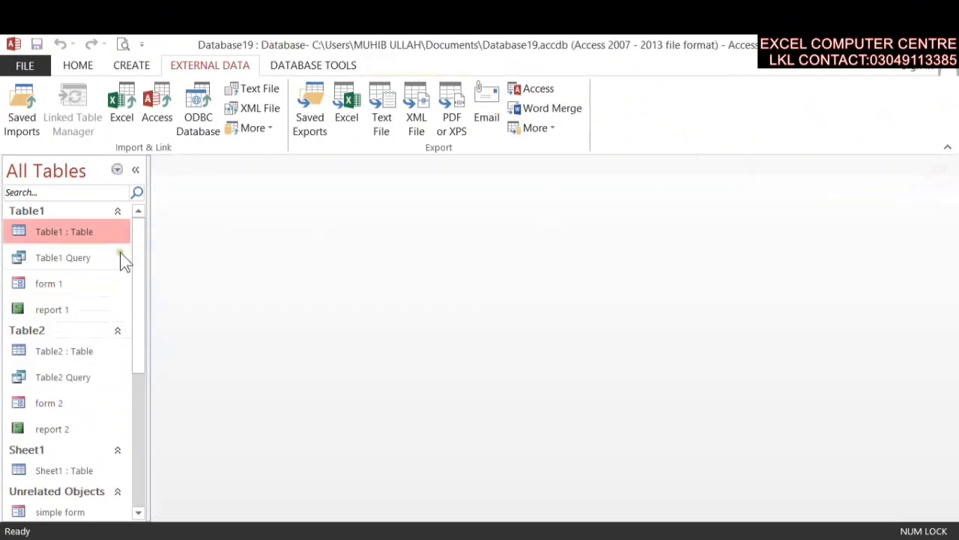
pyautogui.click(450, 131)
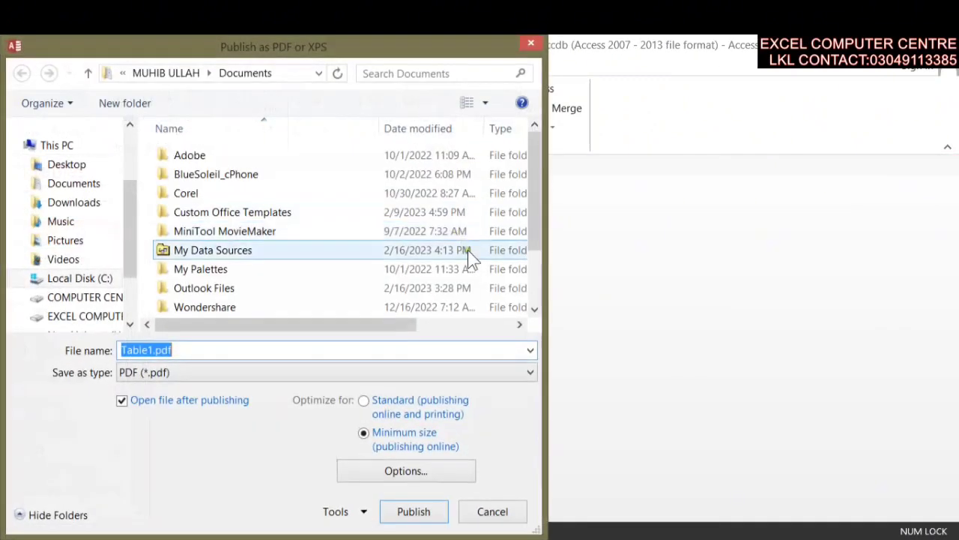
pyautogui.click(400, 519)
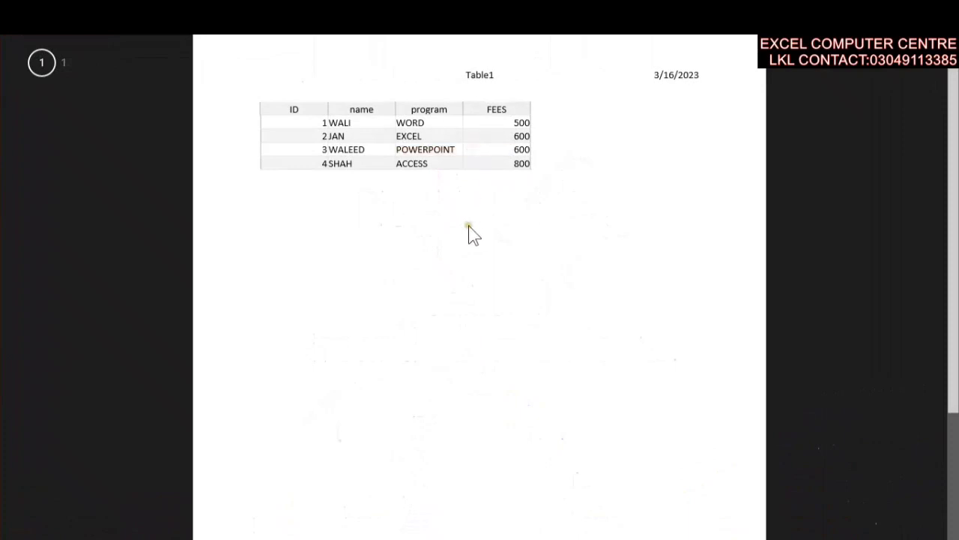
pyautogui.click(949, 43)
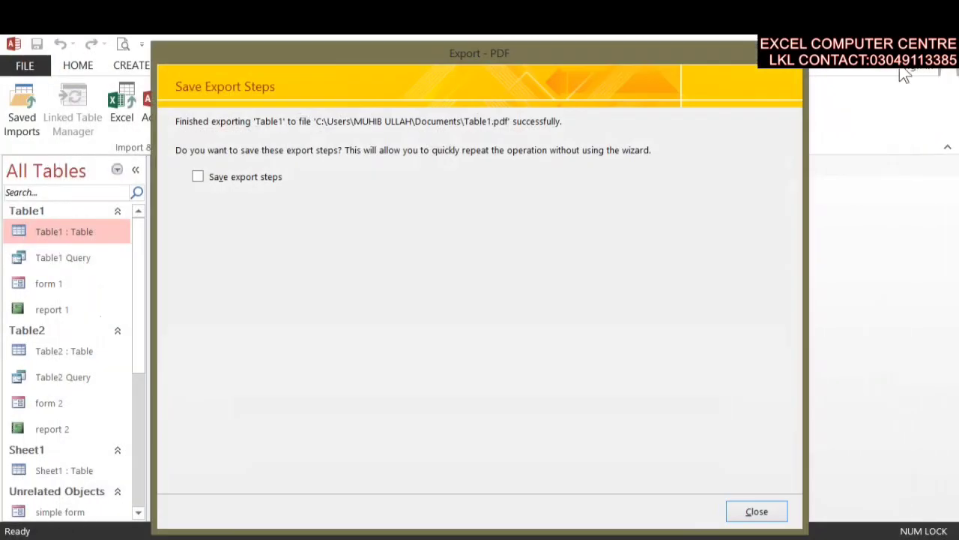
pyautogui.click(789, 60)
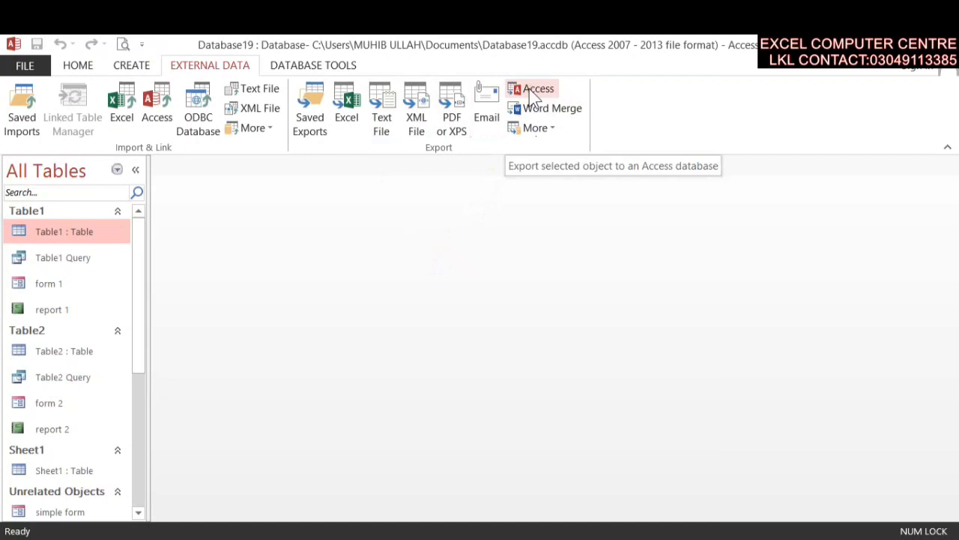
pyautogui.click(548, 128)
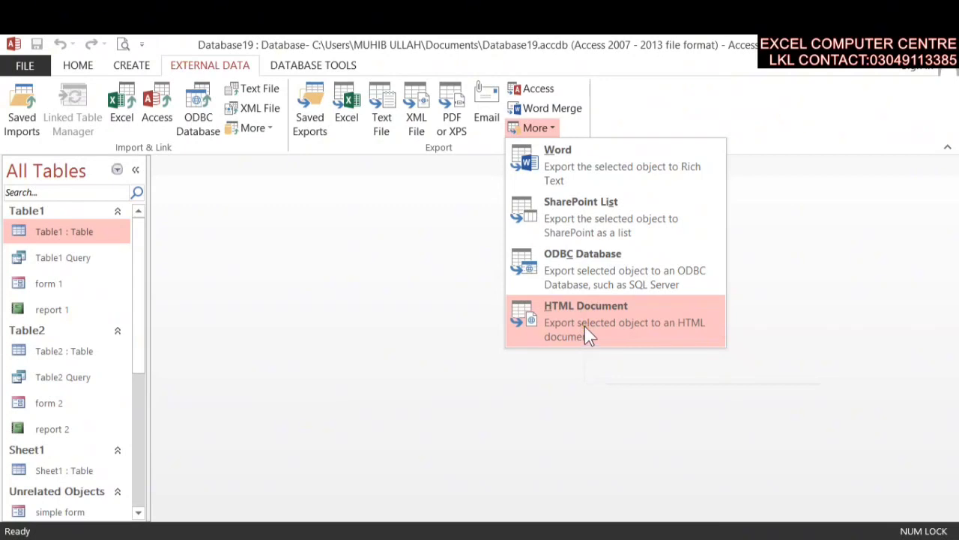
pyautogui.click(295, 270)
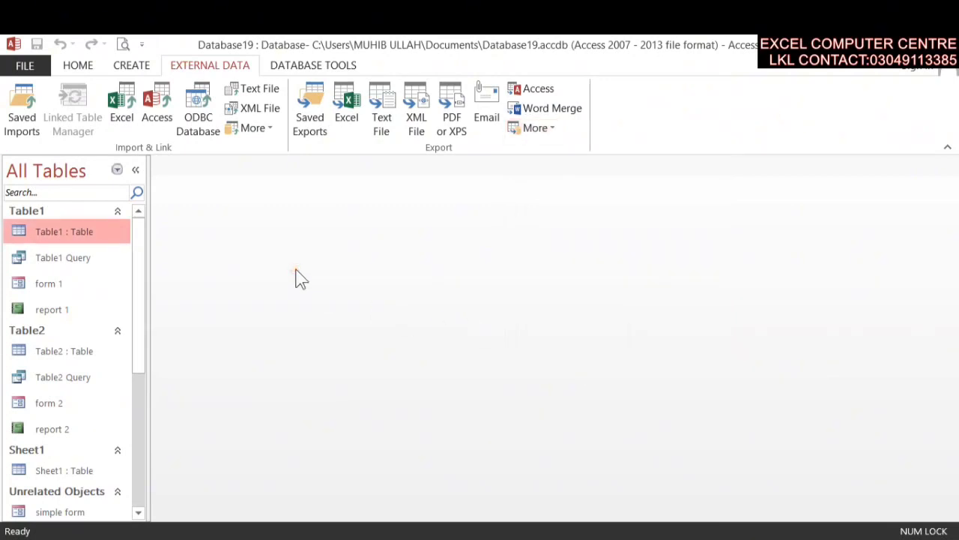